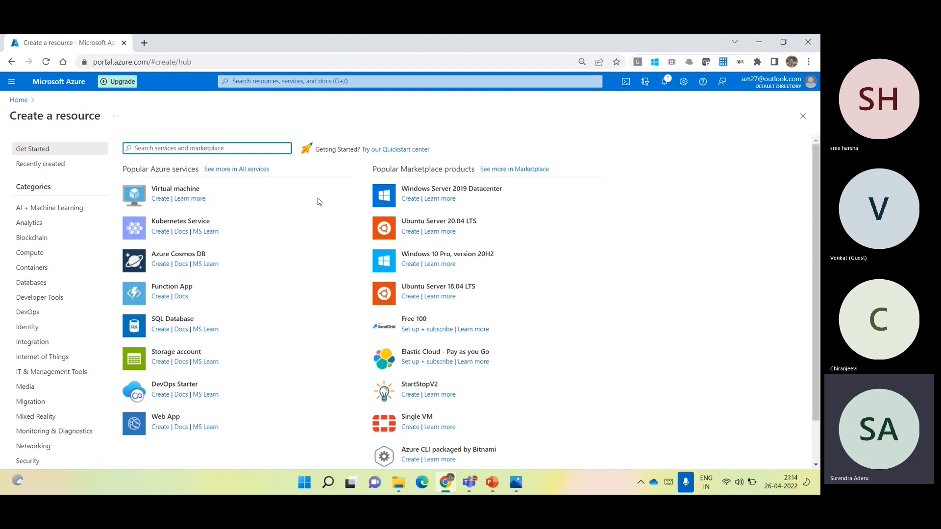
- Start a new storage account in resource group VNET-RG under the Free Trial subscription and name it azt2701
{"action": "left_click", "coordinate": [185, 355]}
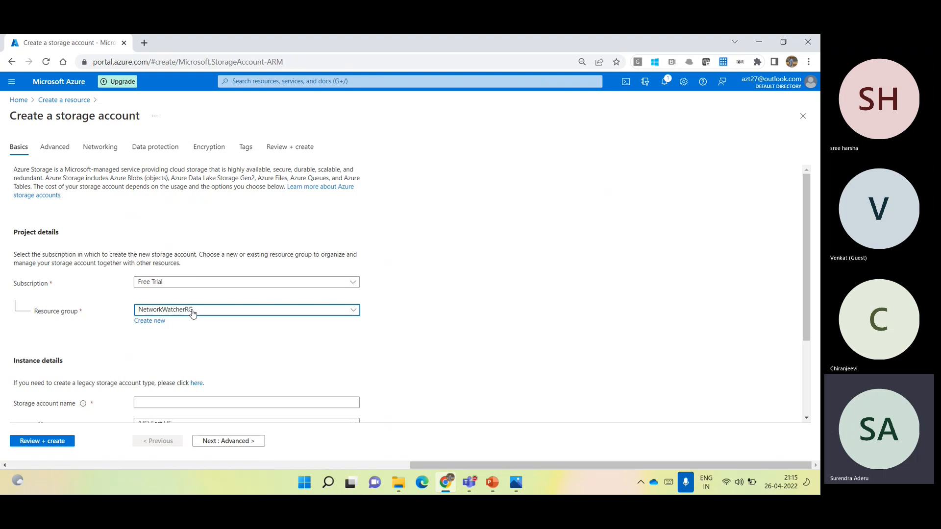
{"action": "left_click", "coordinate": [194, 403]}
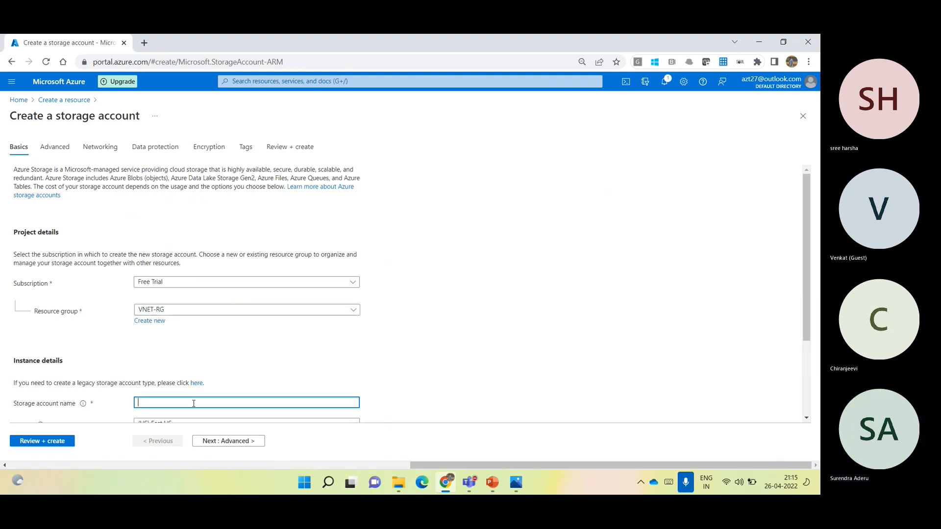
{"action": "type", "text": "azt27"}
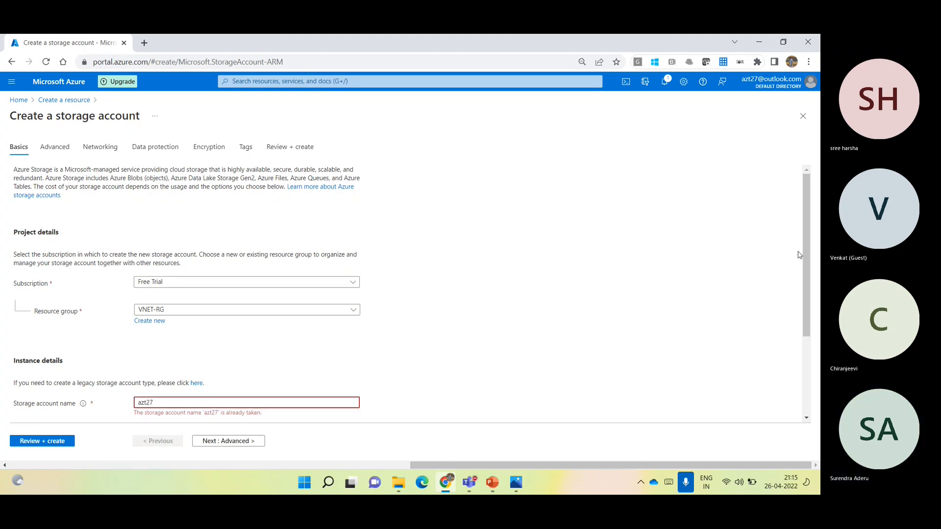
{"action": "scroll", "coordinate": [804, 258], "scroll_direction": "down", "scroll_amount": 1}
{"action": "scroll", "coordinate": [811, 292], "scroll_direction": "down", "scroll_amount": 2}
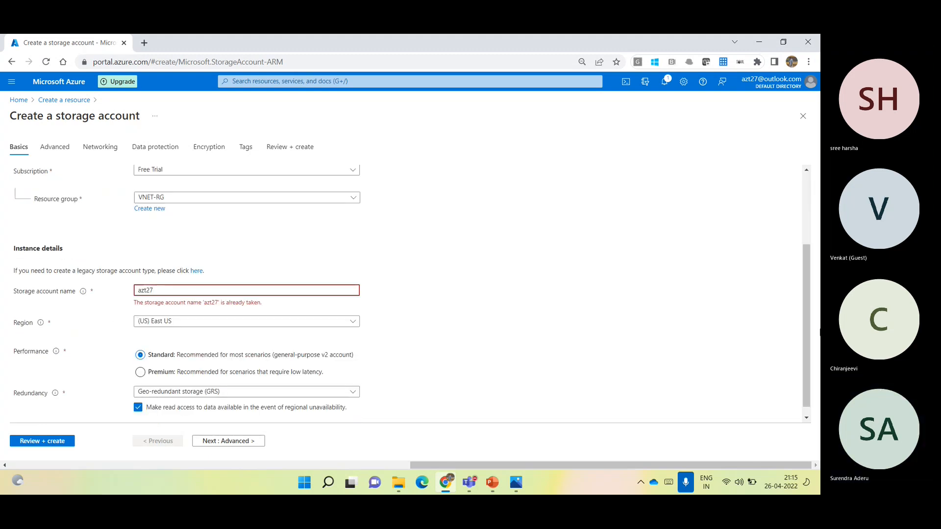
{"action": "type", "text": "0"}
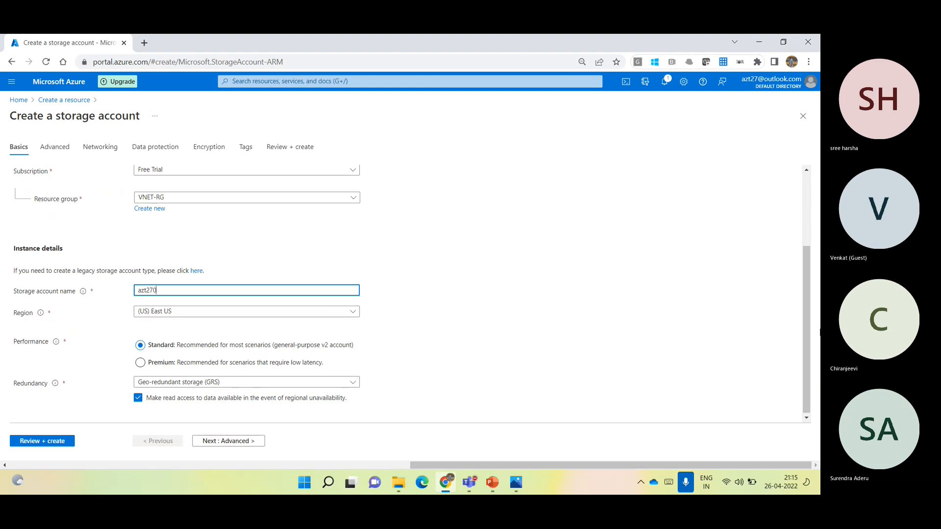
{"action": "type", "text": "1"}
- Set the storage account's region to (US) West US 2 and its redundancy to Locally-redundant storage (LRS)
{"action": "left_click", "coordinate": [277, 316]}
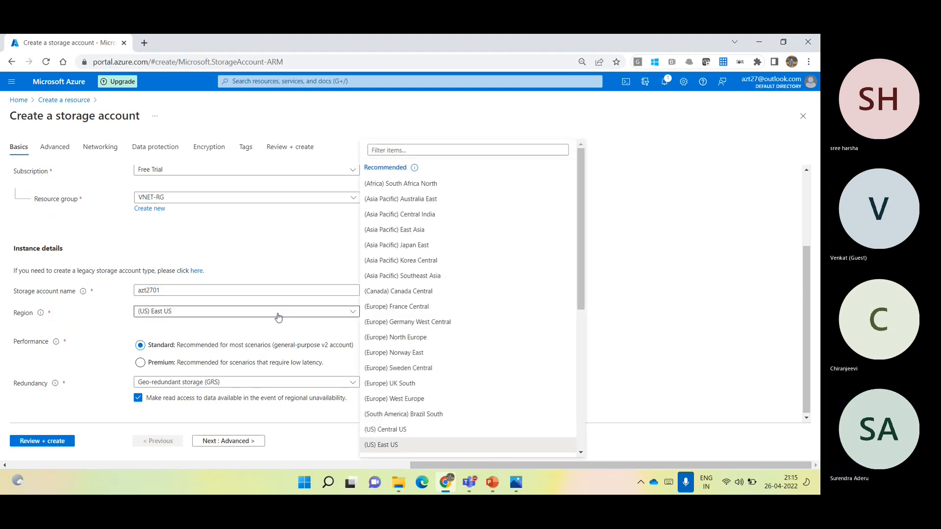
{"action": "left_click", "coordinate": [278, 317]}
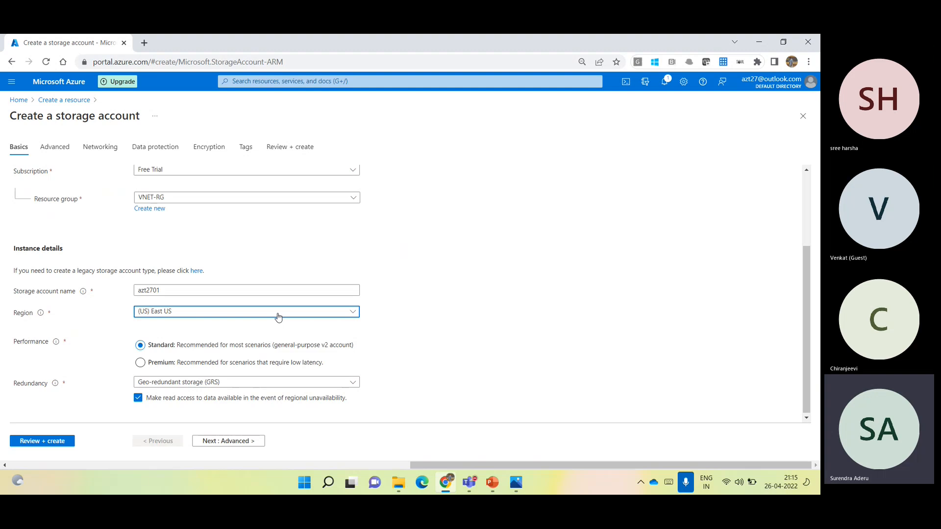
{"action": "left_click", "coordinate": [278, 317]}
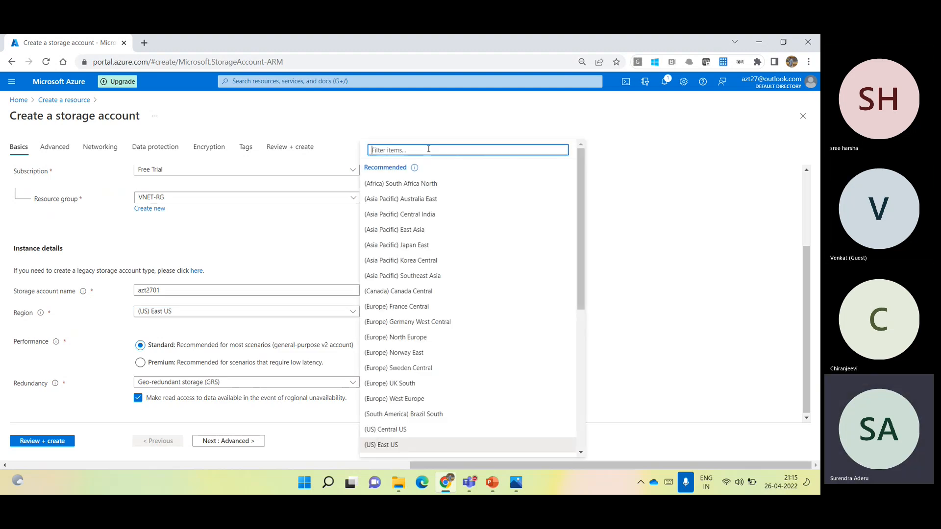
{"action": "type", "text": "west"}
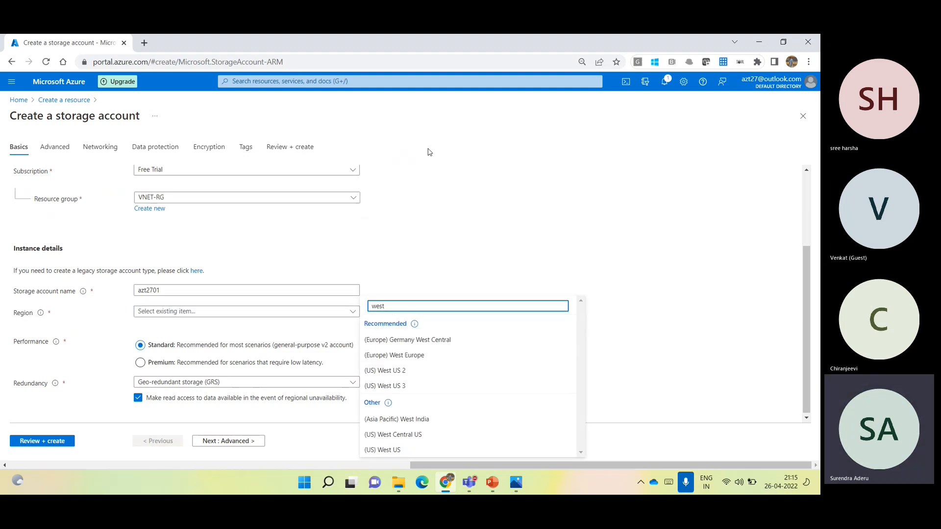
{"action": "left_click", "coordinate": [390, 371]}
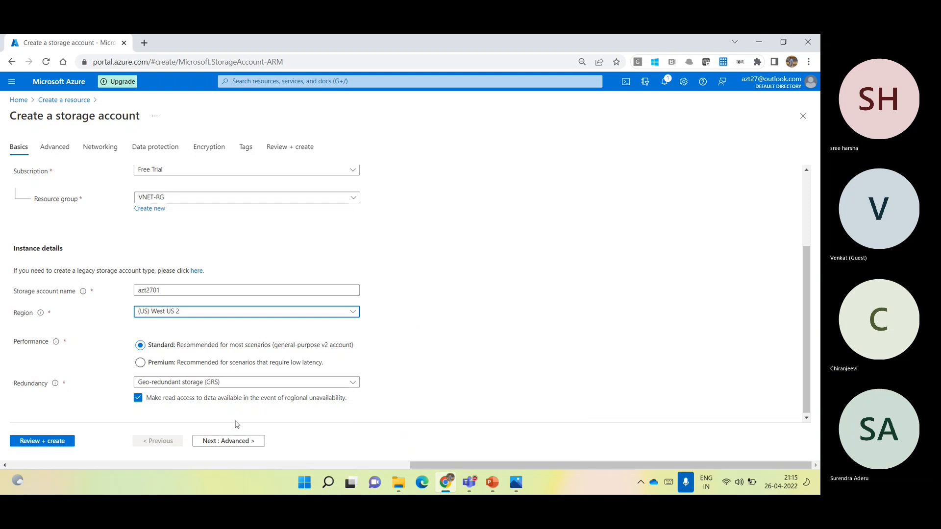
{"action": "left_click", "coordinate": [190, 382]}
{"action": "left_click", "coordinate": [158, 262]}
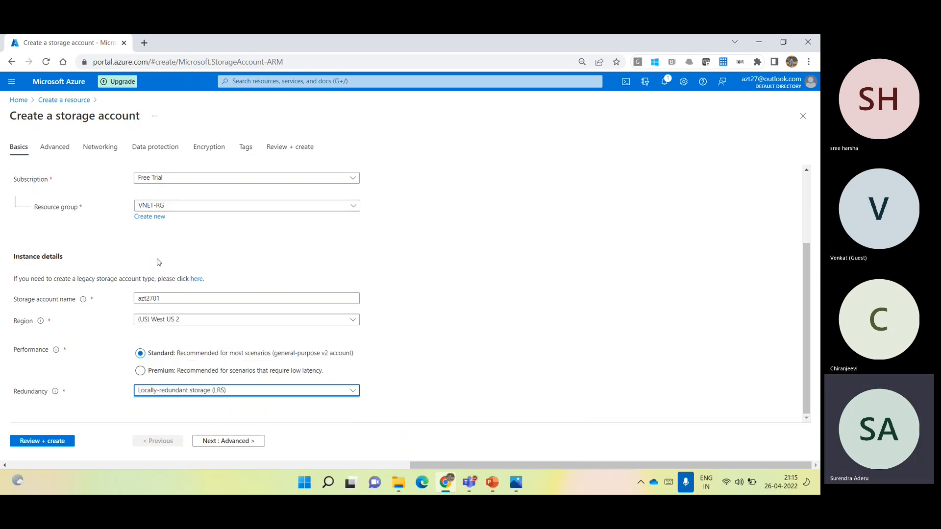
- Keep the default advanced and networking settings, review the storage account configuration and create the account
{"action": "left_click", "coordinate": [224, 448]}
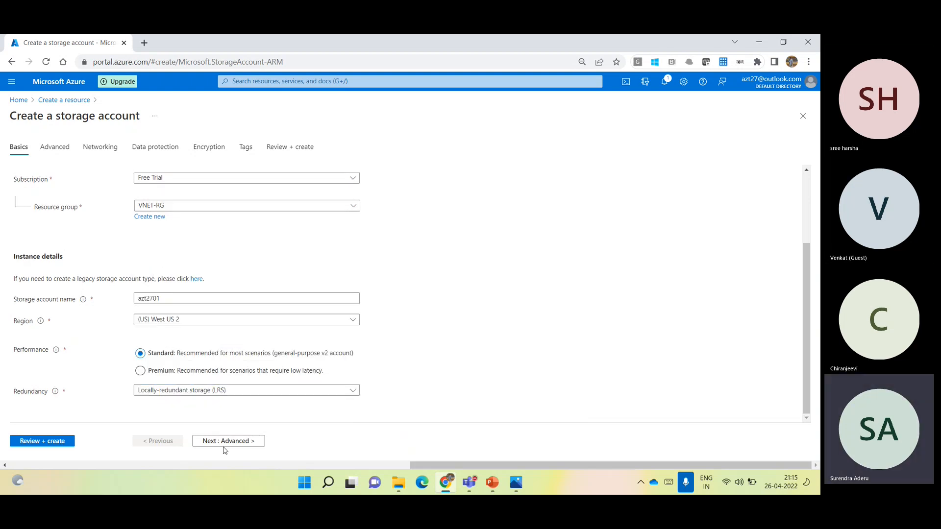
{"action": "left_click", "coordinate": [224, 447]}
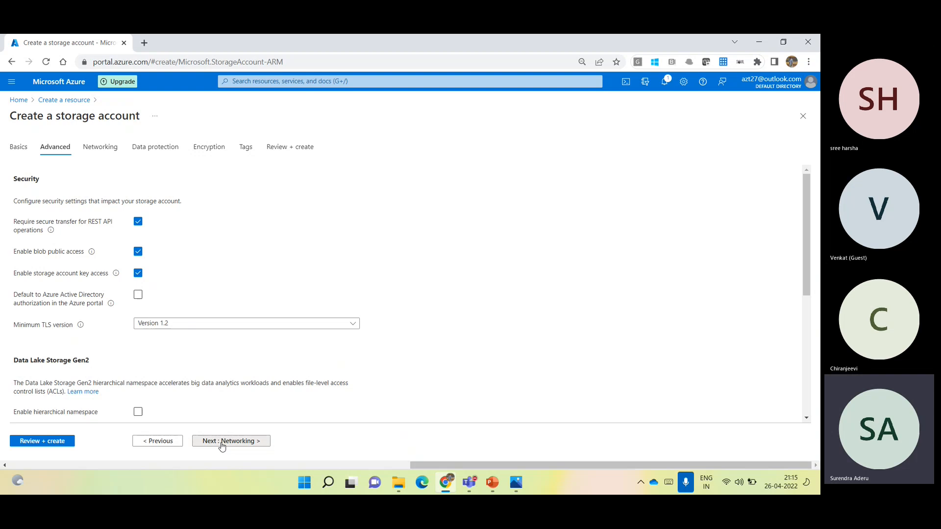
{"action": "left_click", "coordinate": [222, 443]}
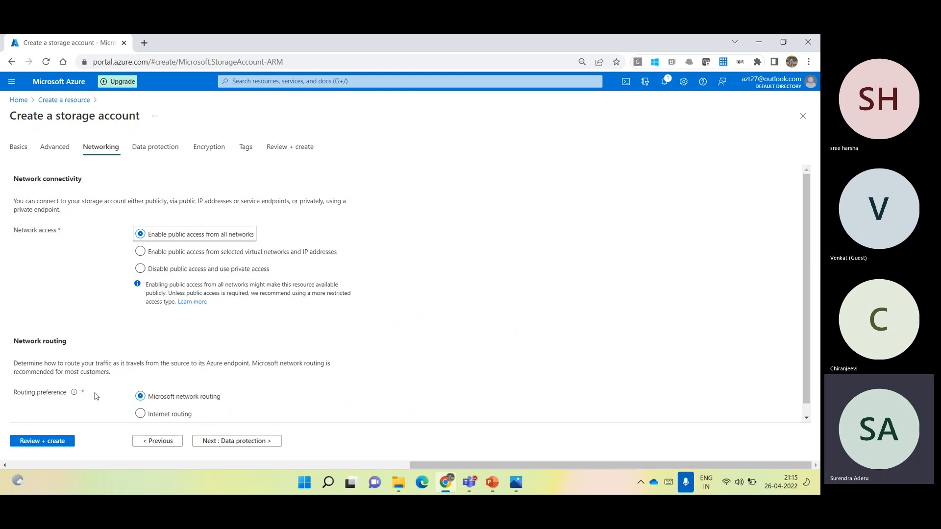
{"action": "left_click", "coordinate": [49, 441]}
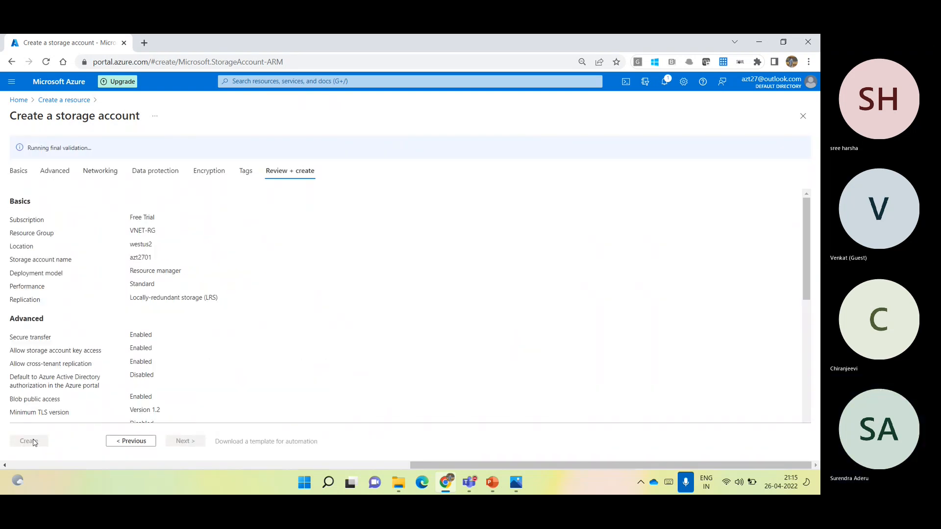
{"action": "left_click", "coordinate": [35, 442]}
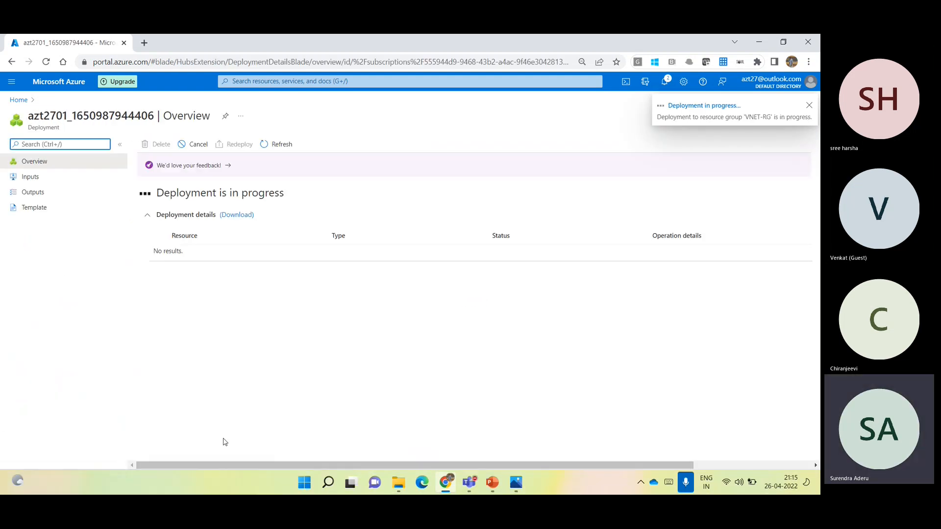
- Switch to the Microsoft Teams meeting to check its participants, and return to the Azure portal
{"action": "left_click", "coordinate": [470, 482]}
{"action": "left_click", "coordinate": [509, 413]}
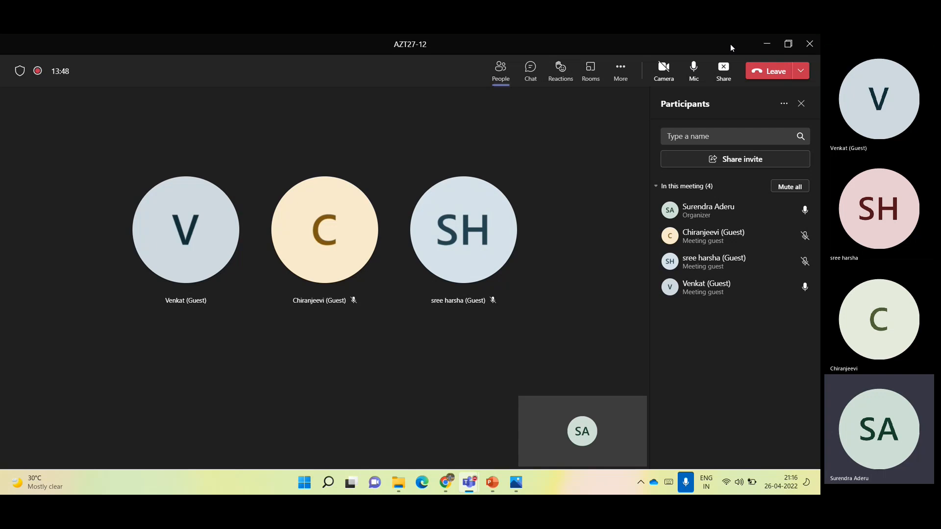
{"action": "left_click", "coordinate": [762, 47]}
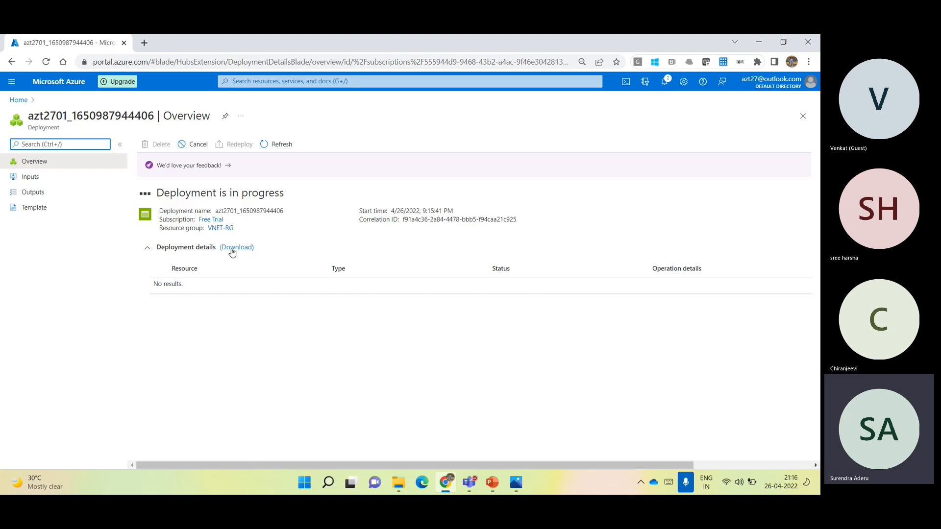
- Refresh the deployment status until it finishes and open the new storage account's networking settings
{"action": "left_click", "coordinate": [286, 145]}
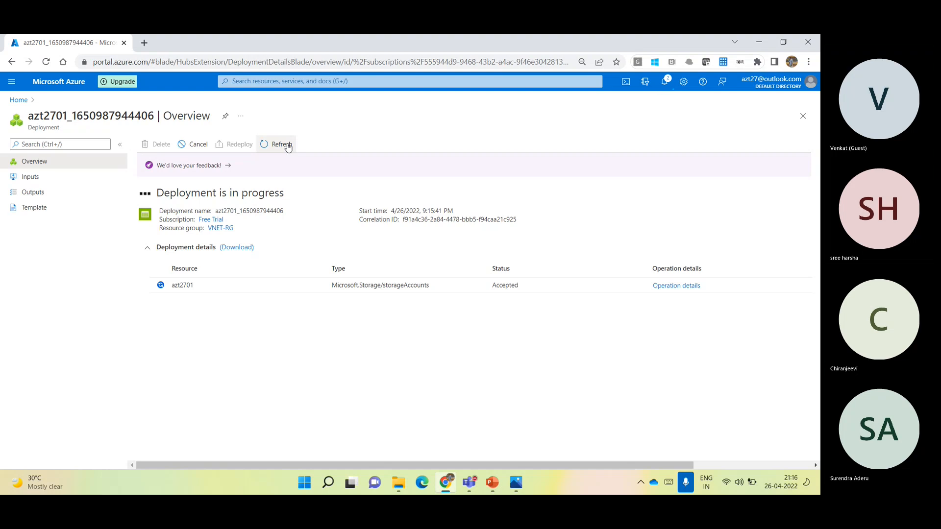
{"action": "left_click", "coordinate": [287, 146]}
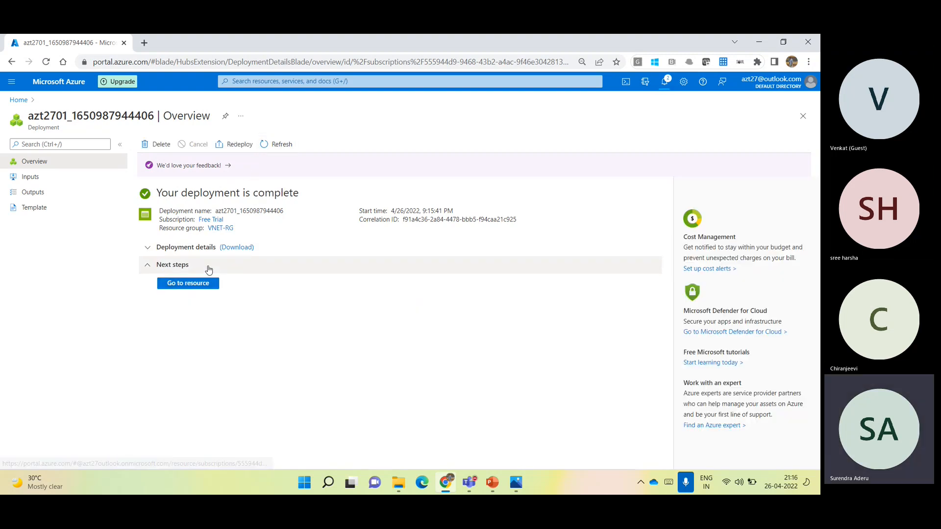
{"action": "left_click", "coordinate": [209, 285]}
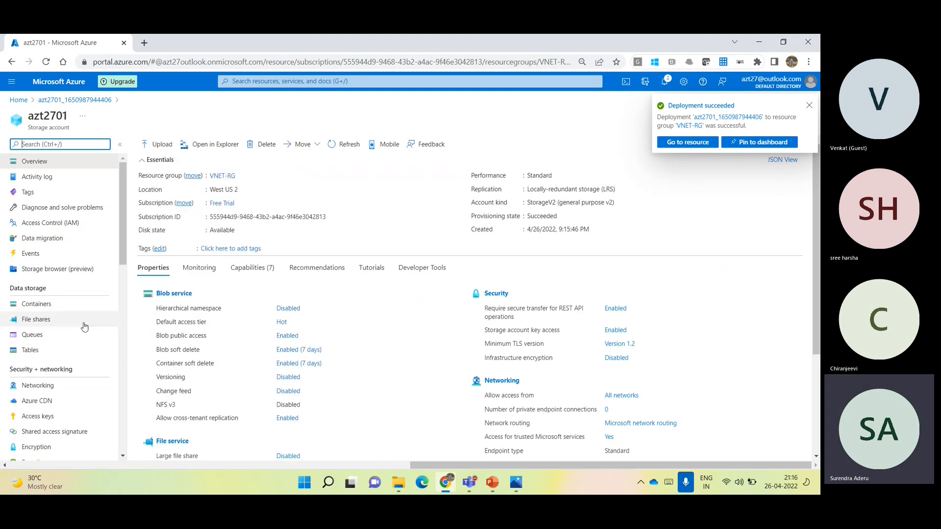
{"action": "left_click", "coordinate": [42, 386]}
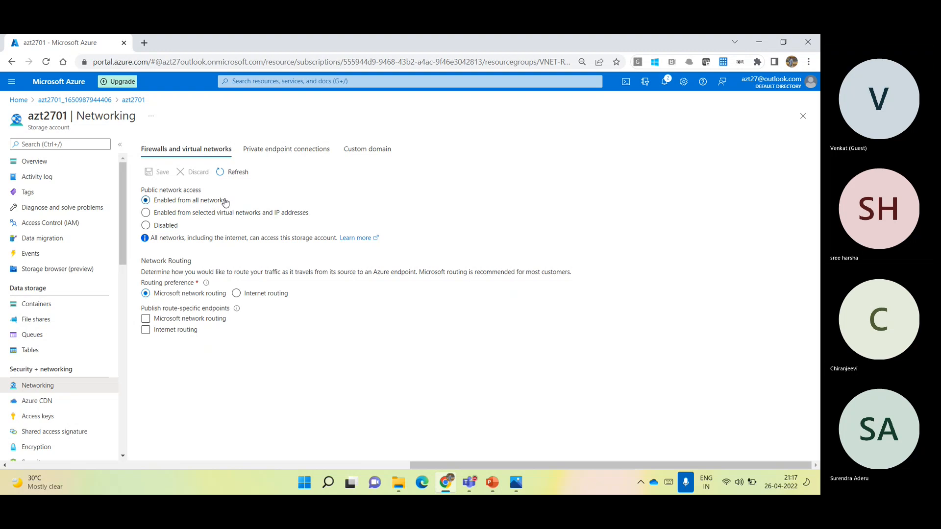
- Create a container named test01 with private access in the azt2701 storage account
{"action": "left_click", "coordinate": [45, 304]}
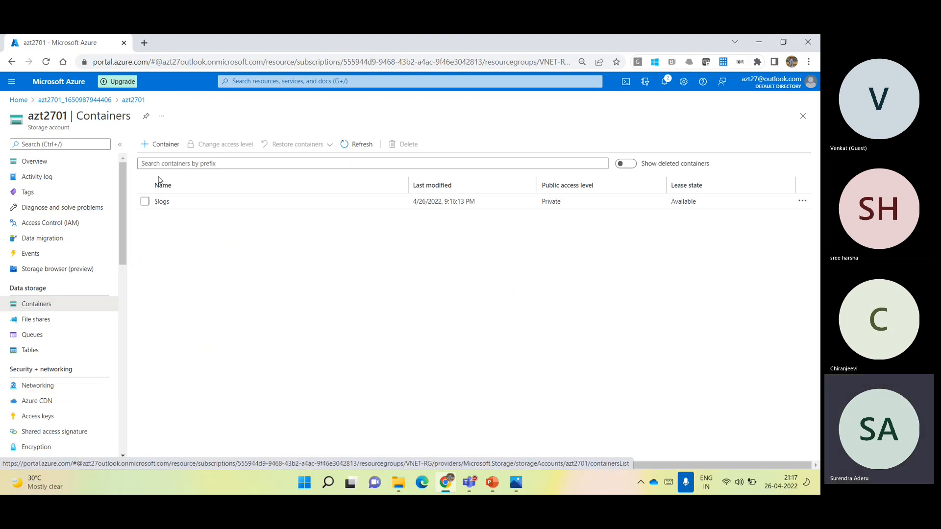
{"action": "left_click", "coordinate": [158, 146]}
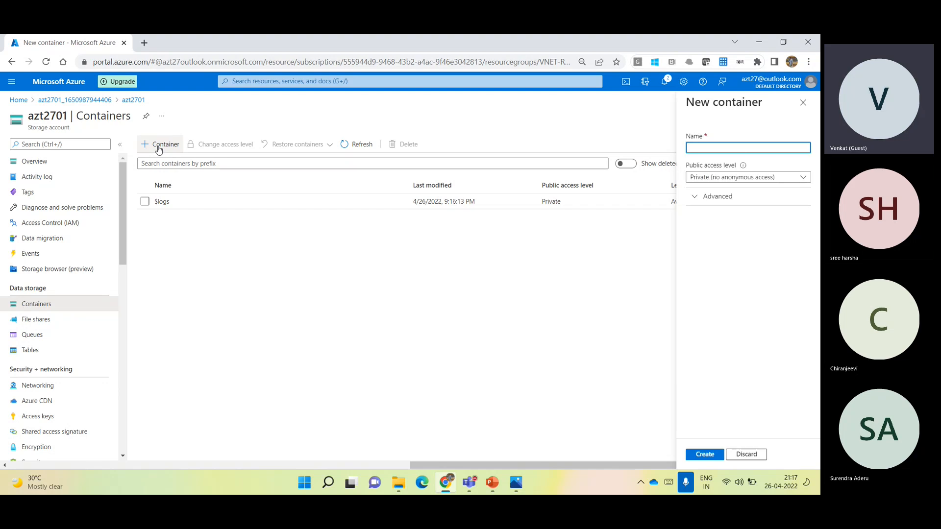
{"action": "type", "text": "test01"}
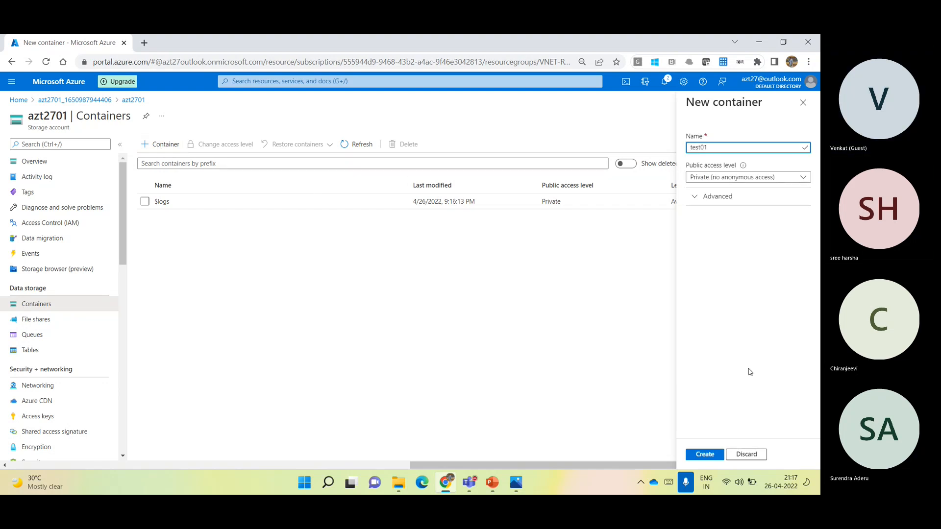
{"action": "left_click", "coordinate": [708, 454]}
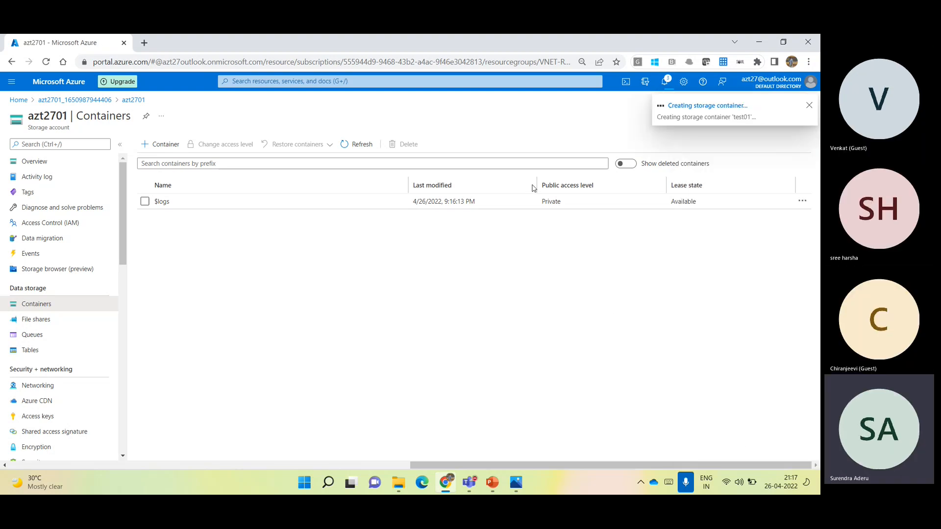
- Switch to the Microsoft Teams meeting, admit the guest waiting in the lobby, and return to the Azure portal
{"action": "mouse_move", "coordinate": [474, 482]}
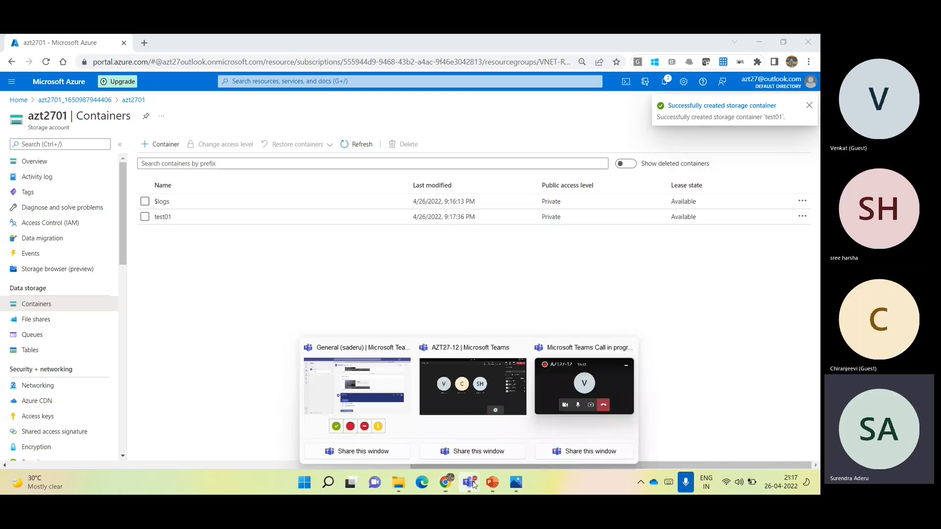
{"action": "left_click", "coordinate": [513, 385]}
{"action": "left_click", "coordinate": [790, 210]}
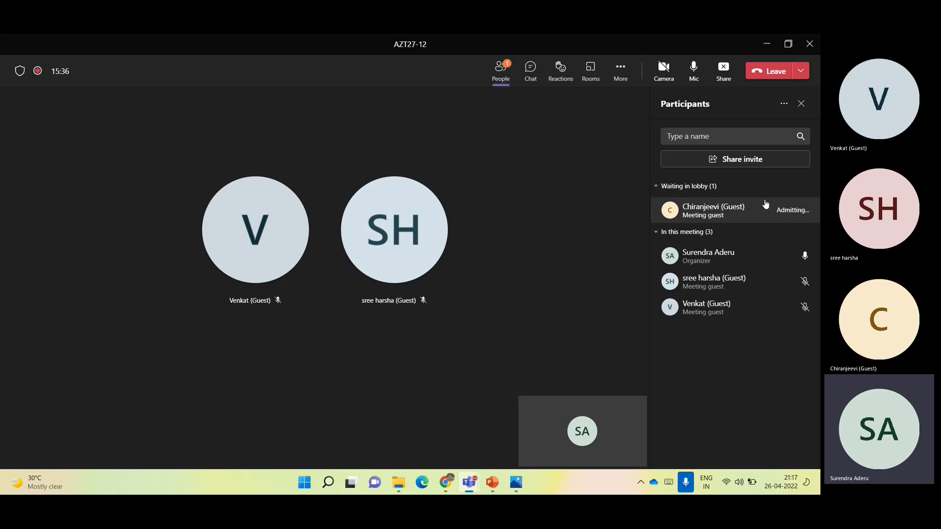
{"action": "left_click", "coordinate": [763, 49]}
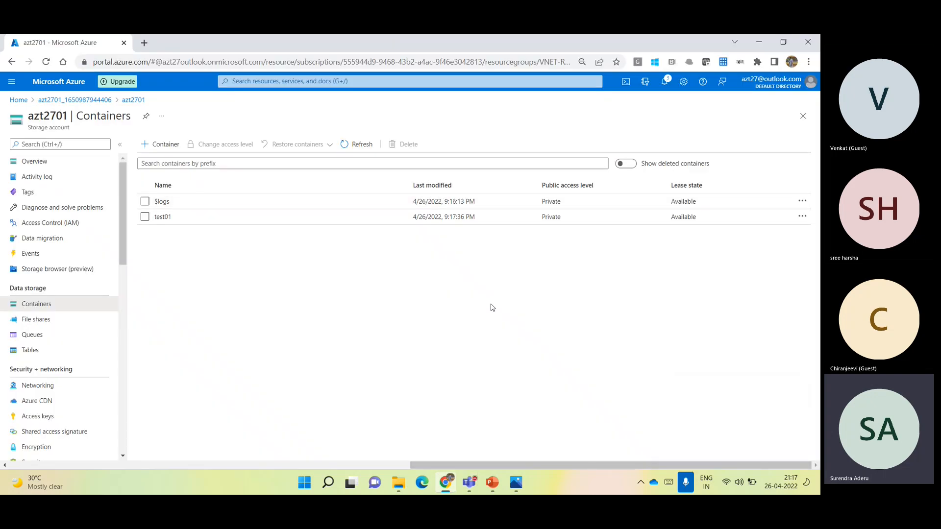
- Upload the Peering&GlobalPeering PNG file from the AZT27 folder as a blob to the test01 container
{"action": "left_click", "coordinate": [164, 217]}
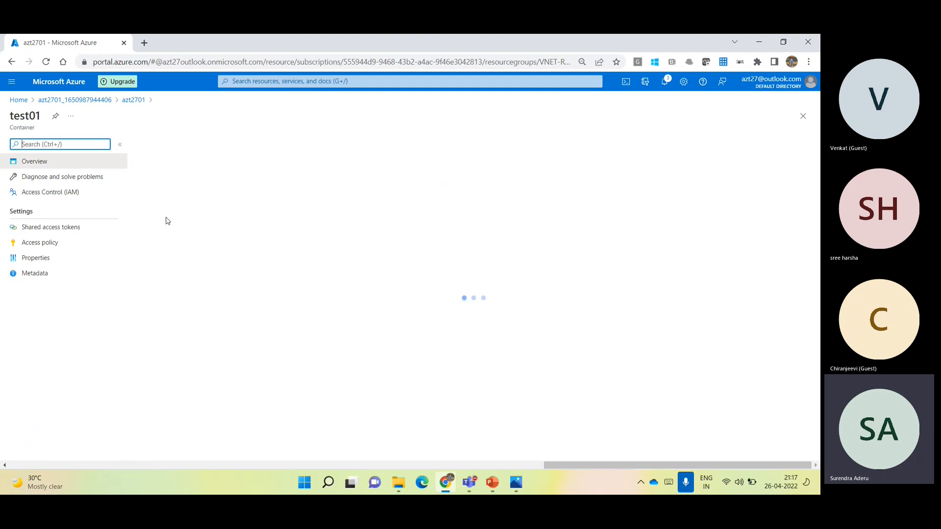
{"action": "left_click", "coordinate": [162, 145]}
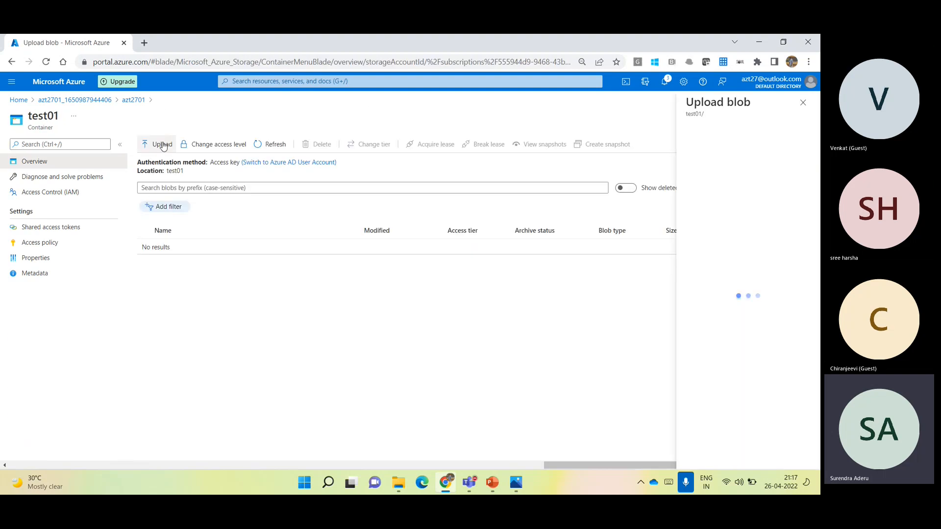
{"action": "left_click", "coordinate": [789, 145]}
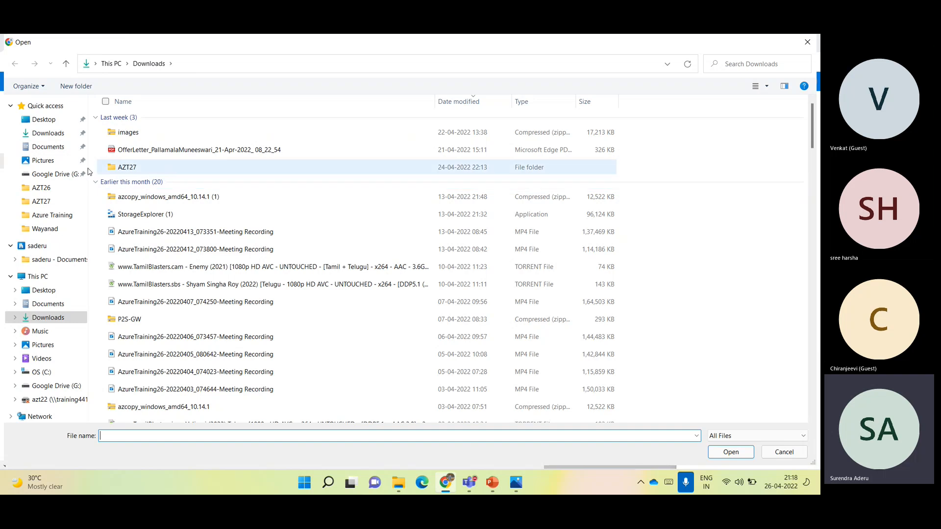
{"action": "left_click", "coordinate": [47, 201]}
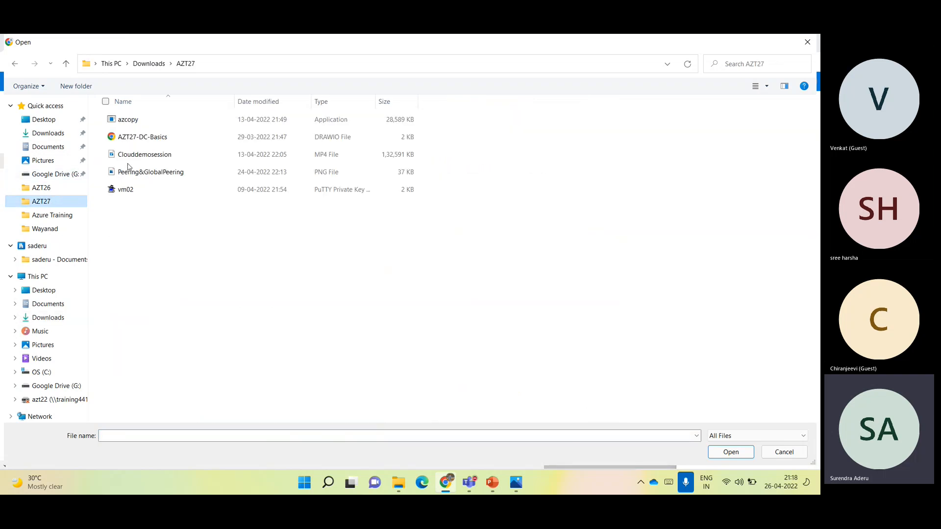
{"action": "double_click", "coordinate": [147, 172]}
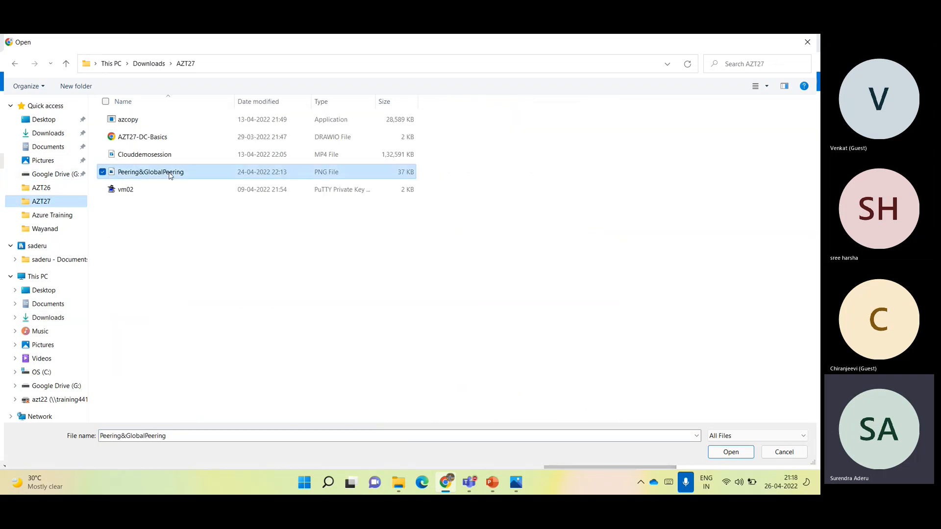
{"action": "left_click", "coordinate": [720, 220]}
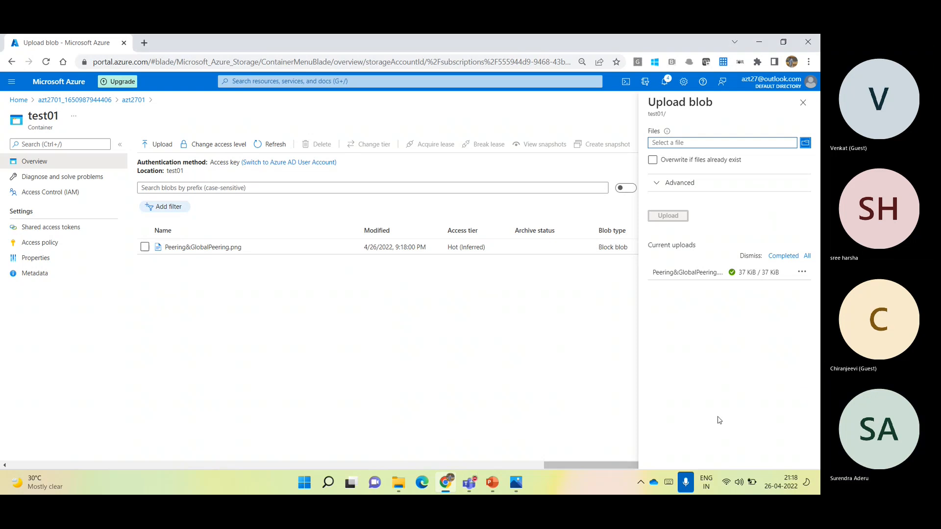
- Leave the test01 container and set azt2701's public network access to Enabled from selected virtual networks and IP addresses
{"action": "left_click", "coordinate": [802, 106]}
{"action": "left_click", "coordinate": [802, 116]}
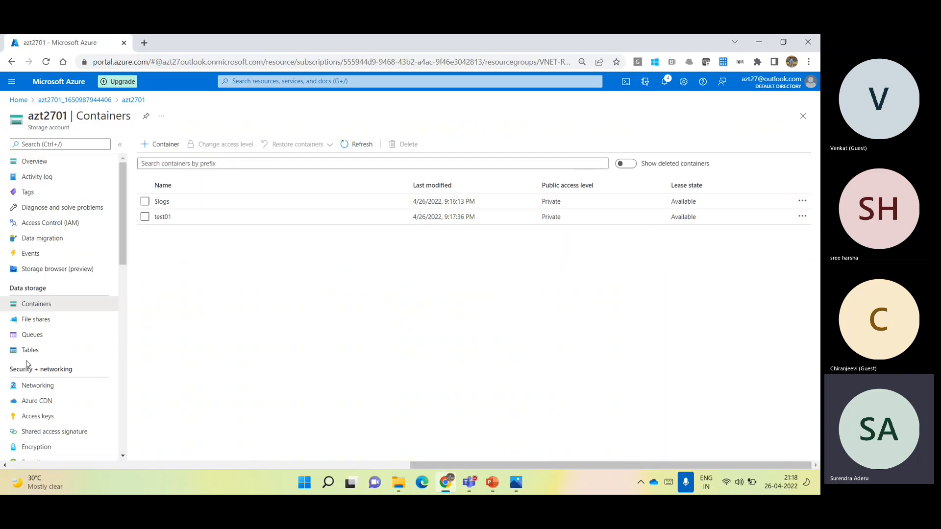
{"action": "left_click", "coordinate": [48, 386]}
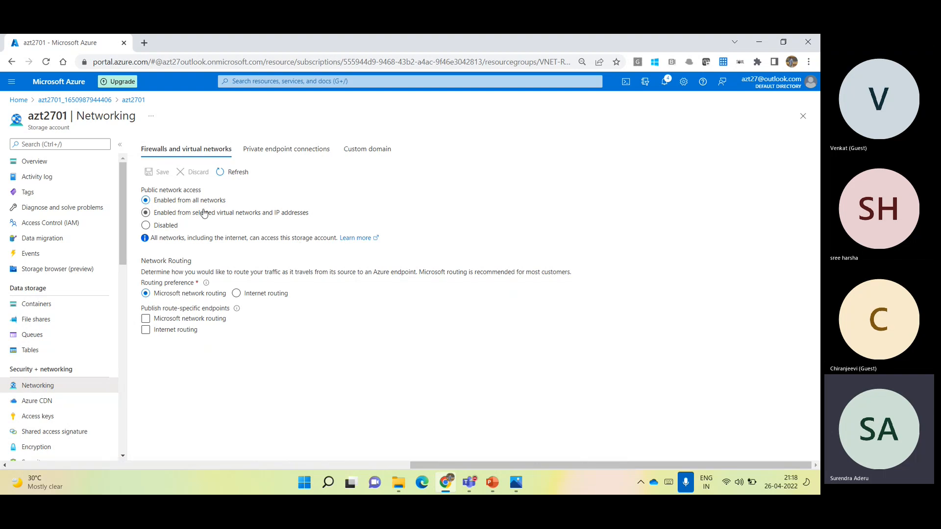
{"action": "left_click_drag", "start_coordinate": [204, 214], "coordinate": [205, 212]}
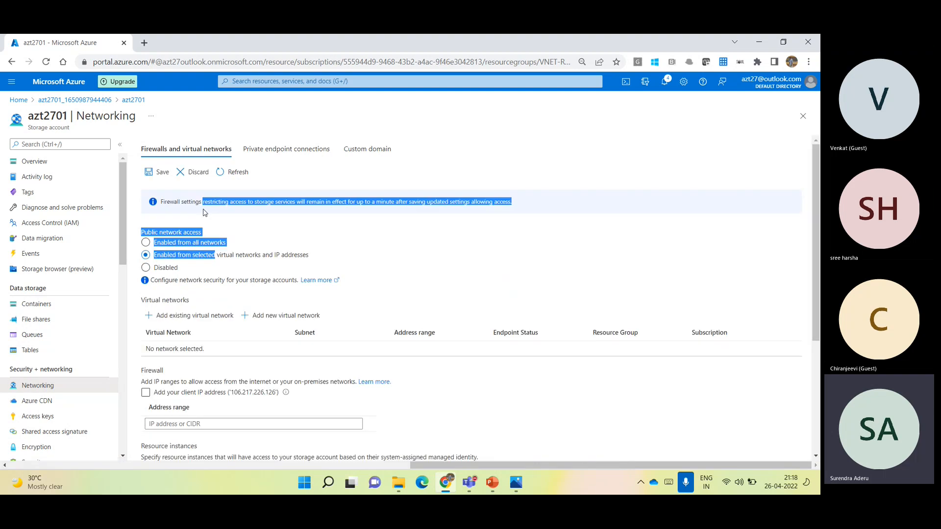
{"action": "left_click", "coordinate": [279, 257]}
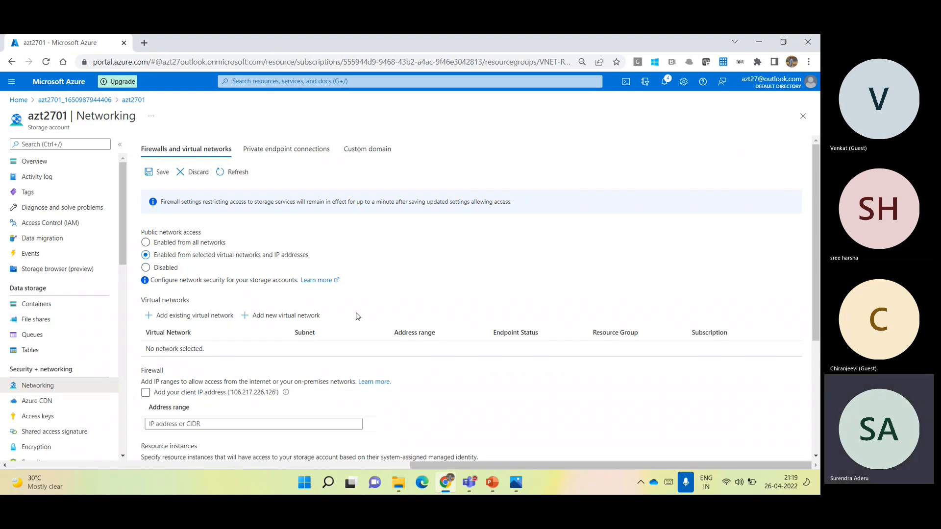
- Select the existing virtual network VNET01 and its DEV-SNET subnet for adding to the storage account's allowed networks
{"action": "left_click", "coordinate": [714, 179]}
{"action": "left_click", "coordinate": [694, 241]}
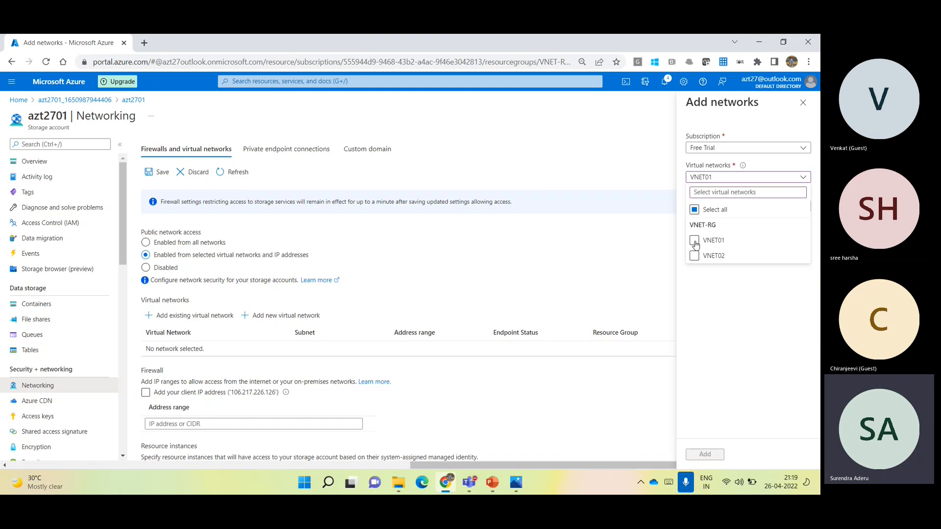
{"action": "left_click", "coordinate": [717, 311]}
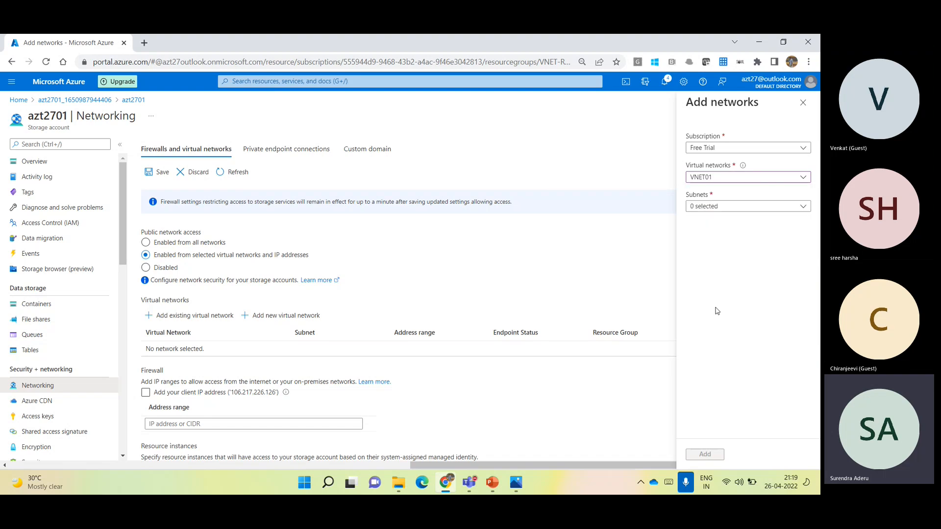
{"action": "left_click", "coordinate": [712, 208]}
{"action": "left_click", "coordinate": [706, 271]}
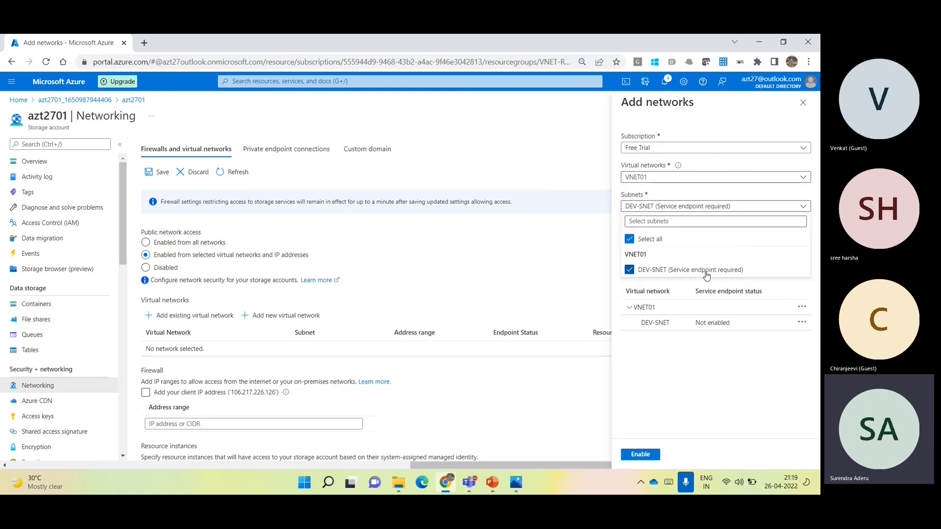
{"action": "left_click", "coordinate": [698, 352]}
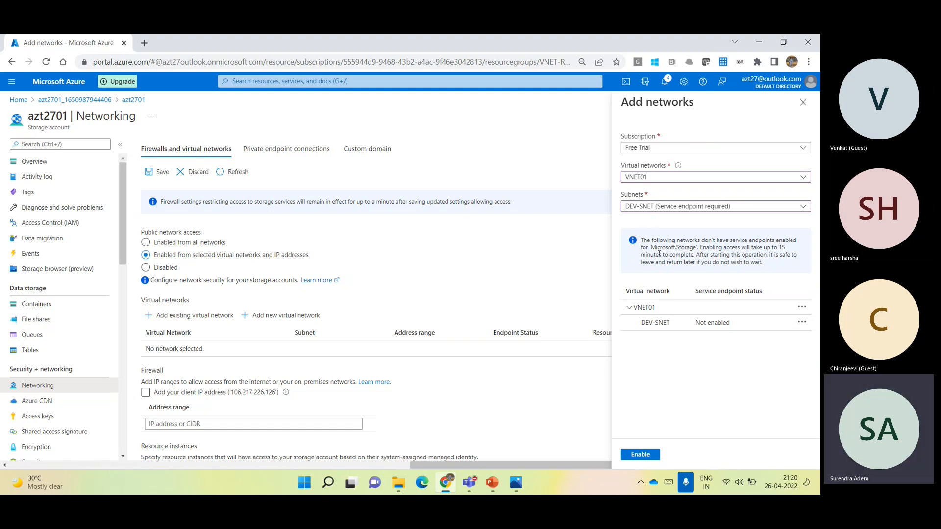
- Enable the Microsoft.Storage service endpoint on DEV-SNET, add the network, and expand the VNET01 entry
{"action": "double_click", "coordinate": [708, 295]}
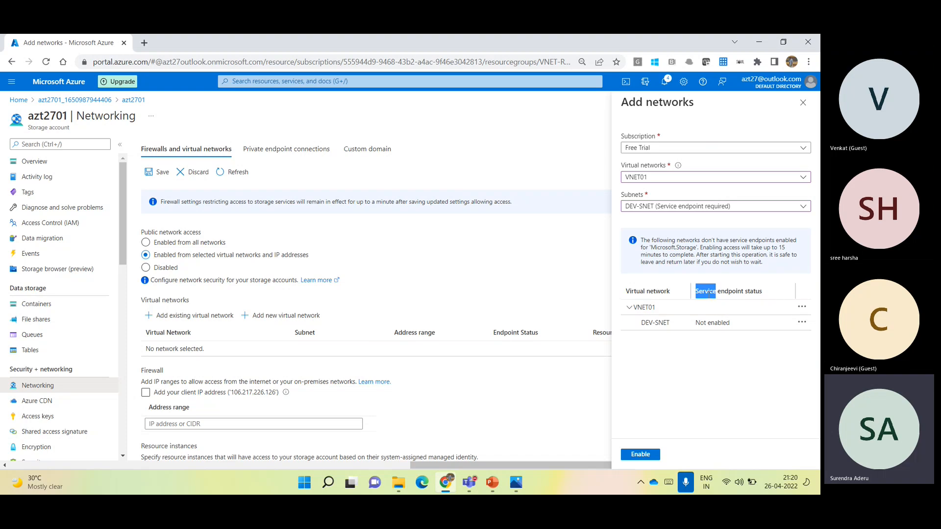
{"action": "double_click", "coordinate": [716, 323]}
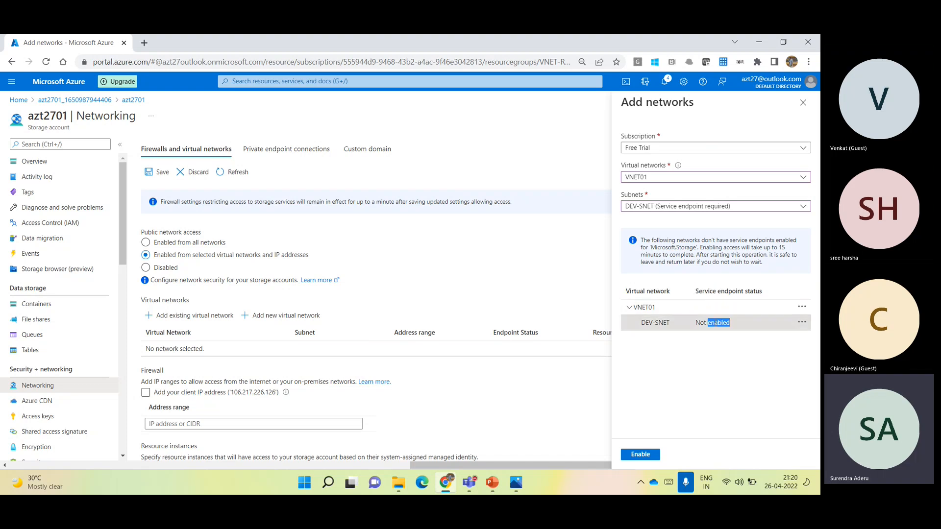
{"action": "left_click", "coordinate": [744, 339]}
{"action": "left_click", "coordinate": [643, 458]}
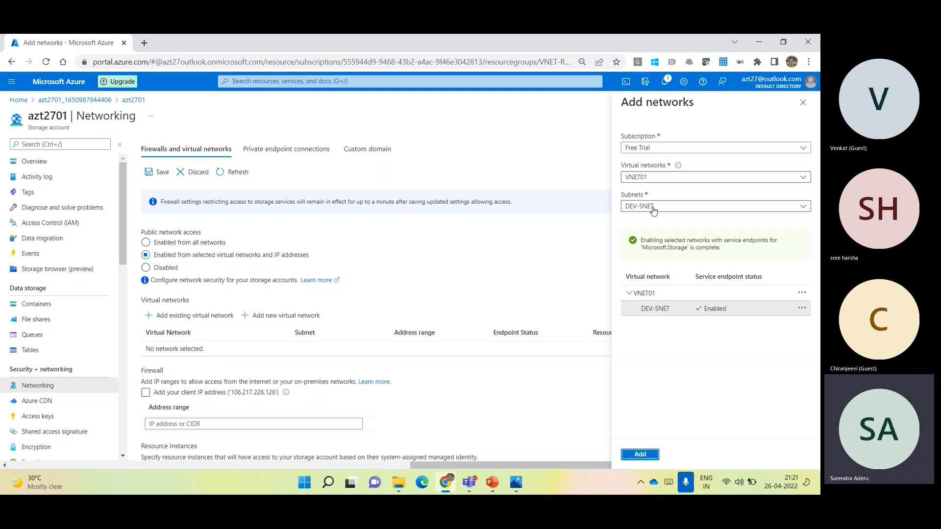
{"action": "left_click_drag", "start_coordinate": [640, 241], "coordinate": [660, 244]}
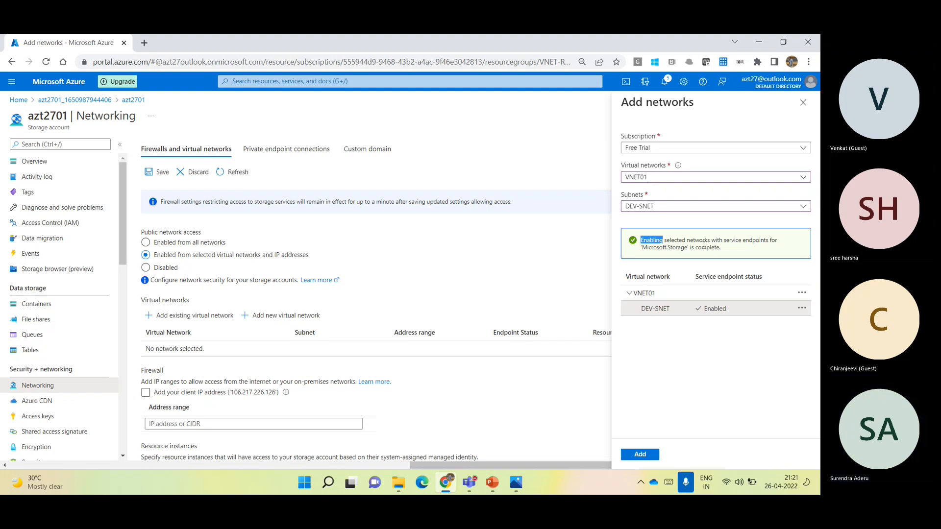
{"action": "left_click", "coordinate": [639, 455]}
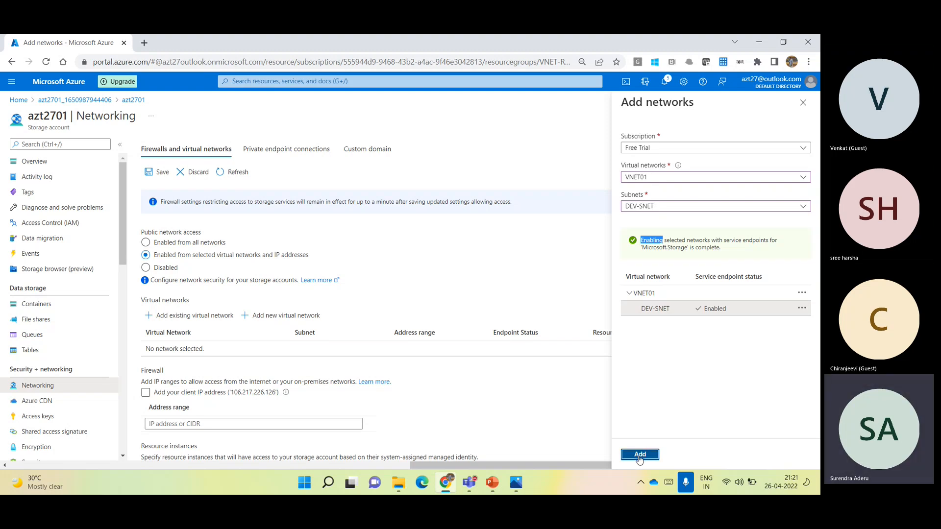
{"action": "left_click", "coordinate": [150, 349]}
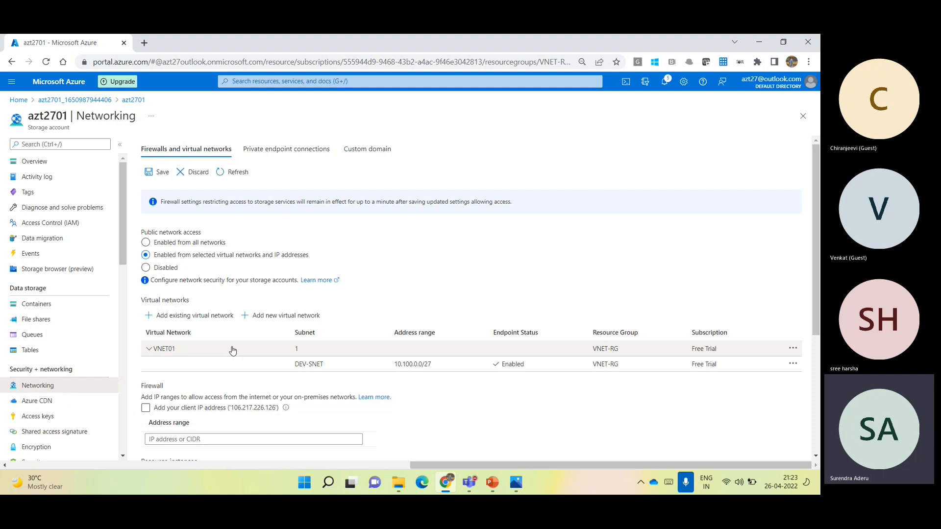
- Add the existing virtual network VNET02 with its UAT-SNET subnet to the allowed networks, enabling its service endpoint
{"action": "left_click", "coordinate": [216, 316]}
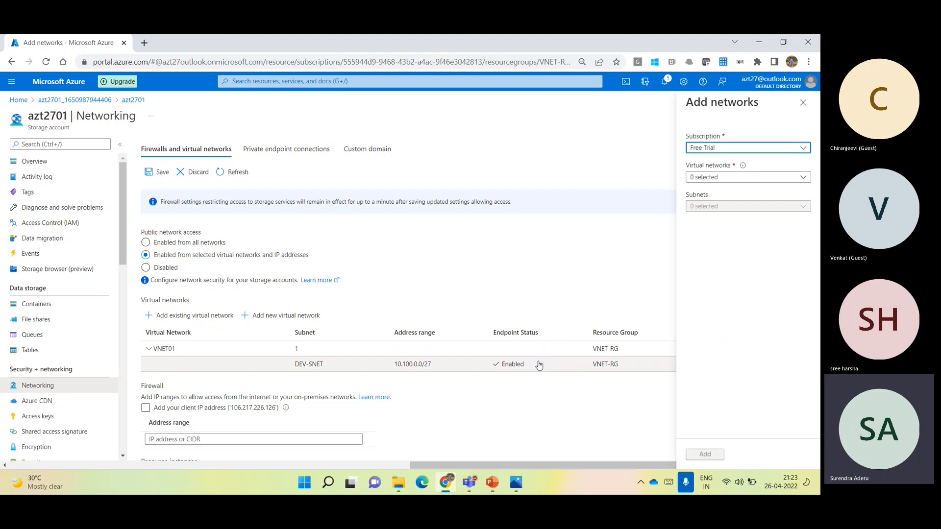
{"action": "left_click", "coordinate": [740, 177]}
{"action": "left_click", "coordinate": [696, 256]}
{"action": "left_click", "coordinate": [695, 256]}
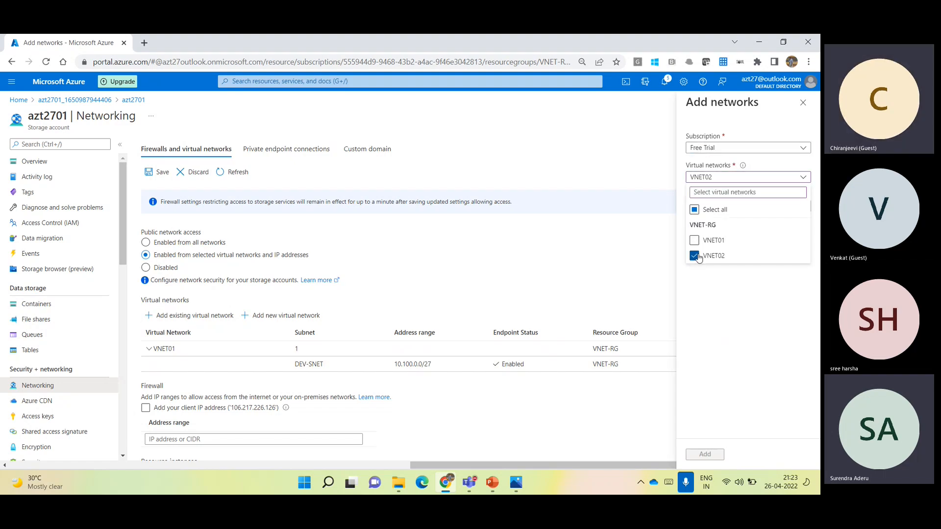
{"action": "left_click", "coordinate": [707, 284]}
{"action": "left_click", "coordinate": [745, 206]}
{"action": "left_click", "coordinate": [695, 270]}
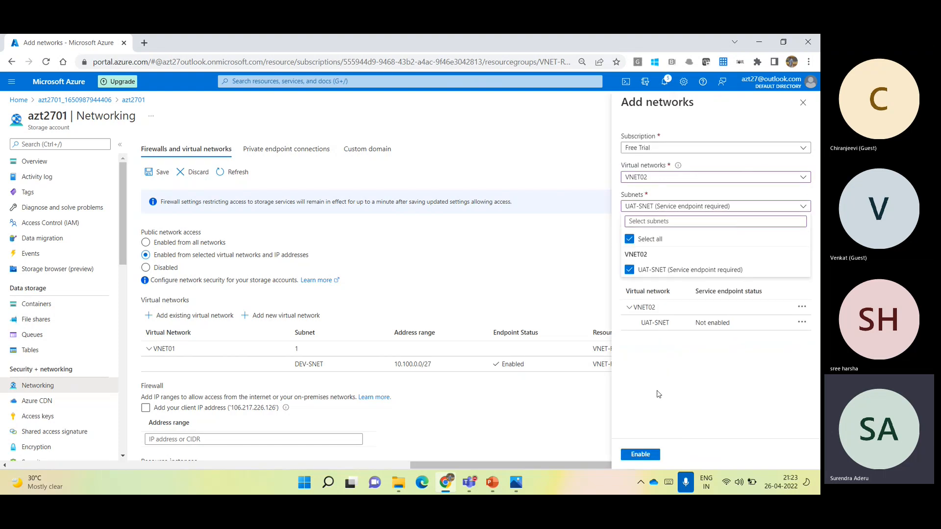
{"action": "left_click", "coordinate": [640, 455]}
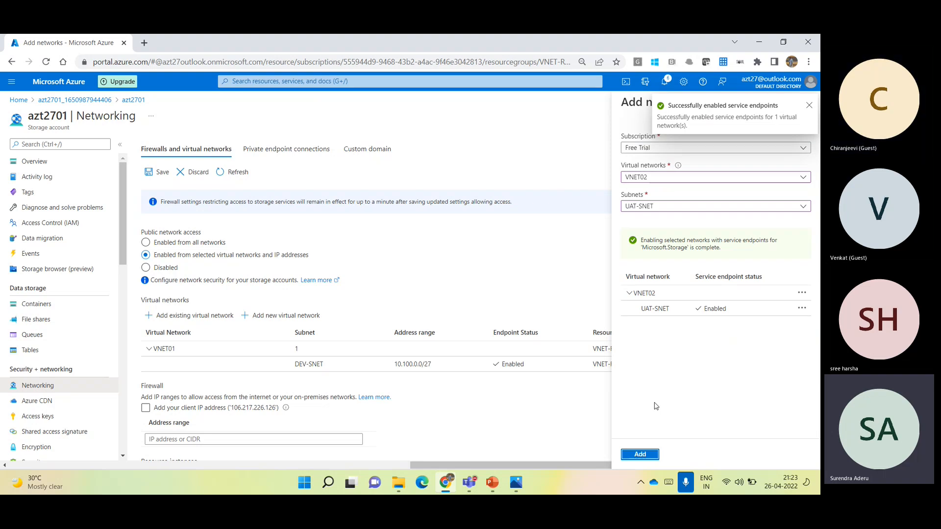
{"action": "left_click", "coordinate": [640, 455]}
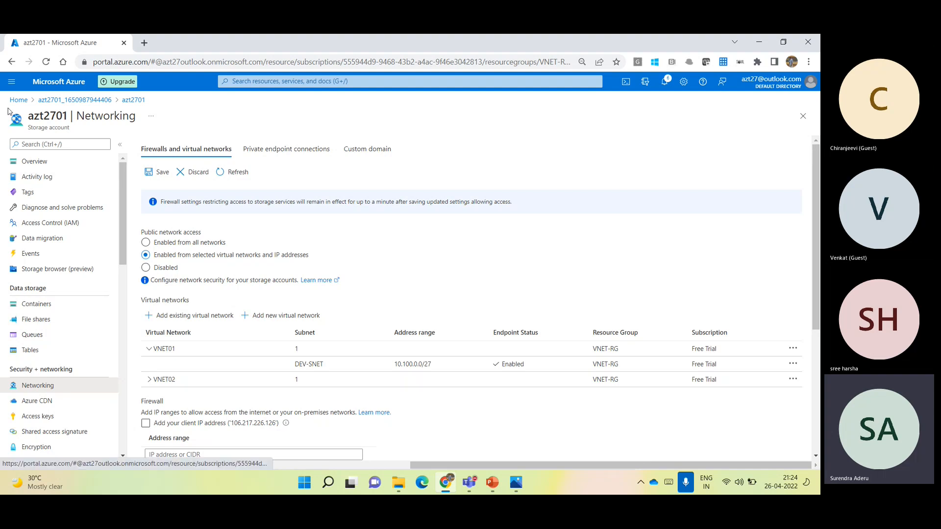
{"action": "double_click", "coordinate": [39, 117]}
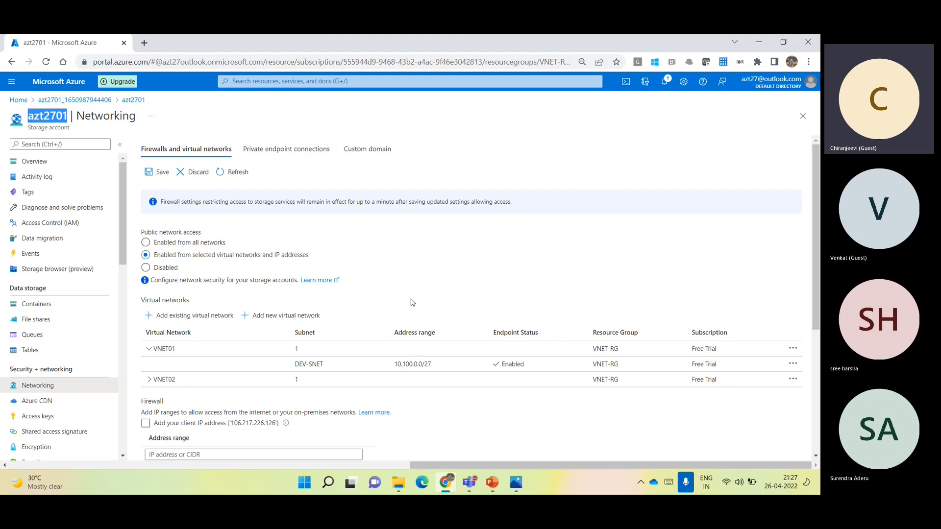
- Launch Microsoft Paint with the Run command mspaint to get a blank canvas
{"action": "key", "text": "super+r"}
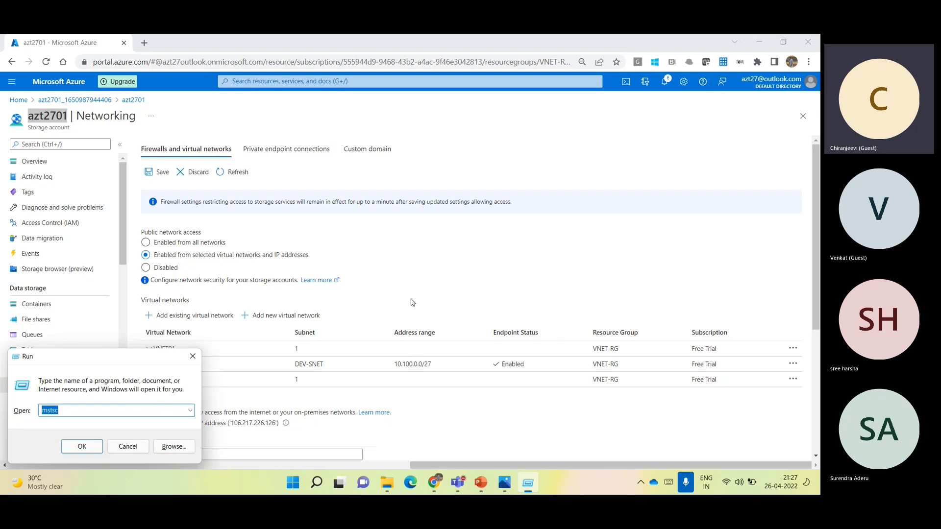
{"action": "type", "text": "mspaint"}
{"action": "key", "text": "Return"}
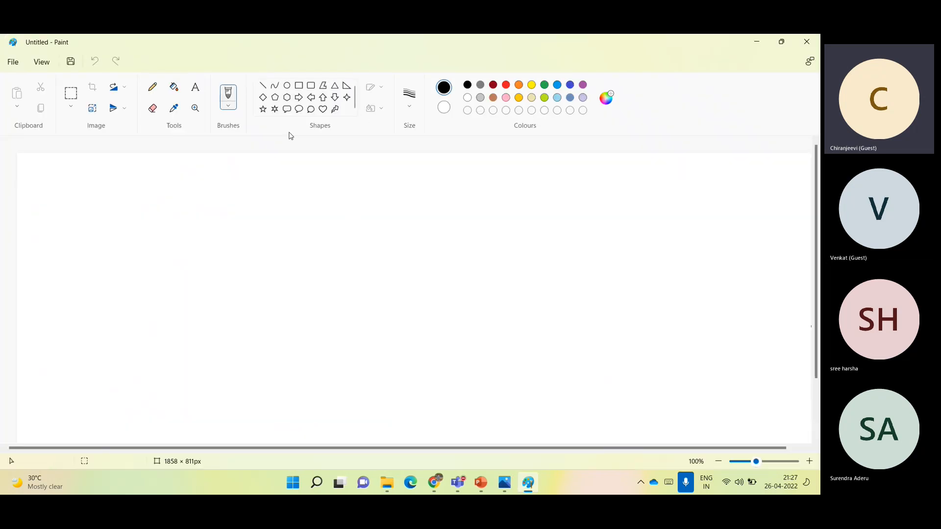
- Draw two tall rounded rectangles side by side on the canvas, the second about 244 × 518 px
{"action": "left_click", "coordinate": [311, 85]}
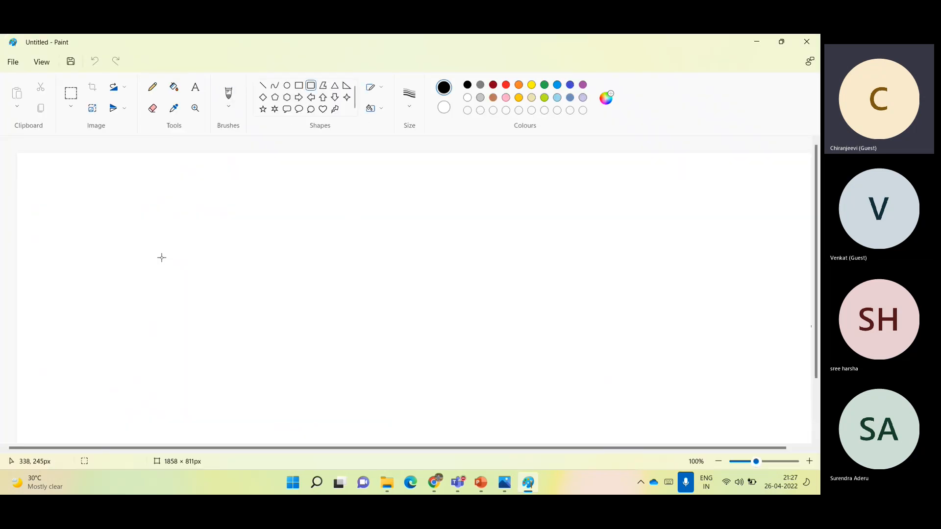
{"action": "left_click_drag", "start_coordinate": [92, 216], "coordinate": [206, 404]}
{"action": "left_click_drag", "start_coordinate": [483, 188], "coordinate": [587, 410]}
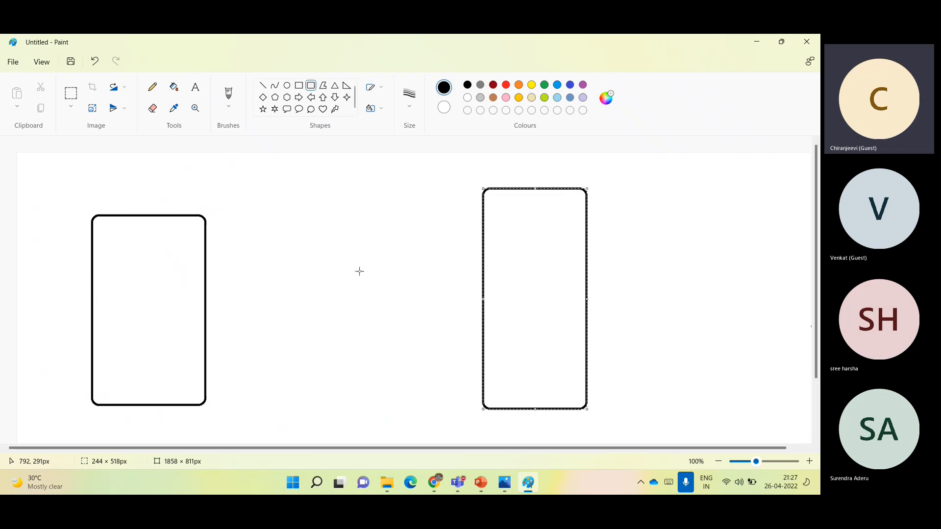
- Label the first rounded rectangle with the text VNET01 and the address range 10.100.0.0/24 below it
{"action": "left_click", "coordinate": [113, 261]}
{"action": "type", "text": "VNET"}
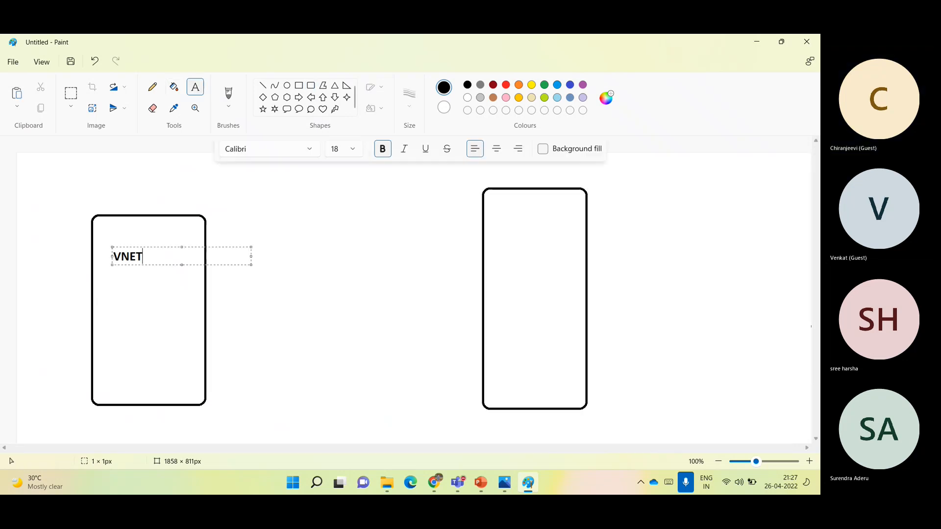
{"action": "type", "text": "01"}
{"action": "key", "text": "Return"}
{"action": "type", "text": "10.100.0.0/24"}
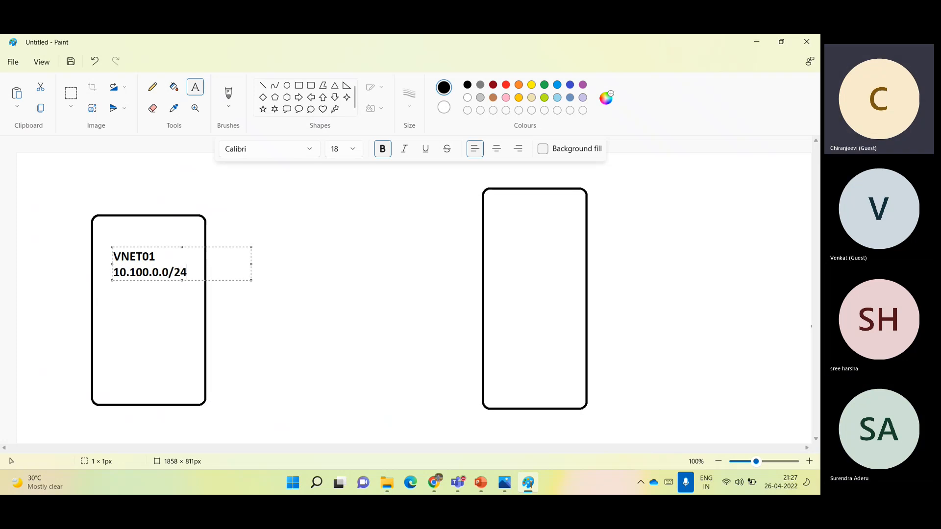
{"action": "key", "text": "Return"}
{"action": "key", "text": "Return"}
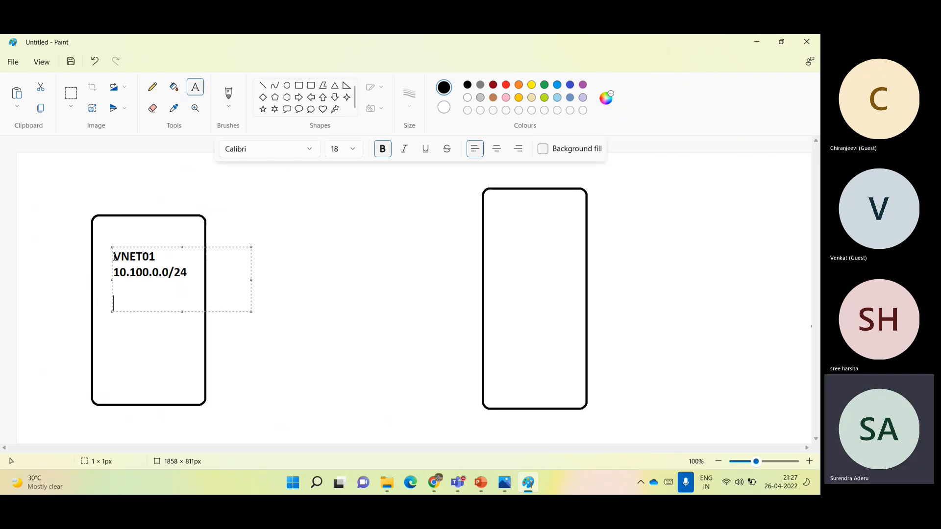
- Switch to the Azure portal to review azt2701's virtual network list, and return to Paint
{"action": "key", "text": "alt+Tab"}
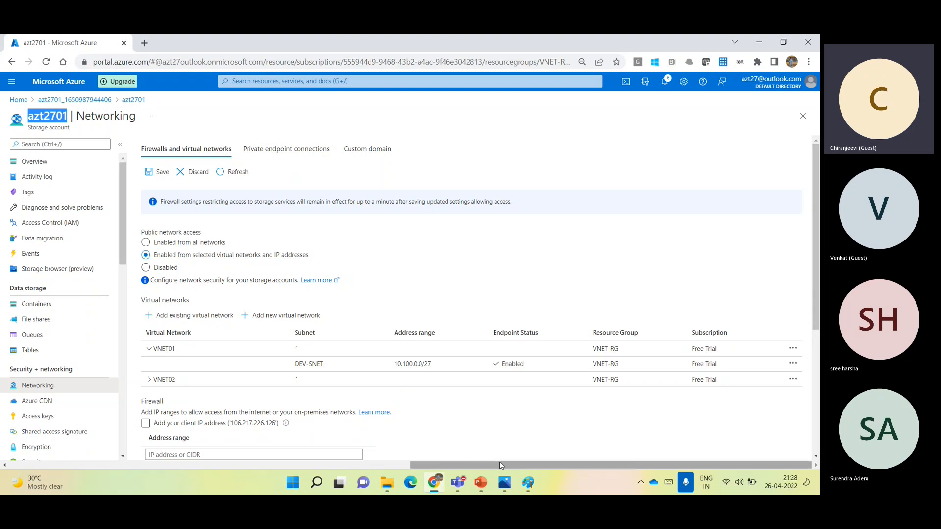
{"action": "mouse_move", "coordinate": [529, 484]}
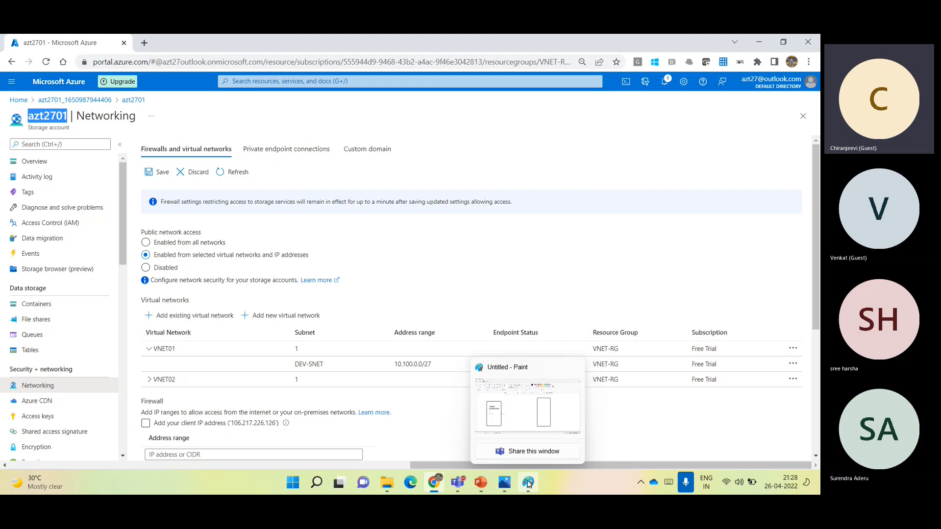
{"action": "left_click", "coordinate": [700, 217]}
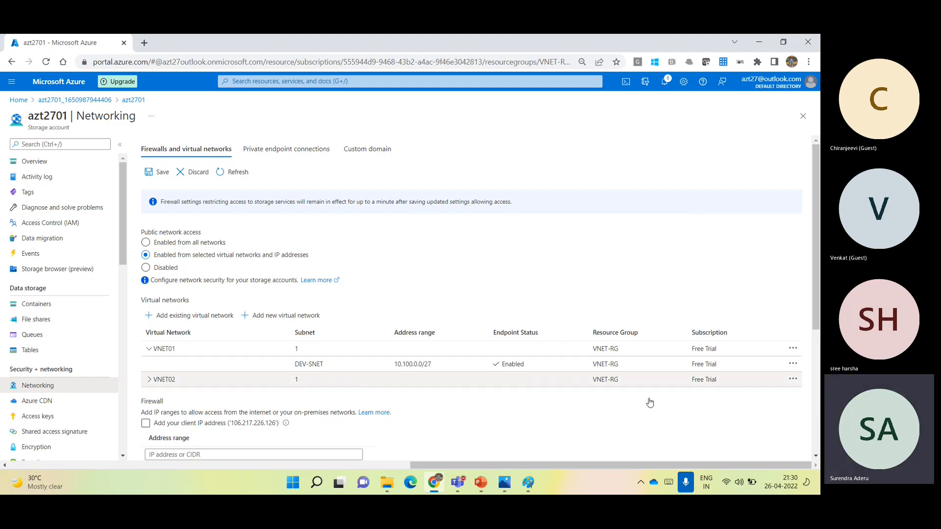
{"action": "left_click", "coordinate": [528, 484]}
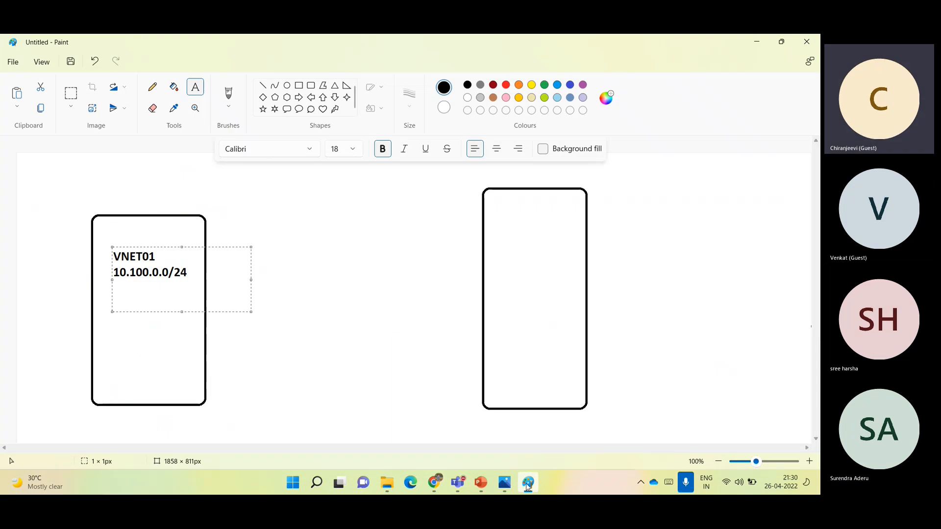
- Undo the VNET01 label and both rounded rectangles to clear the canvas
{"action": "left_click", "coordinate": [580, 226]}
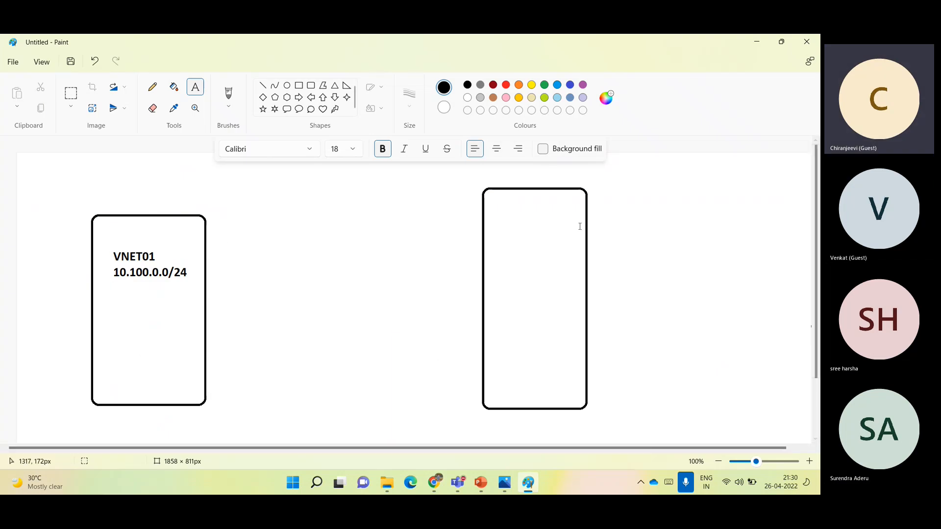
{"action": "key", "text": "ctrl+z"}
{"action": "key", "text": "ctrl+z"}
{"action": "key", "text": "ctrl+z"}
{"action": "key", "text": "ctrl+z"}
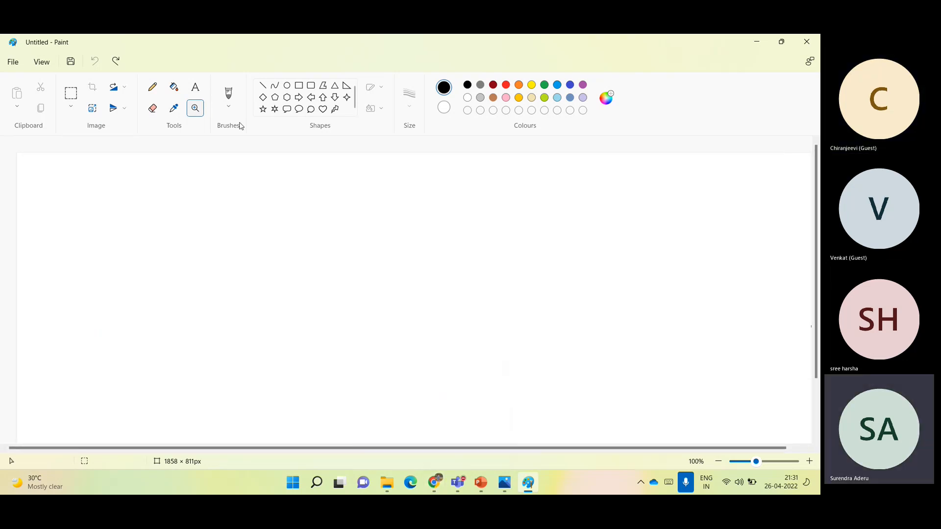
- Draw a rounded rectangle about 205 × 285 px and, to its right, a hexagon about 210 × 243 px
{"action": "left_click", "coordinate": [310, 86]}
{"action": "left_click_drag", "start_coordinate": [85, 254], "coordinate": [173, 376]}
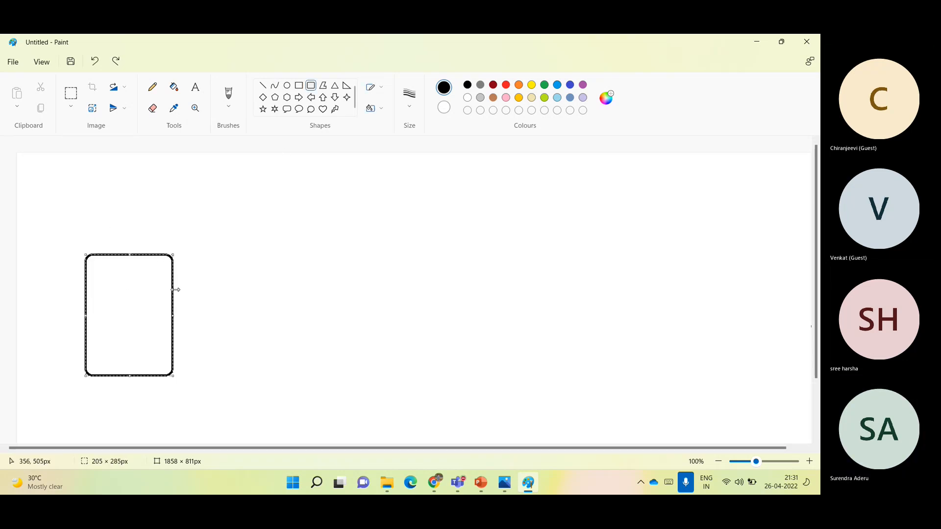
{"action": "left_click", "coordinate": [287, 97]}
{"action": "left_click_drag", "start_coordinate": [401, 264], "coordinate": [492, 368]}
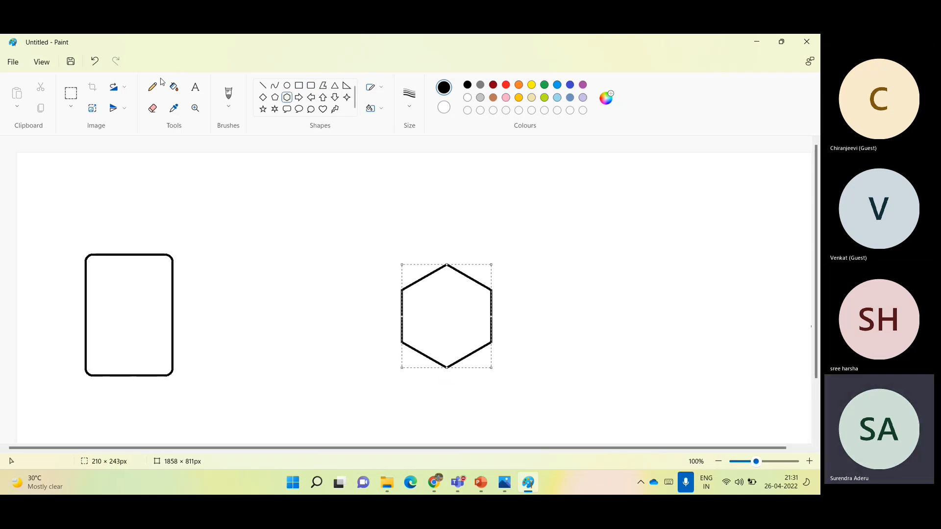
- Label the rounded rectangle with VM01 and, on a second line, App01
{"action": "left_click", "coordinate": [195, 87]}
{"action": "left_click", "coordinate": [98, 294]}
{"action": "type", "text": "VM01"}
{"action": "key", "text": "Return"}
{"action": "type", "text": "App01"}
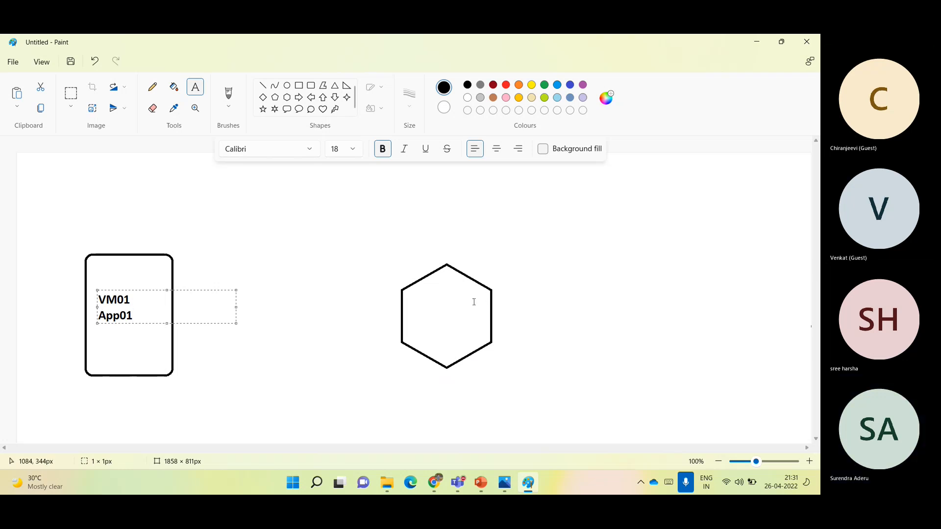
- Label the hexagon with the three lines Storage, Account and AZT2701
{"action": "left_click", "coordinate": [422, 304]}
{"action": "type", "text": "Storage"}
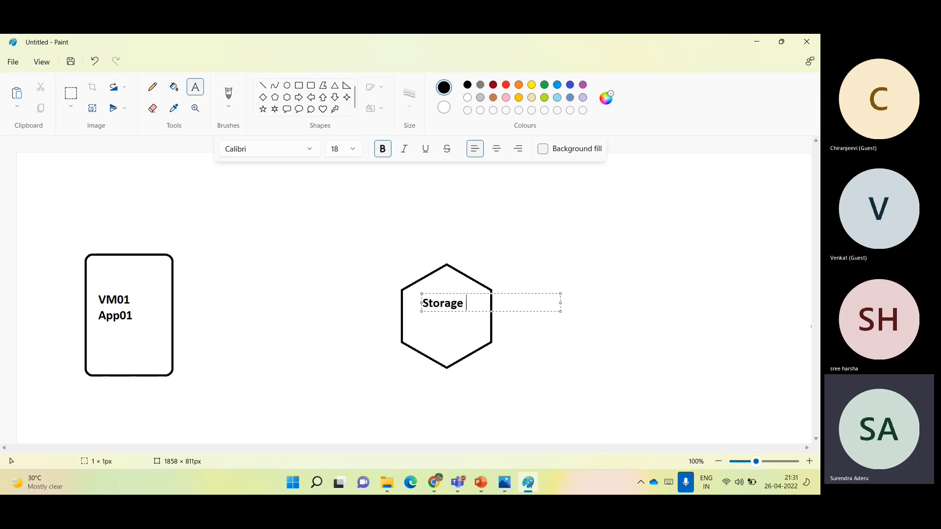
{"action": "key", "text": "Return"}
{"action": "type", "text": "Account"}
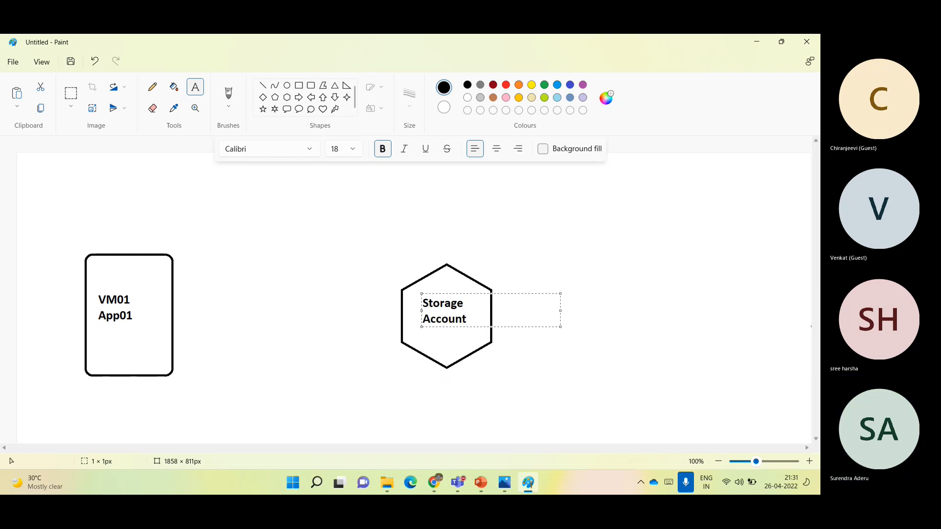
{"action": "key", "text": "Return"}
{"action": "type", "text": "AZT2701"}
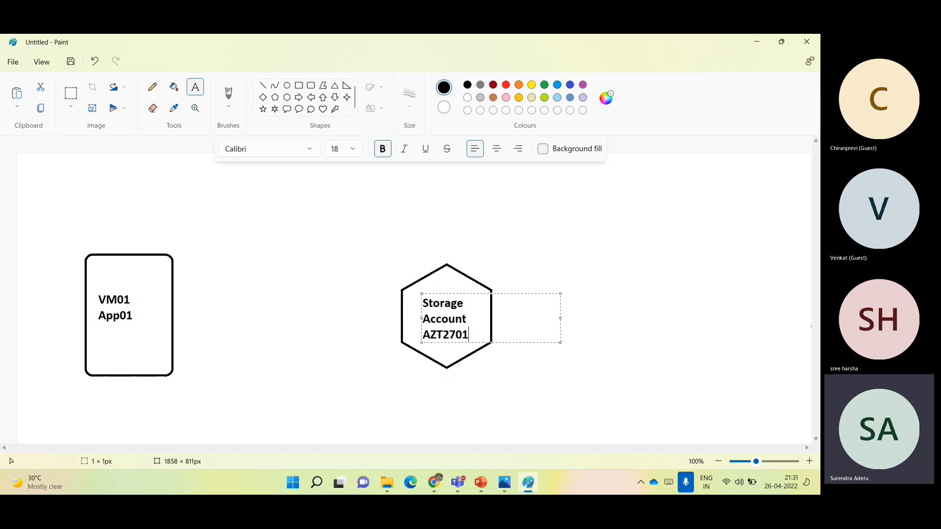
{"action": "left_click", "coordinate": [479, 393]}
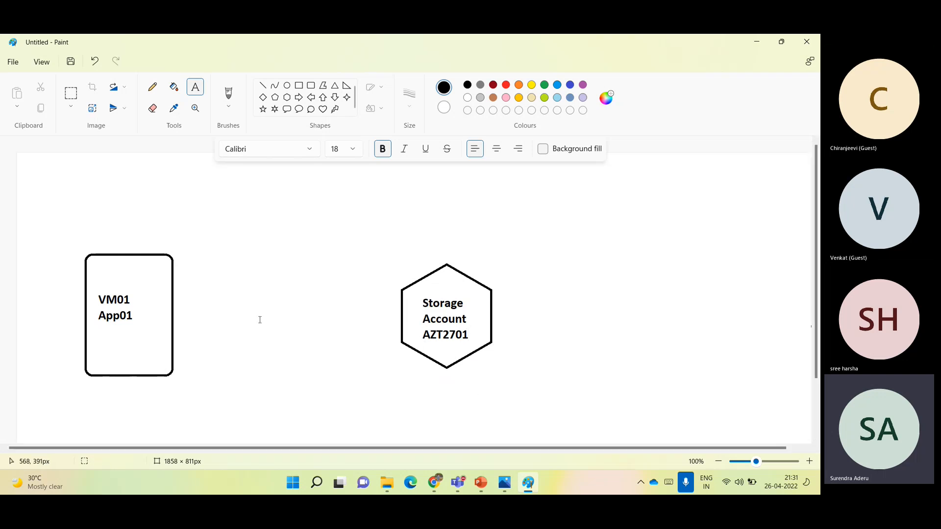
{"action": "left_click", "coordinate": [263, 86]}
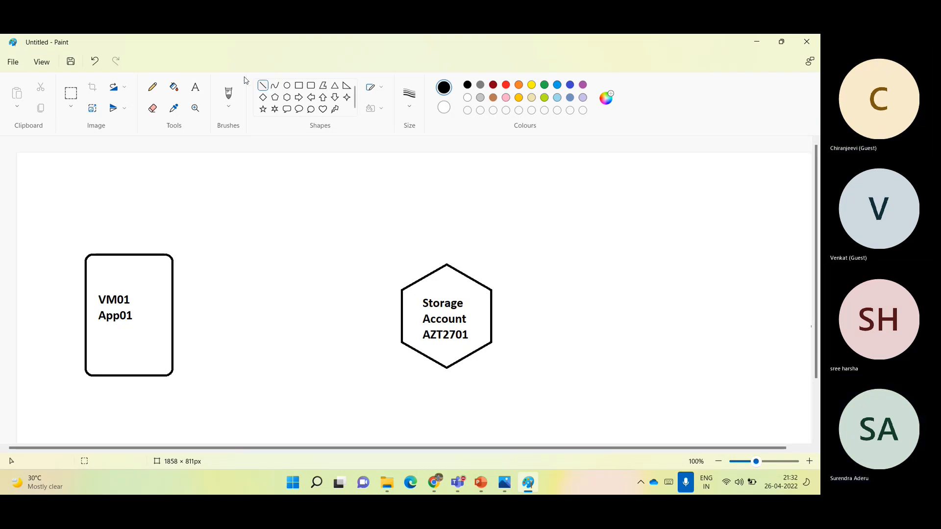
{"action": "left_click", "coordinate": [195, 88]}
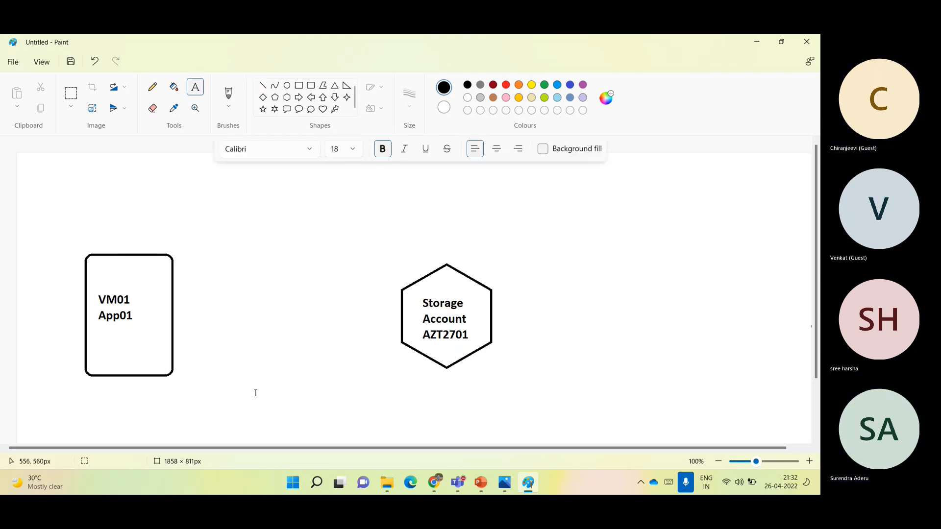
{"action": "left_click", "coordinate": [240, 406]}
{"action": "type", "text": "htt"}
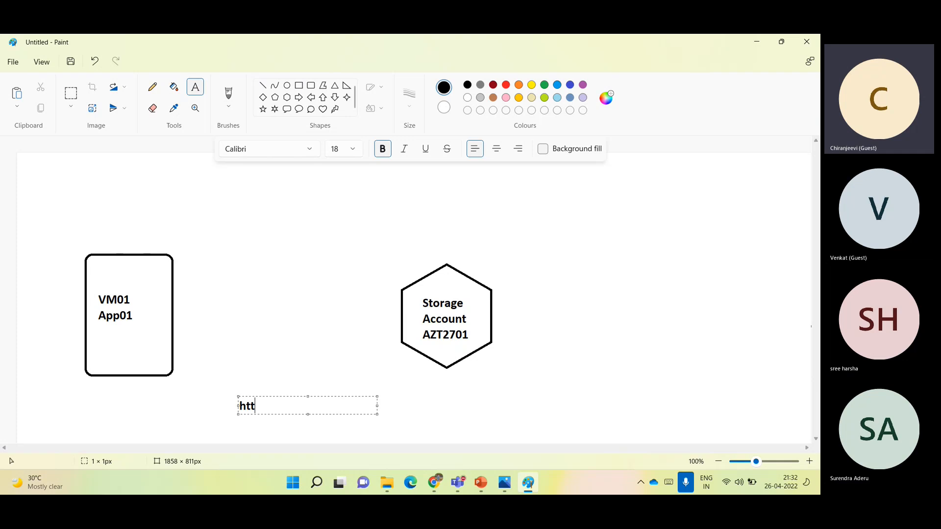
{"action": "type", "text": "ps://a"}
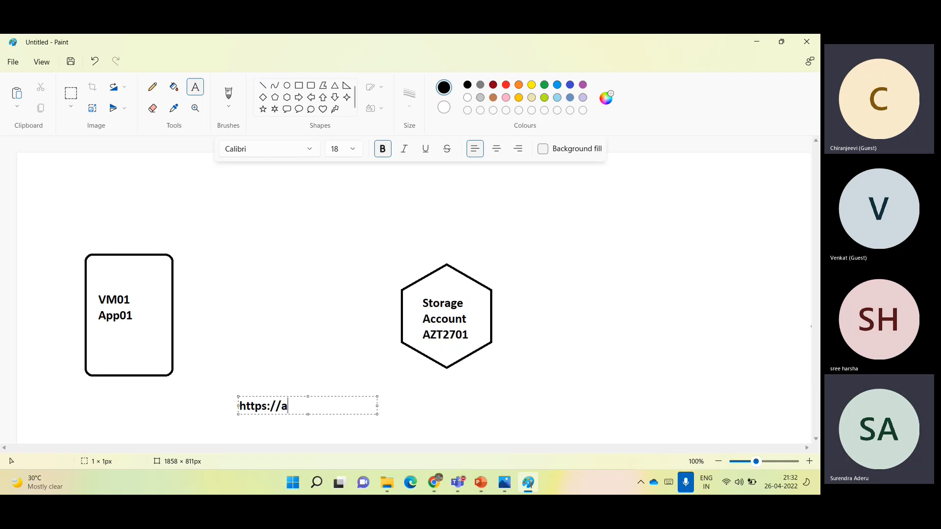
{"action": "type", "text": "zt2701.blob.core.windows.net/test01/"}
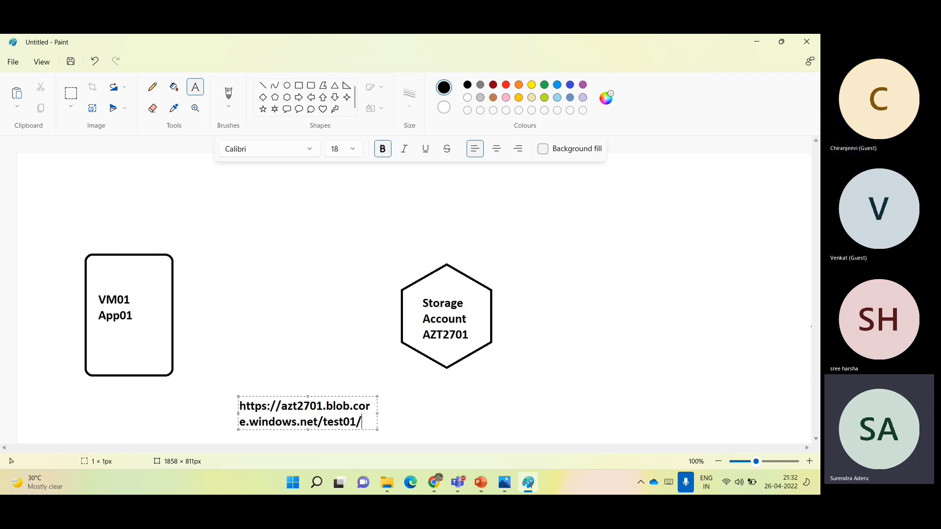
{"action": "type", "text": "file.txt"}
{"action": "left_click_drag", "start_coordinate": [377, 420], "coordinate": [563, 416]}
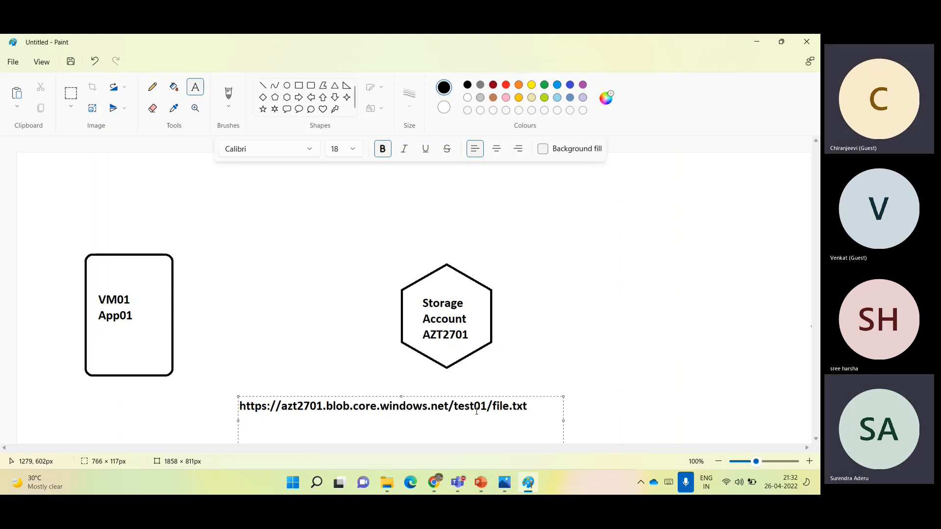
{"action": "left_click", "coordinate": [119, 316]}
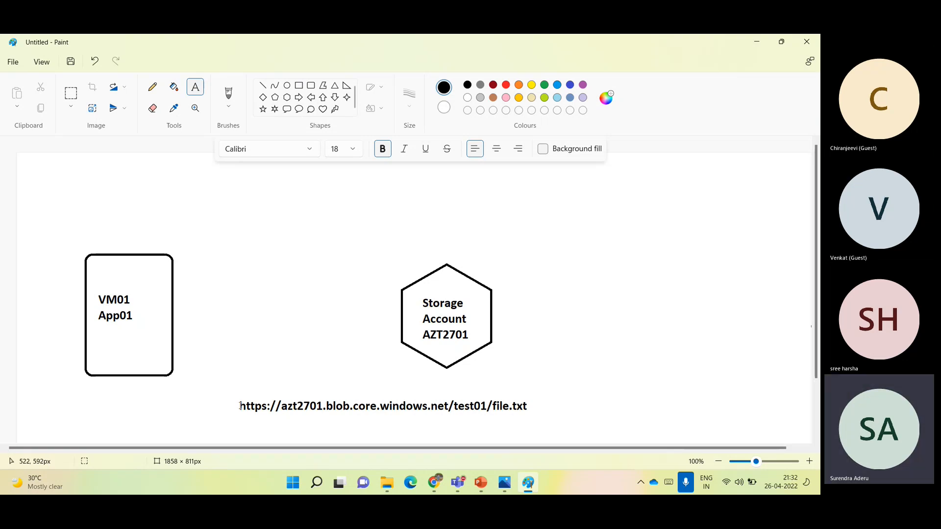
{"action": "left_click_drag", "start_coordinate": [239, 401], "coordinate": [378, 417]}
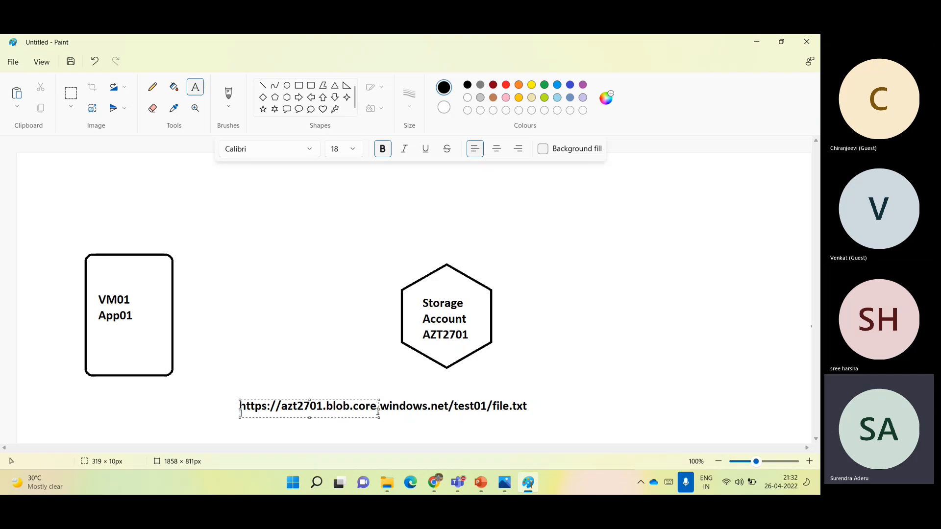
{"action": "left_click", "coordinate": [502, 419]}
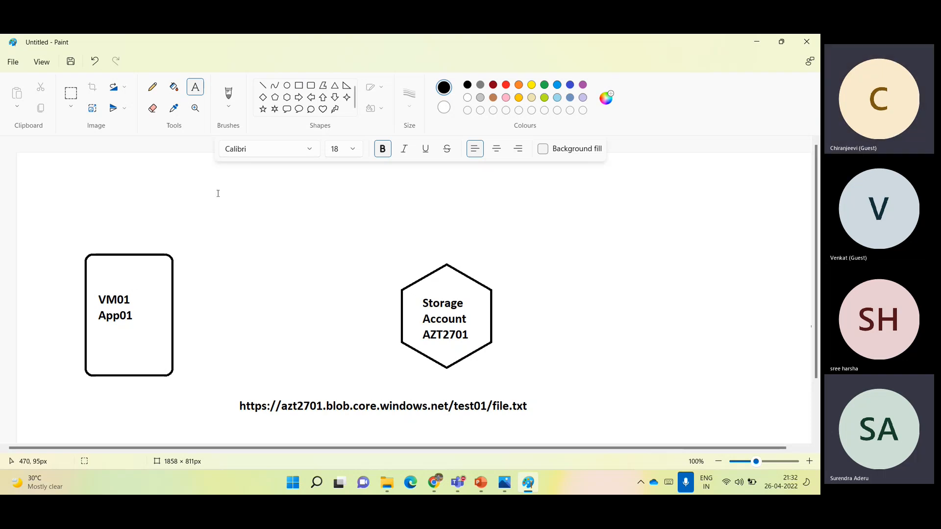
- Draw a cloud callout about 266 × 162 px above and between the two shapes, and label it Internet
{"action": "left_click", "coordinate": [309, 107]}
{"action": "left_click_drag", "start_coordinate": [266, 162], "coordinate": [380, 233]}
{"action": "left_click", "coordinate": [195, 87]}
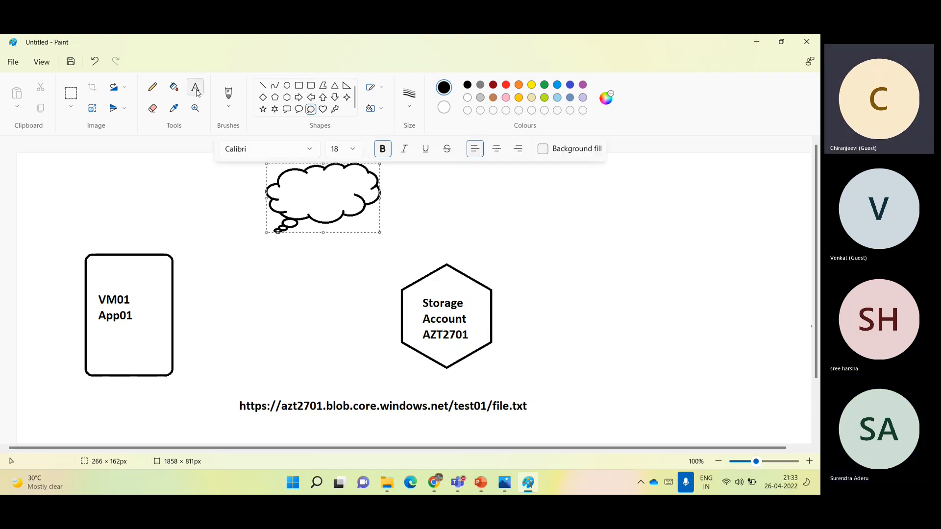
{"action": "left_click", "coordinate": [293, 195]}
{"action": "type", "text": "Inter"}
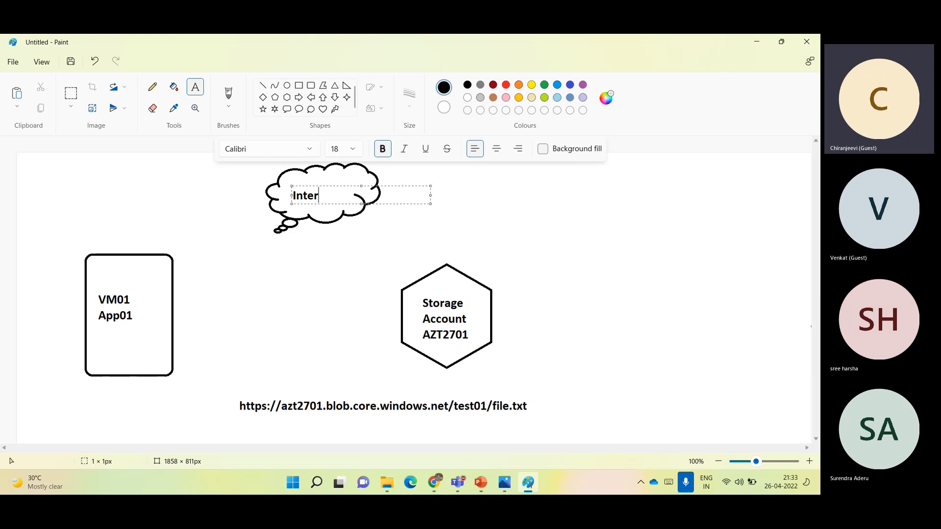
{"action": "type", "text": "net"}
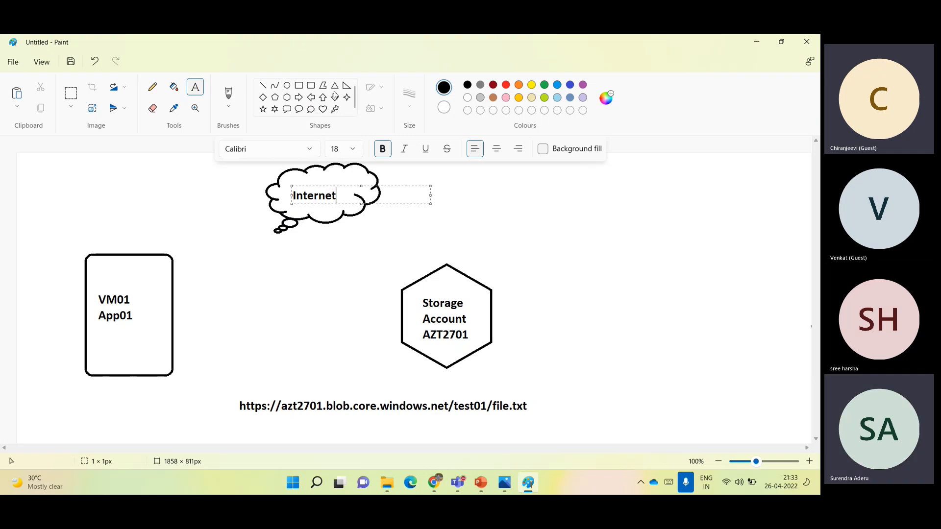
- Connect the VM01 rectangle to the Internet cloud and the cloud to the top of the storage account hexagon with straight lines
{"action": "left_click", "coordinate": [268, 86]}
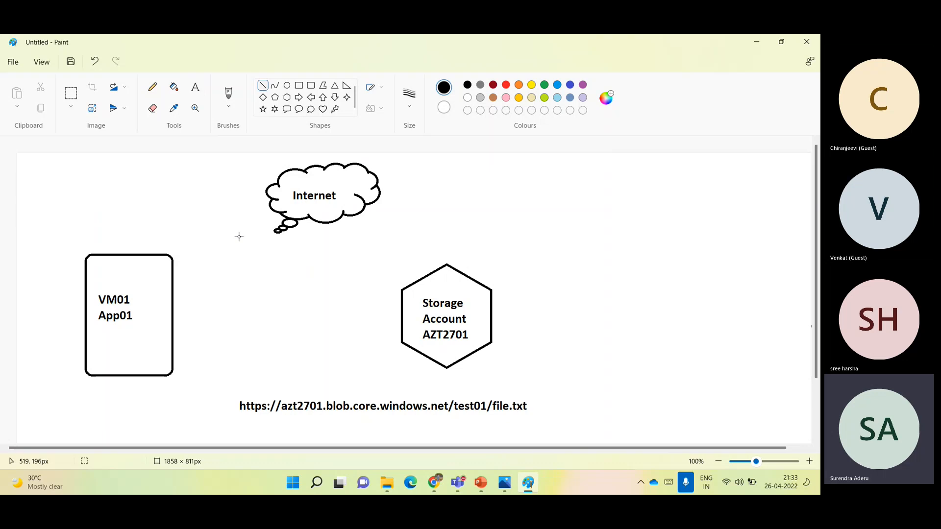
{"action": "left_click_drag", "start_coordinate": [172, 256], "coordinate": [272, 208]}
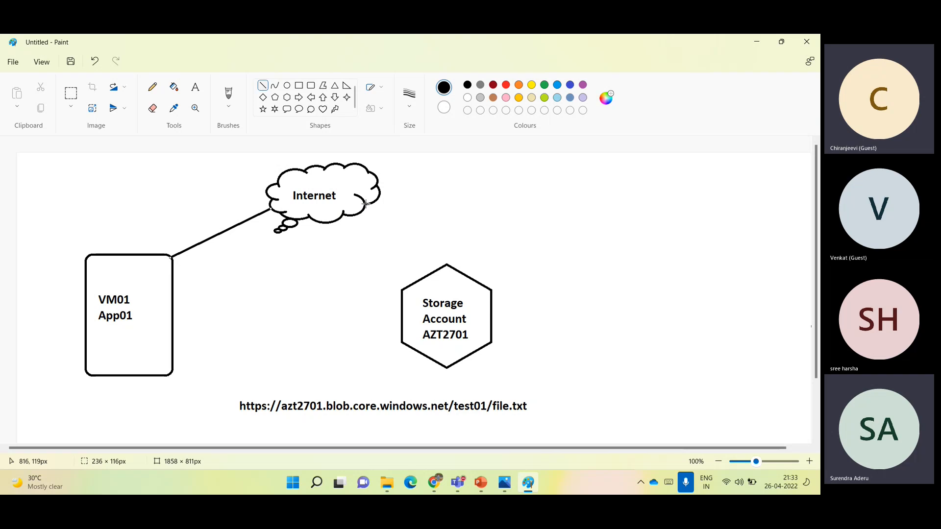
{"action": "mouse_move", "coordinate": [365, 204]}
{"action": "left_mouse_down"}
{"action": "mouse_move", "coordinate": [436, 242]}
{"action": "mouse_move", "coordinate": [445, 265]}
{"action": "left_mouse_up"}
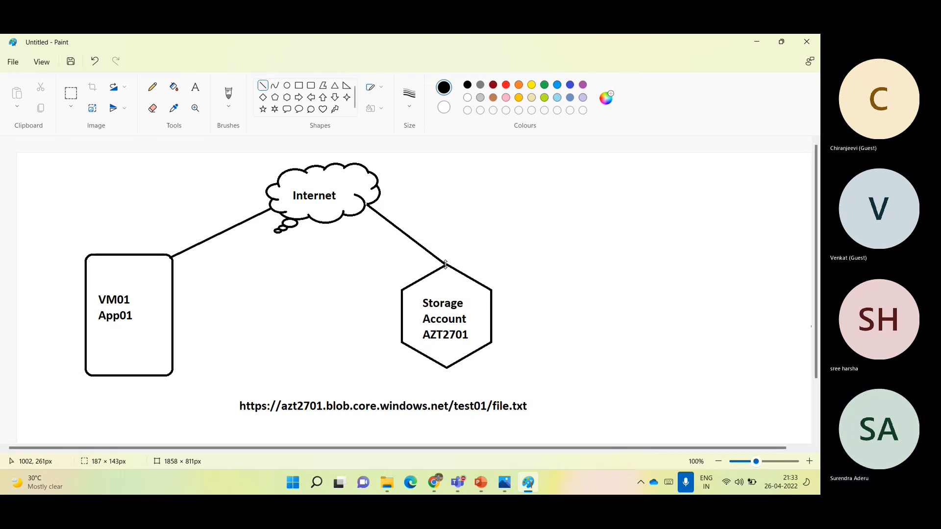
- Draw a blue rectangle about 1123 × 419 px enclosing the VM01 rectangle, the storage account hexagon and the URL
{"action": "left_click", "coordinate": [298, 85]}
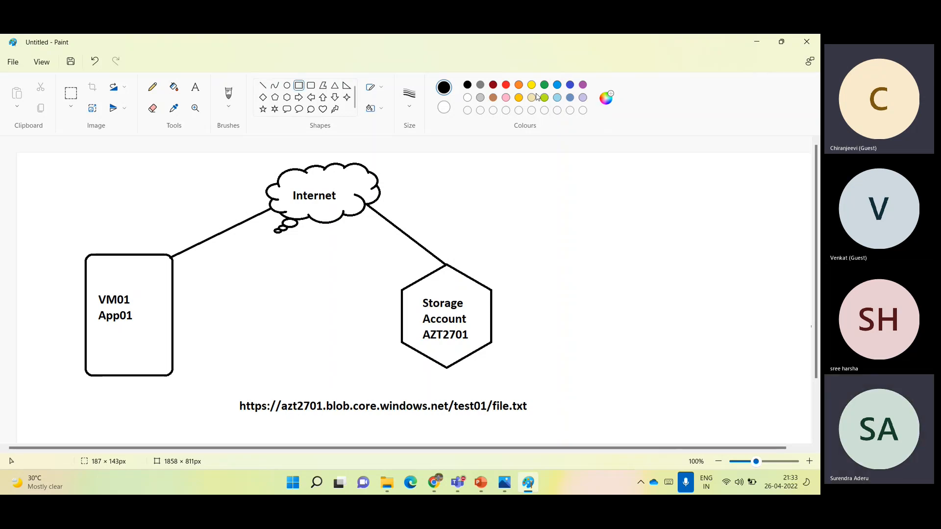
{"action": "left_click", "coordinate": [571, 98]}
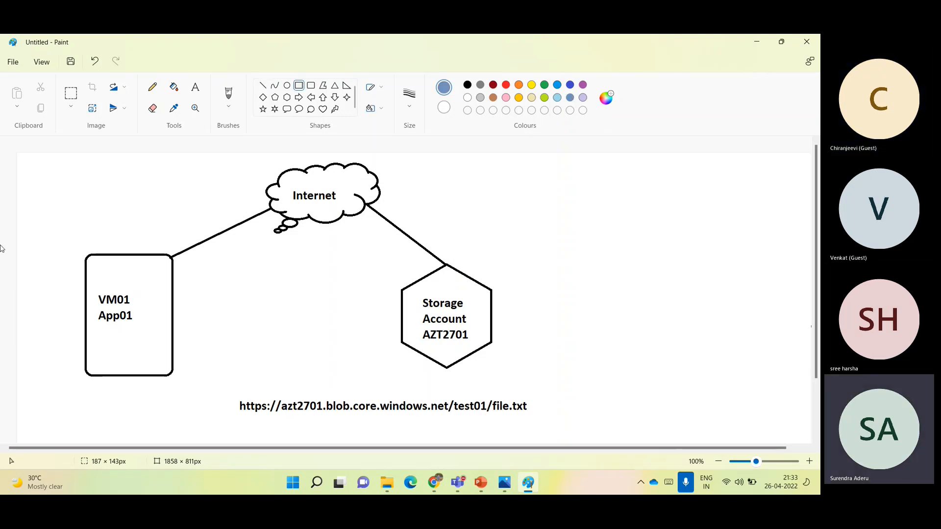
{"action": "left_click_drag", "start_coordinate": [66, 242], "coordinate": [547, 421]}
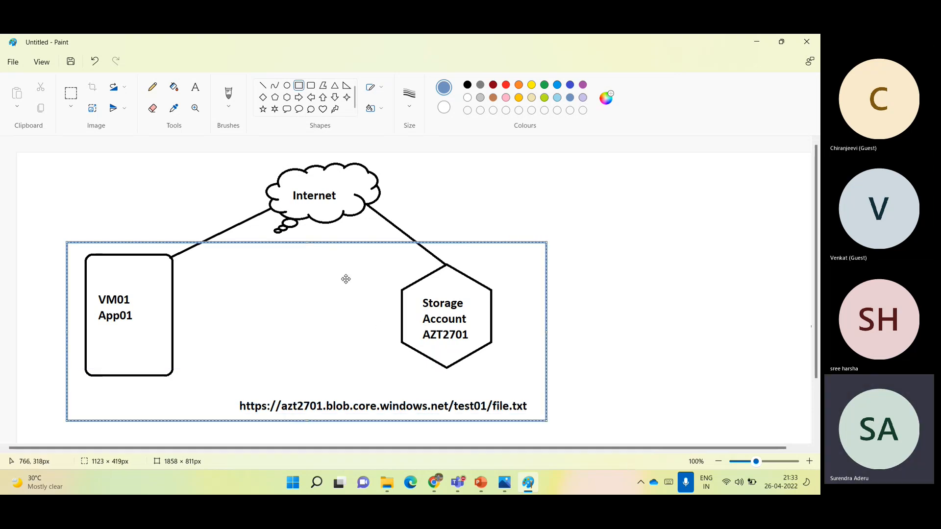
- Add the blue label WEST US2 above the enclosing rectangle's upper edge, just beneath the Internet cloud
{"action": "left_click", "coordinate": [195, 87]}
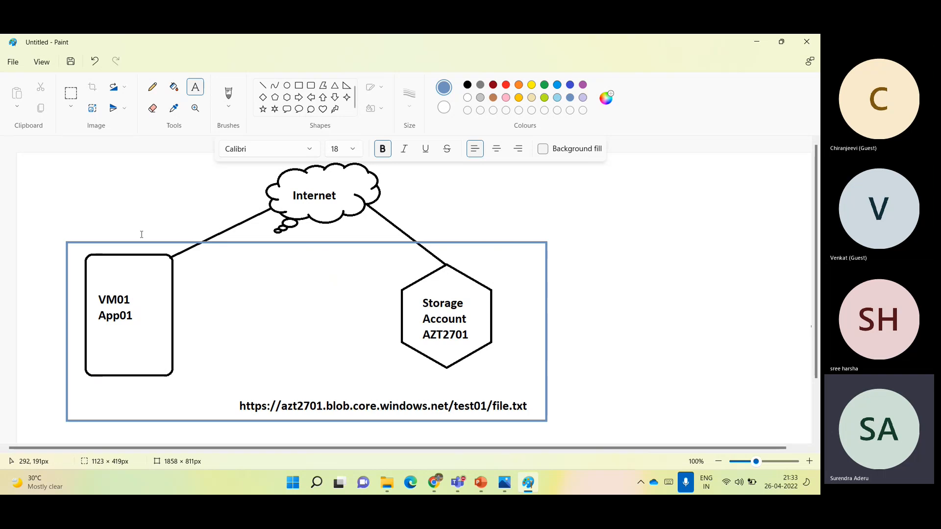
{"action": "left_click", "coordinate": [113, 231]}
{"action": "type", "text": "WEST US2"}
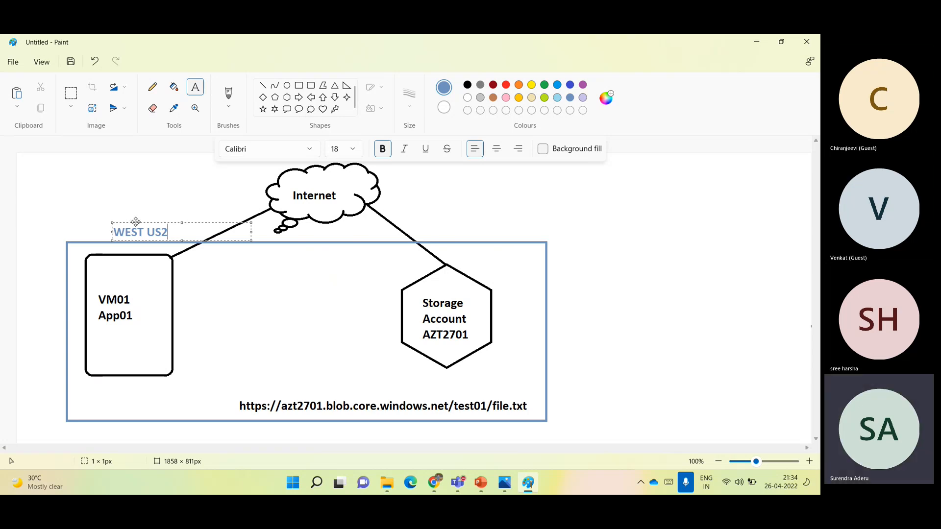
{"action": "left_click_drag", "start_coordinate": [137, 223], "coordinate": [320, 224]}
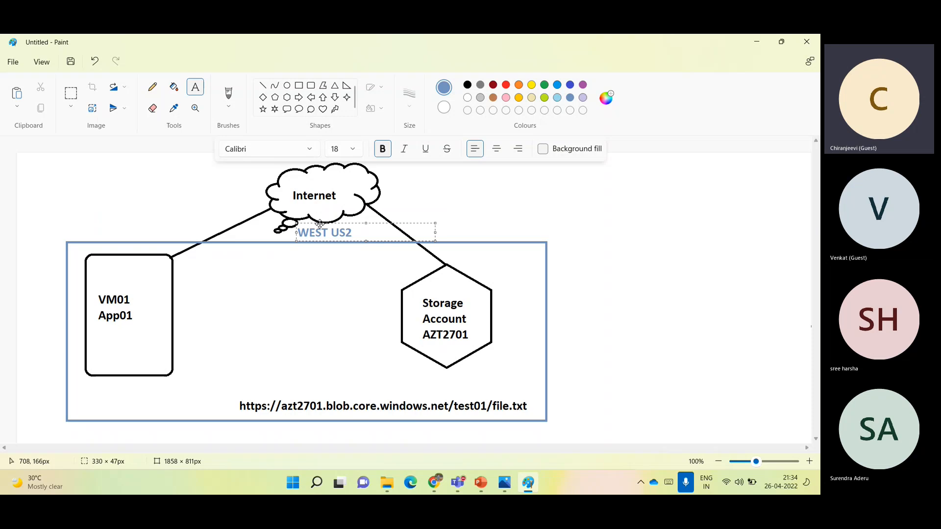
{"action": "left_click", "coordinate": [628, 286]}
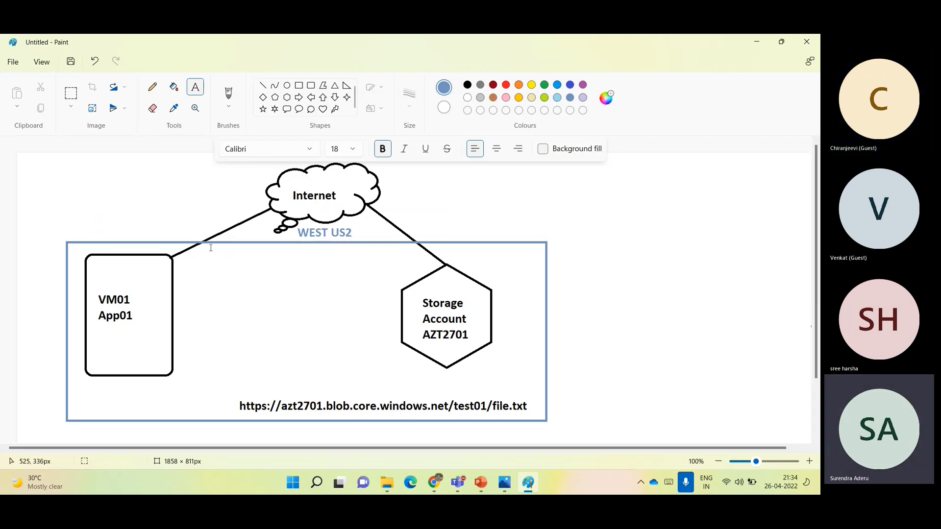
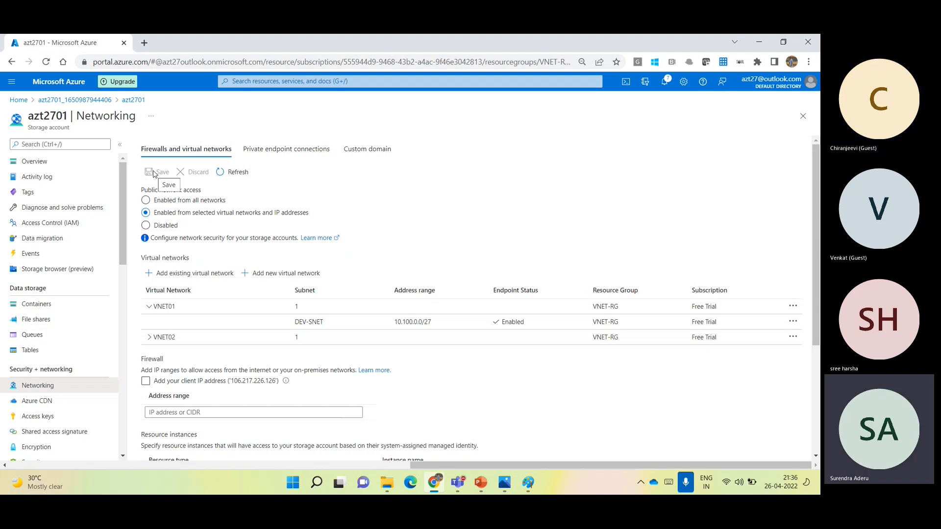
- Show VNET02's allowed subnet, and try to open the test01 container to check access to its blobs
{"action": "left_click", "coordinate": [149, 337]}
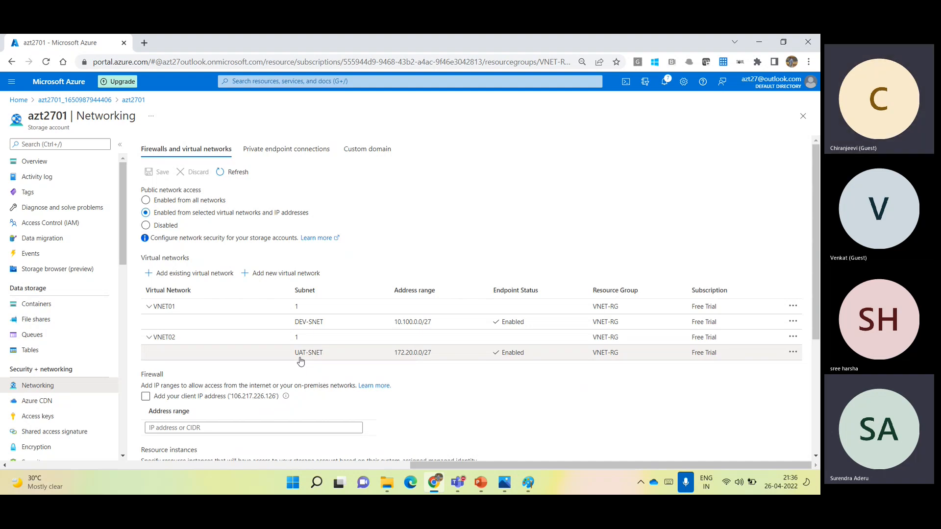
{"action": "left_click", "coordinate": [31, 307]}
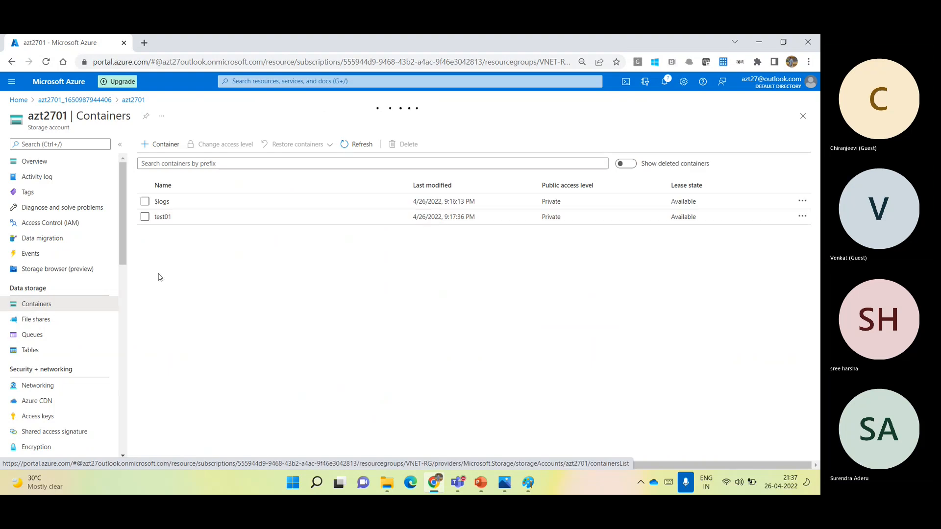
{"action": "left_click", "coordinate": [162, 217]}
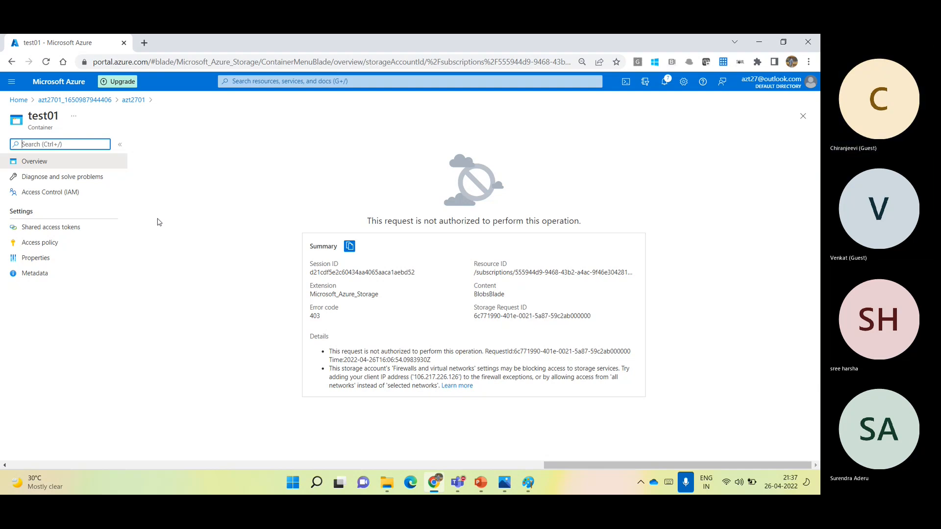
{"action": "left_click", "coordinate": [802, 116]}
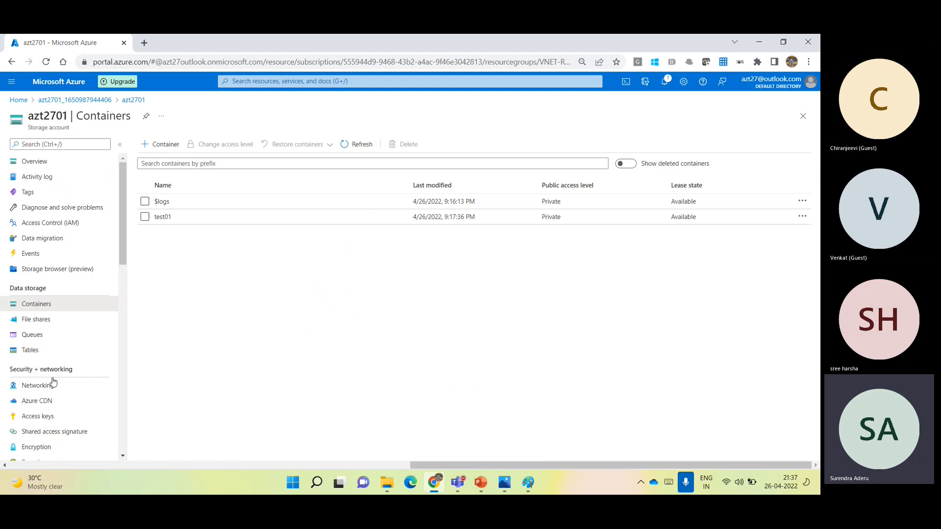
- Show the subnets allowed under VNET01 and VNET02 in the storage account's networking settings
{"action": "left_click", "coordinate": [54, 383]}
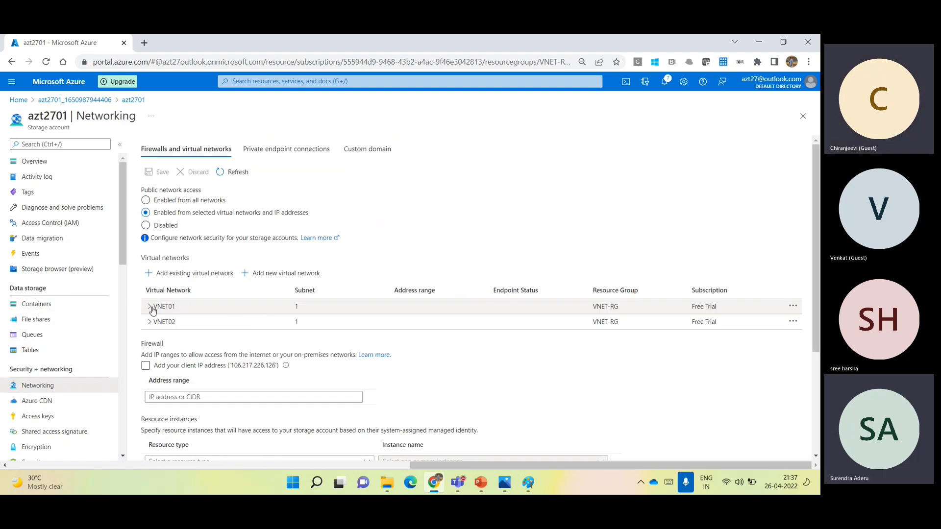
{"action": "left_click", "coordinate": [150, 307]}
{"action": "left_click", "coordinate": [150, 337]}
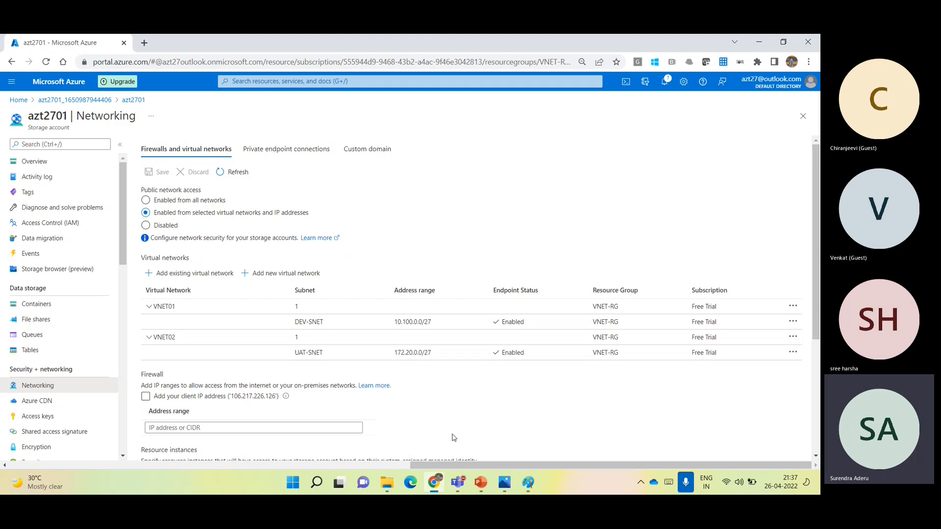
- View the service endpoint diagram in Paint and the Teams meeting window, and return to the Azure portal
{"action": "left_click", "coordinate": [528, 482]}
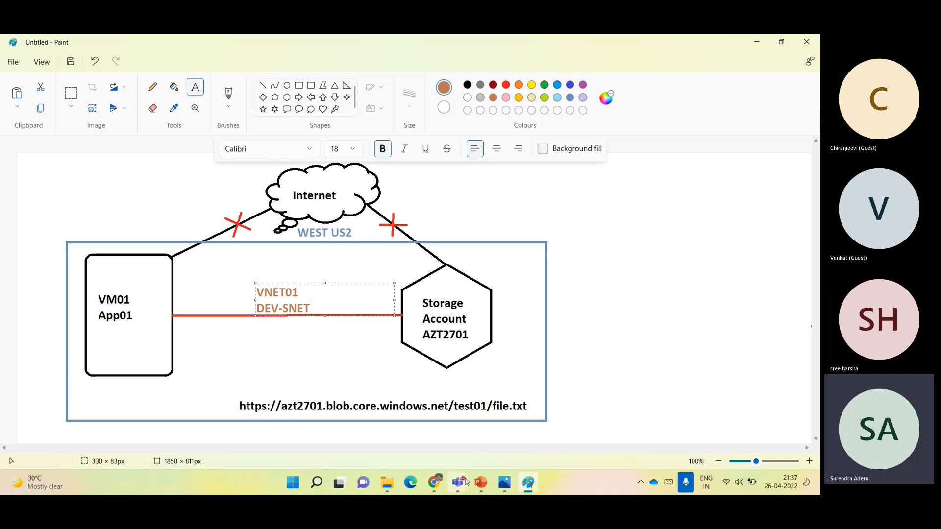
{"action": "mouse_move", "coordinate": [466, 482]}
{"action": "left_click", "coordinate": [493, 389]}
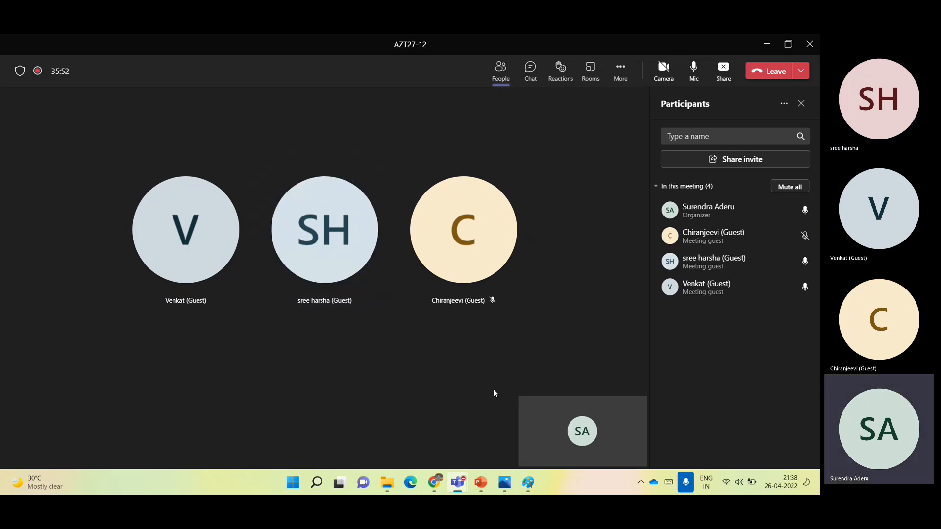
{"action": "left_click", "coordinate": [768, 40]}
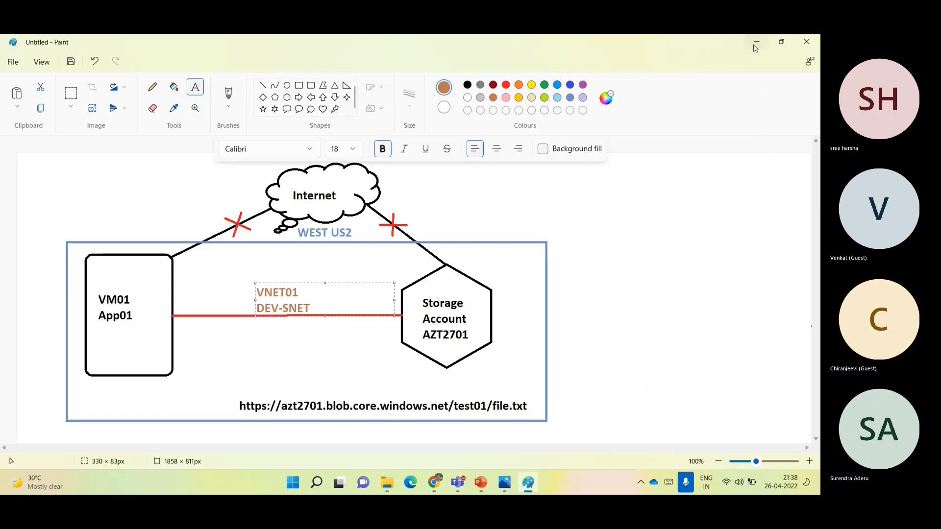
{"action": "left_click", "coordinate": [756, 42]}
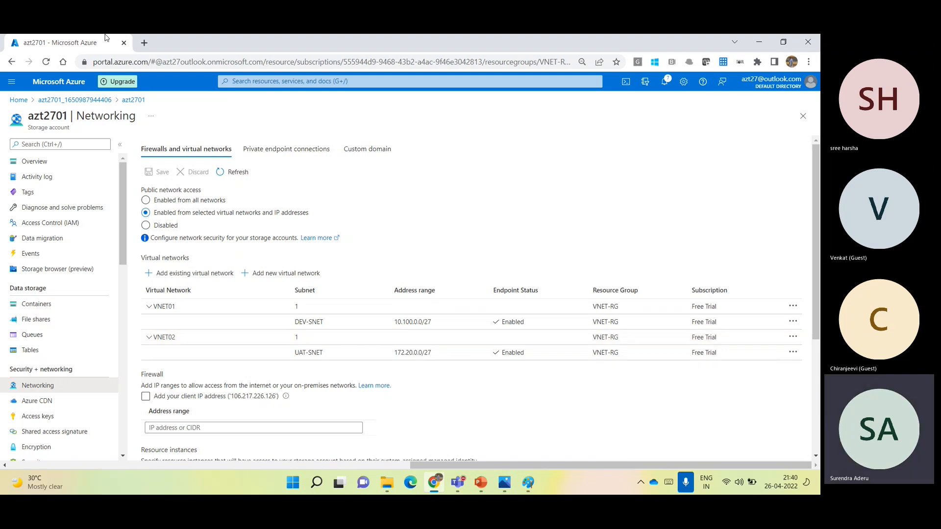
- Search the web for "what is my IP" in a new tab, and copy the public IPv4 address from whatismyipaddress.com
{"action": "left_click", "coordinate": [144, 43]}
{"action": "type", "text": "what"}
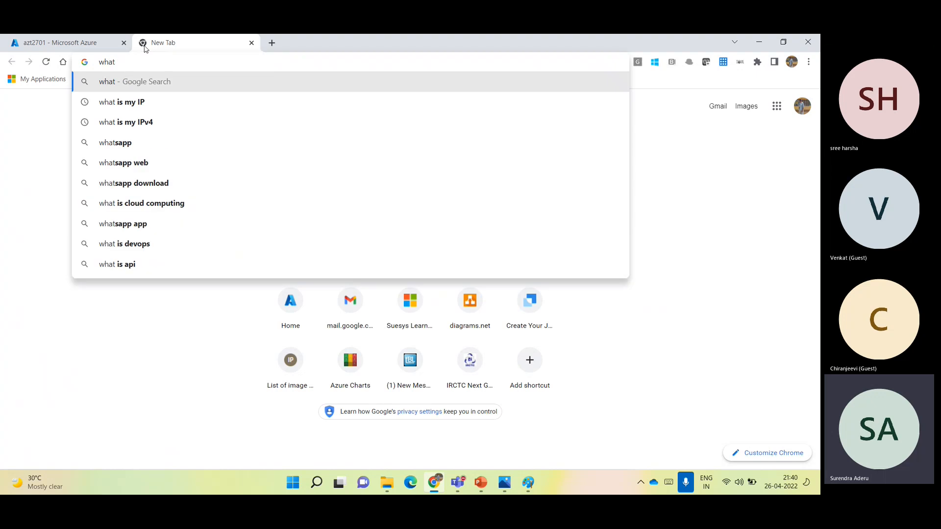
{"action": "key", "text": "Down"}
{"action": "key", "text": "Return"}
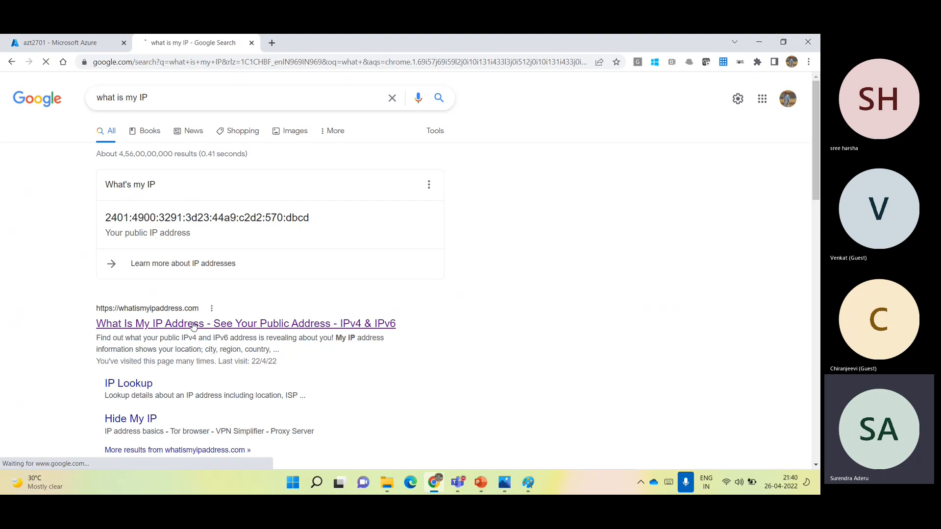
{"action": "left_click", "coordinate": [194, 324]}
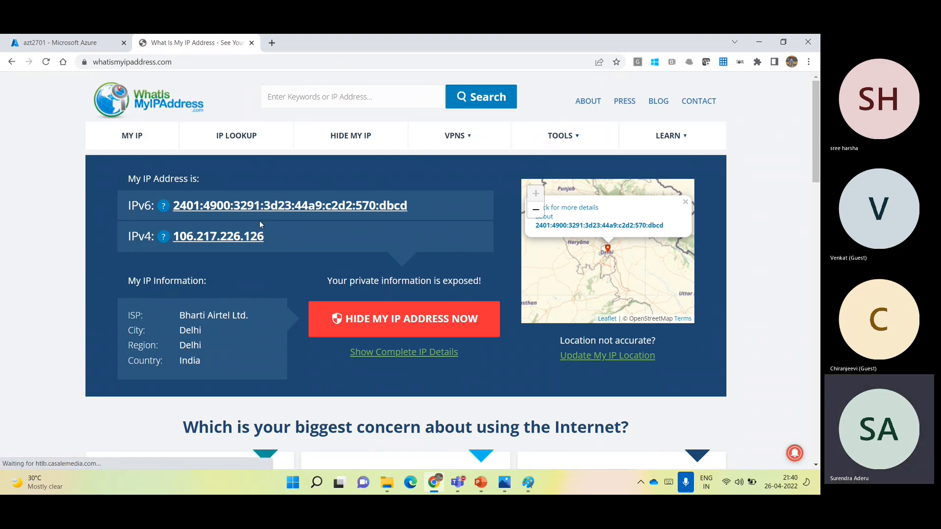
{"action": "left_click_drag", "start_coordinate": [268, 237], "coordinate": [176, 284]}
{"action": "key", "text": "ctrl+c"}
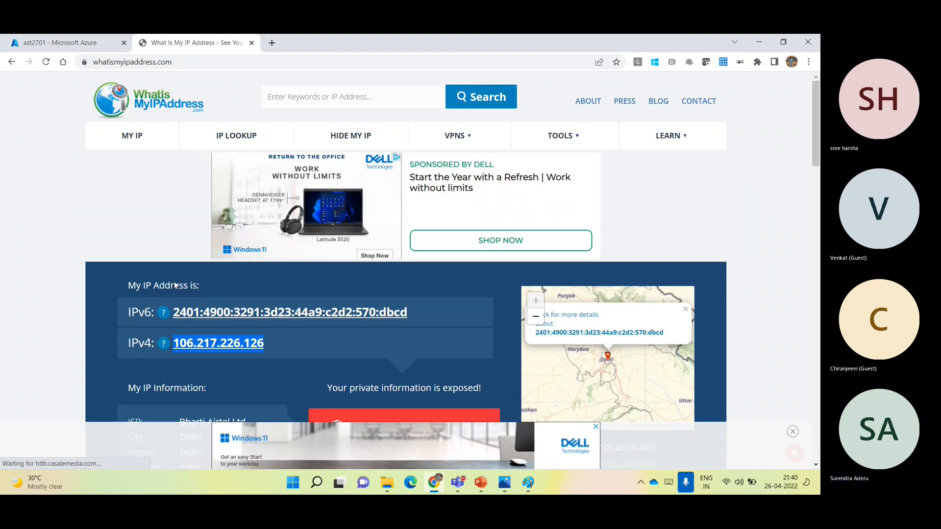
- Add 106.217.226.126 to the firewall address range of storage account azt2701 and save the networking settings
{"action": "left_click", "coordinate": [71, 41]}
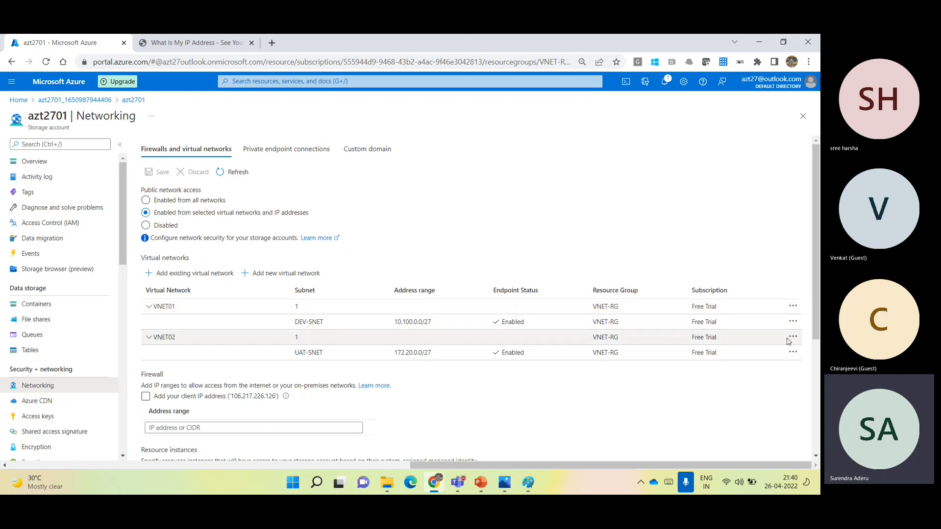
{"action": "left_click_drag", "start_coordinate": [817, 306], "coordinate": [819, 317]}
{"action": "left_click", "coordinate": [229, 409]}
{"action": "key", "text": "ctrl+v"}
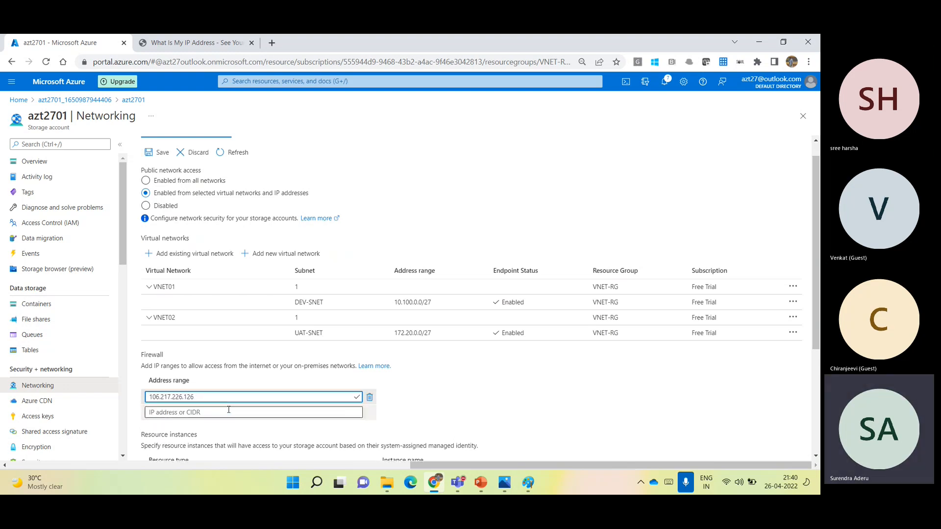
{"action": "left_click", "coordinate": [453, 407]}
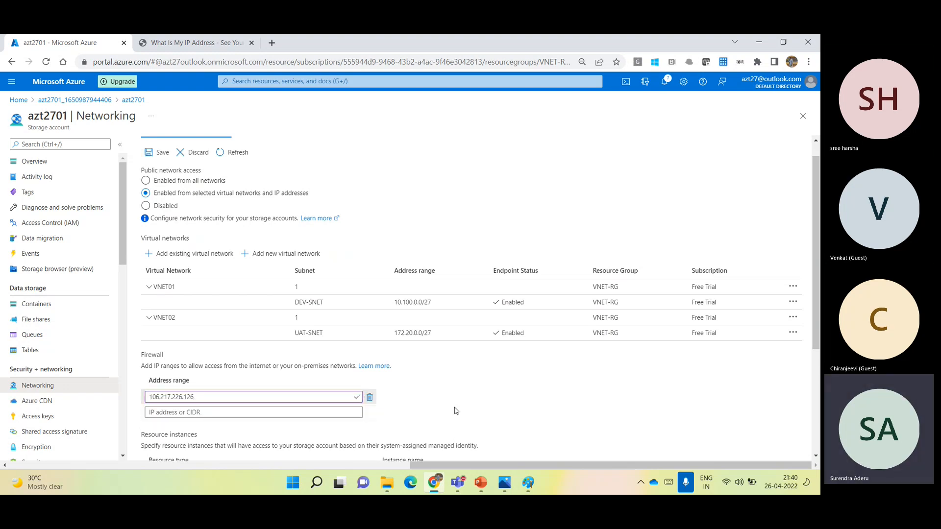
{"action": "left_click", "coordinate": [148, 149]}
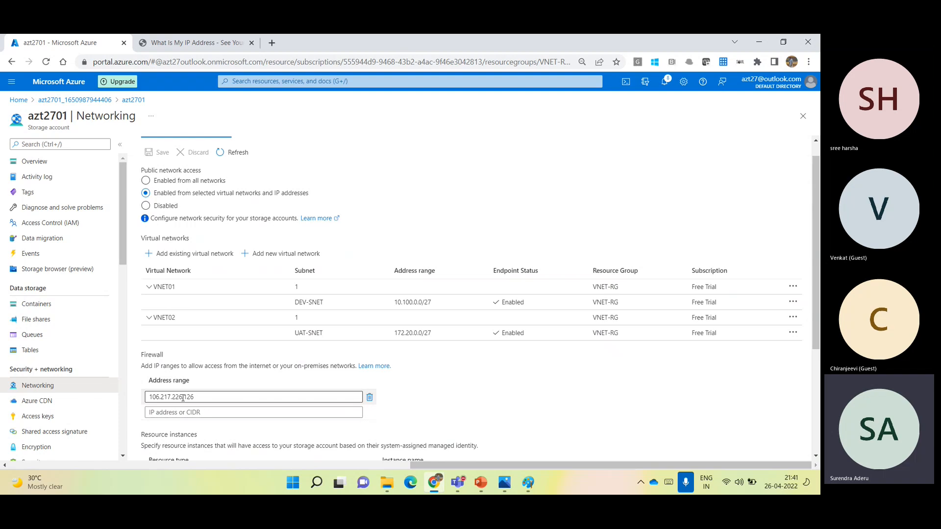
- Open the test01 container of the storage account to check access from the allowed IP address
{"action": "left_click", "coordinate": [37, 304]}
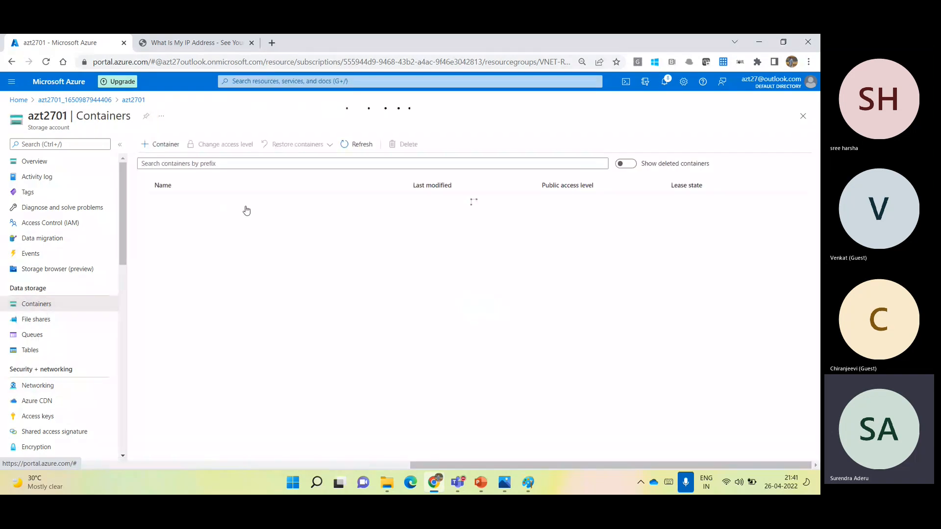
{"action": "left_click", "coordinate": [169, 215]}
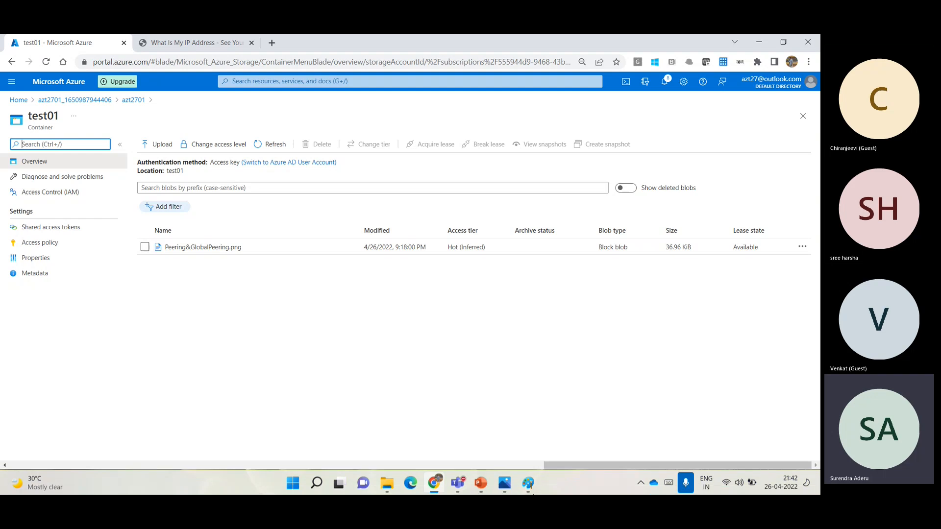
- Save the Paint diagram as a PNG file named ServiceEndpint in the suggested folder, and return to the test01 container in the Azure portal
{"action": "left_click", "coordinate": [528, 484]}
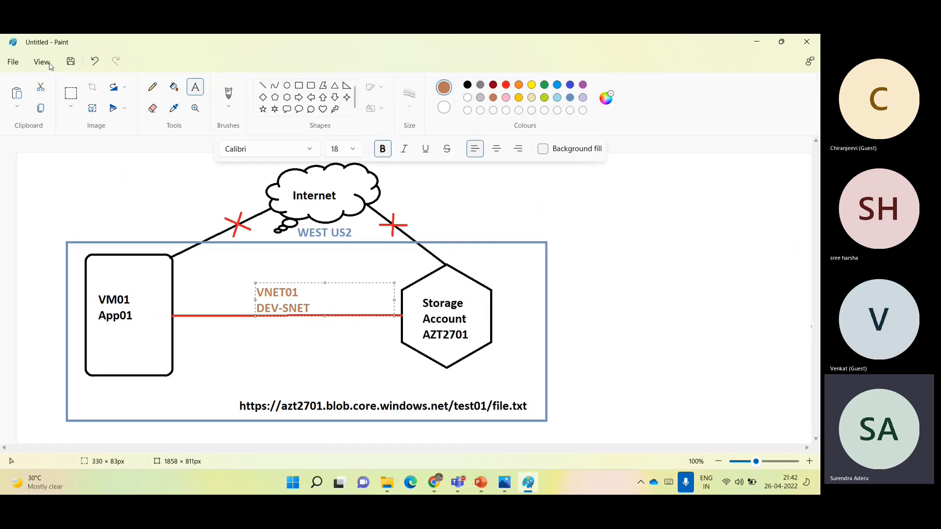
{"action": "left_click", "coordinate": [13, 61]}
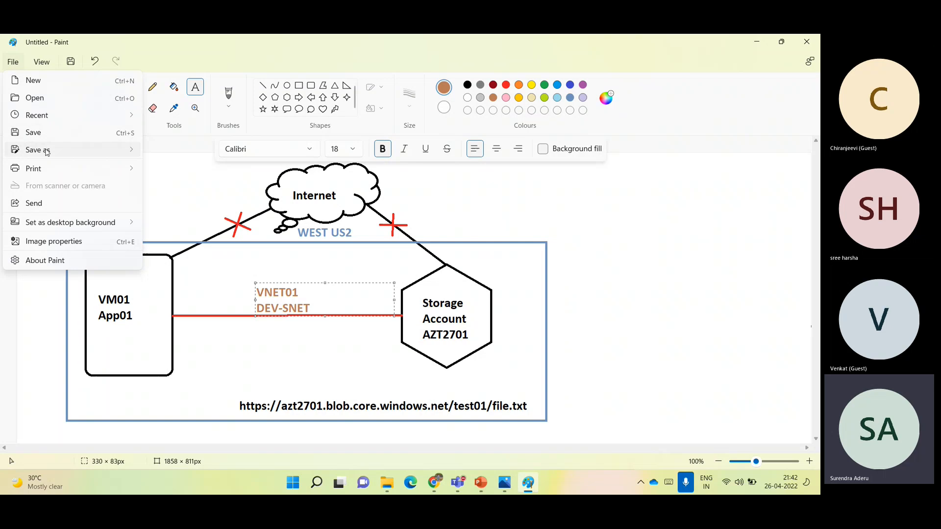
{"action": "mouse_move", "coordinate": [46, 153]}
{"action": "left_click", "coordinate": [162, 155]}
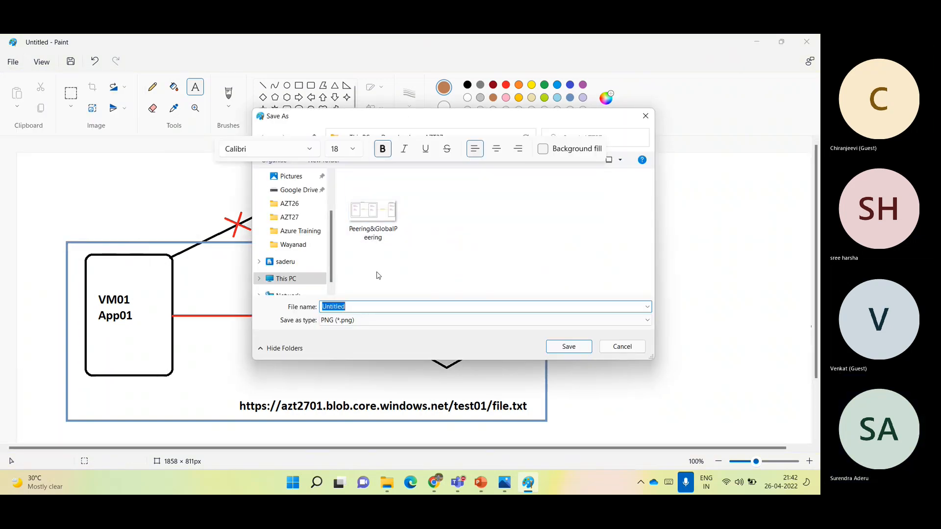
{"action": "type", "text": "ServiceEndpint"}
{"action": "left_click", "coordinate": [558, 346]}
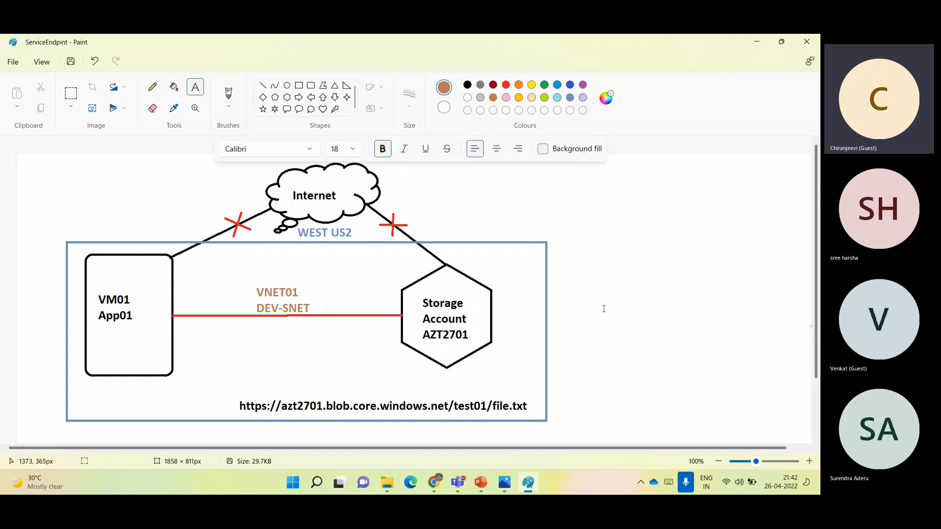
{"action": "left_click", "coordinate": [755, 42]}
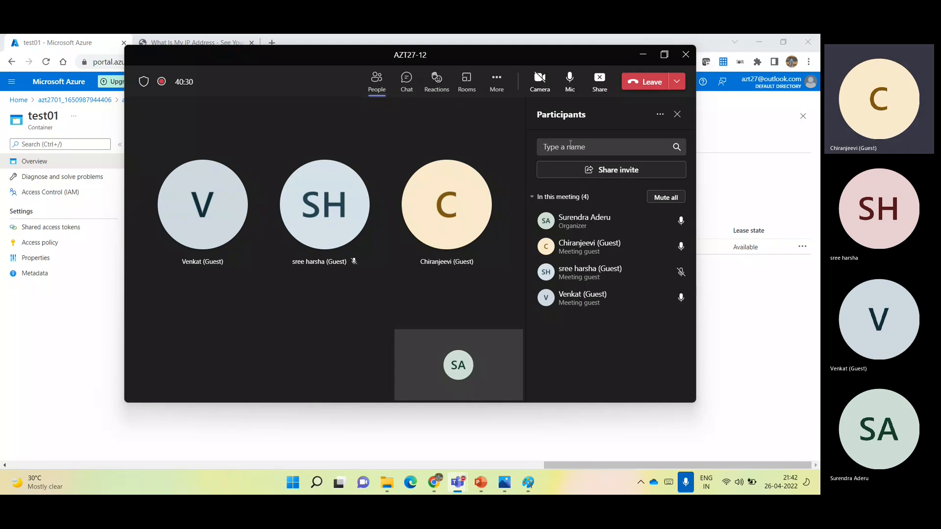
{"action": "left_click", "coordinate": [643, 53]}
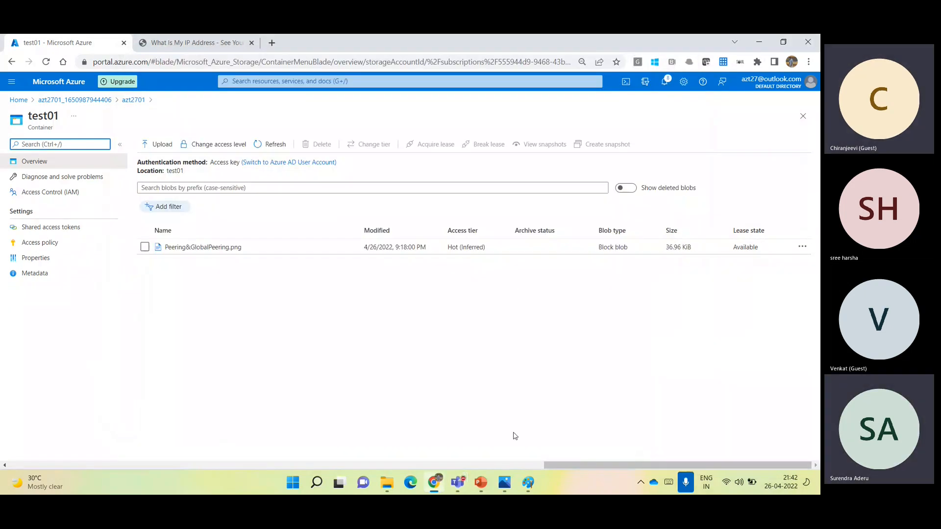
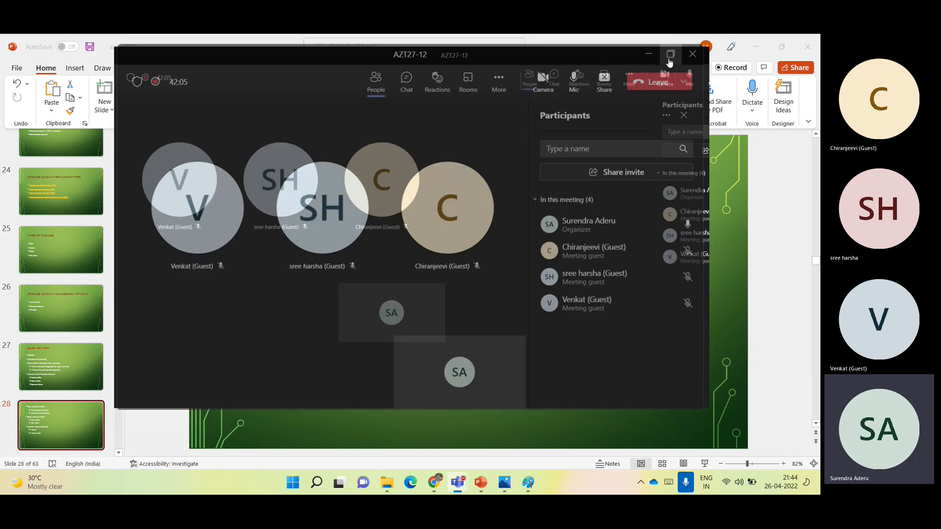
- Put the Teams meeting window away and switch to Chrome to open the Azure portal home page
{"action": "mouse_move", "coordinate": [669, 63]}
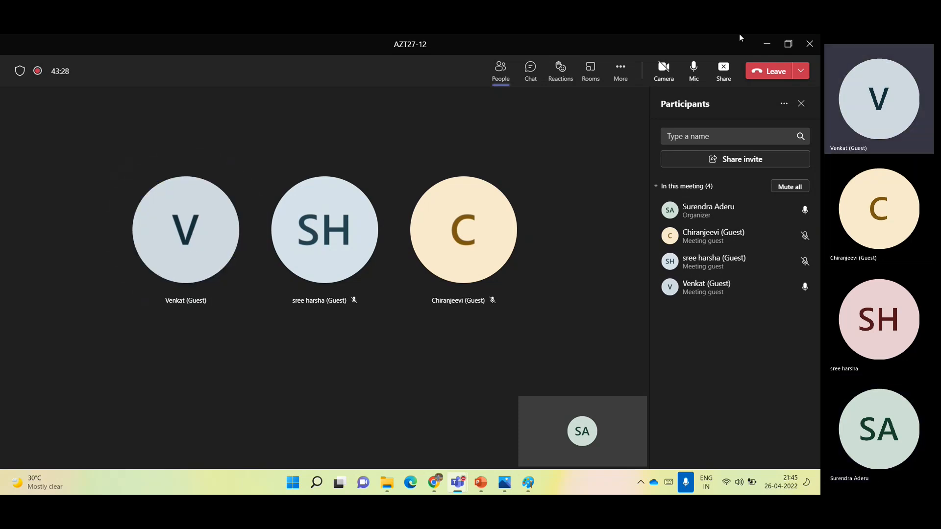
{"action": "left_click", "coordinate": [768, 45]}
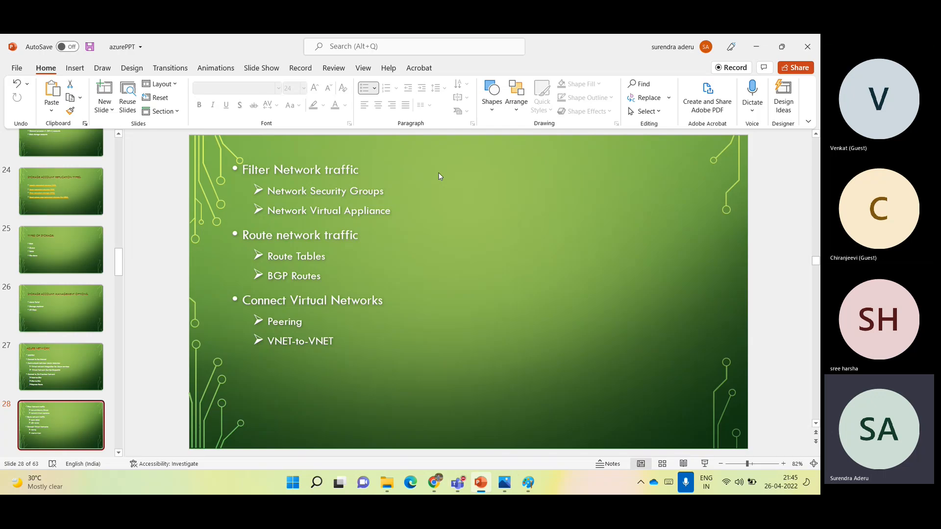
{"action": "left_click", "coordinate": [437, 484]}
{"action": "left_click", "coordinate": [58, 89]}
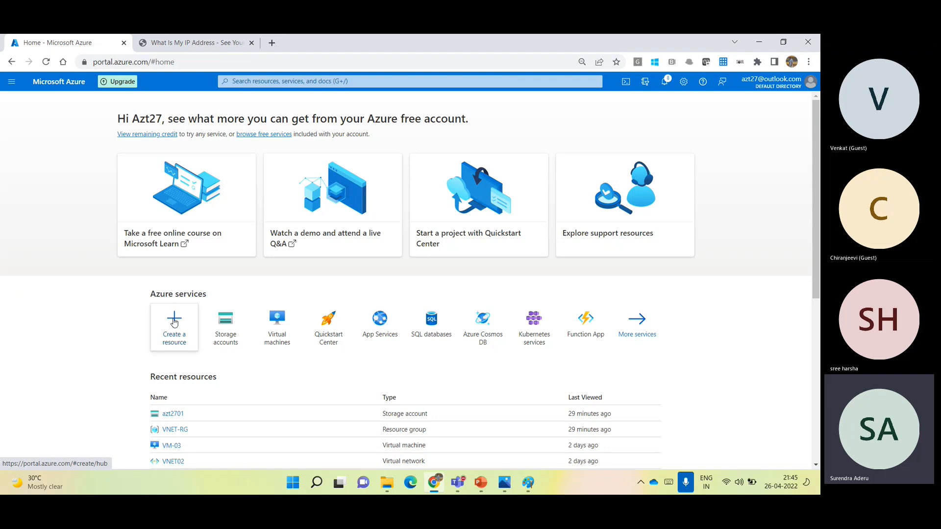
- Search the marketplace for "network security group" and start creating the Microsoft Network security group resource
{"action": "left_click", "coordinate": [174, 322]}
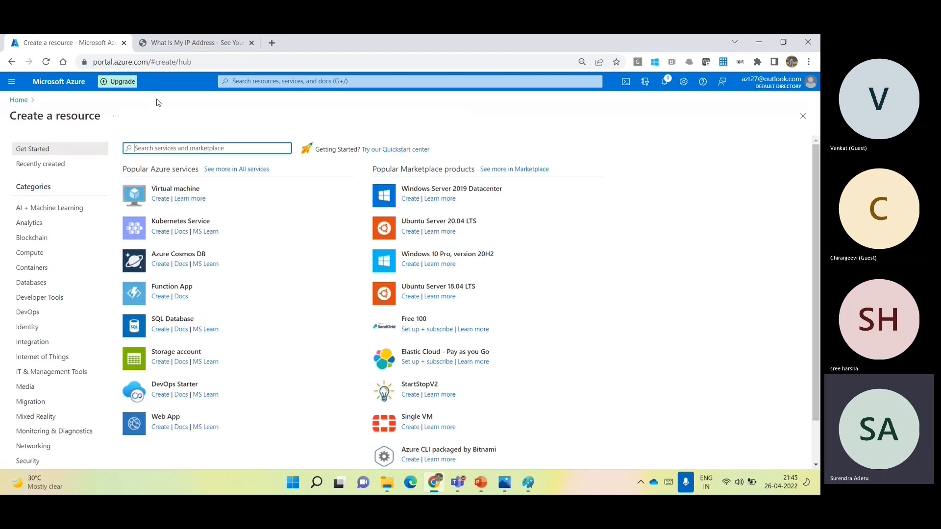
{"action": "type", "text": "network se"}
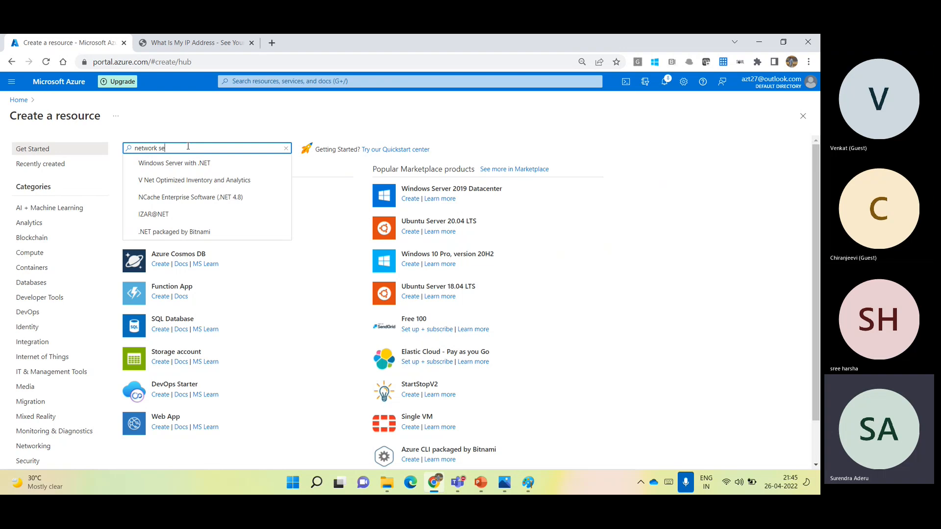
{"action": "type", "text": "curity group"}
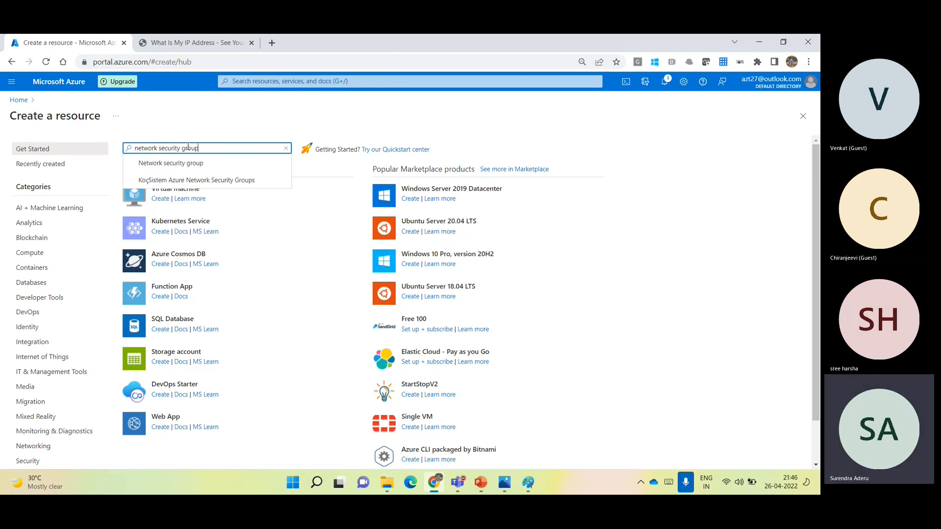
{"action": "left_click", "coordinate": [184, 162]}
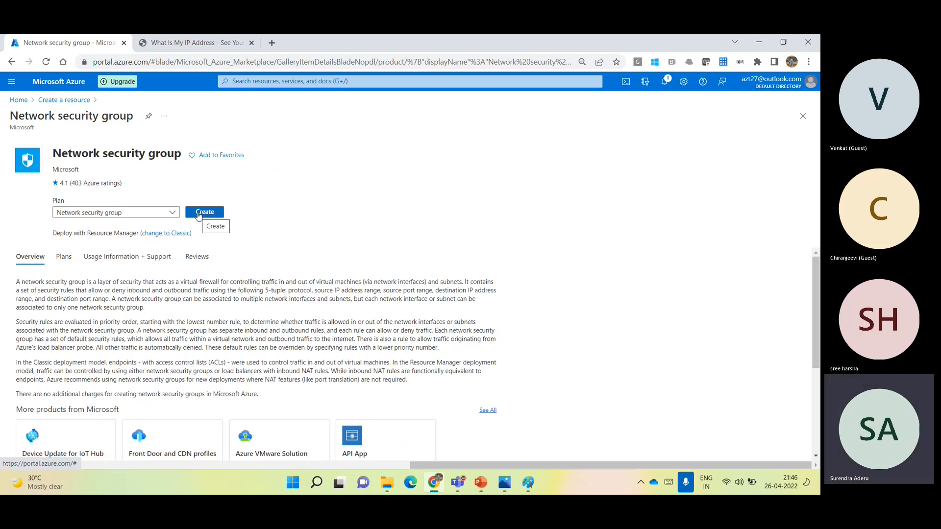
{"action": "left_click", "coordinate": [199, 215]}
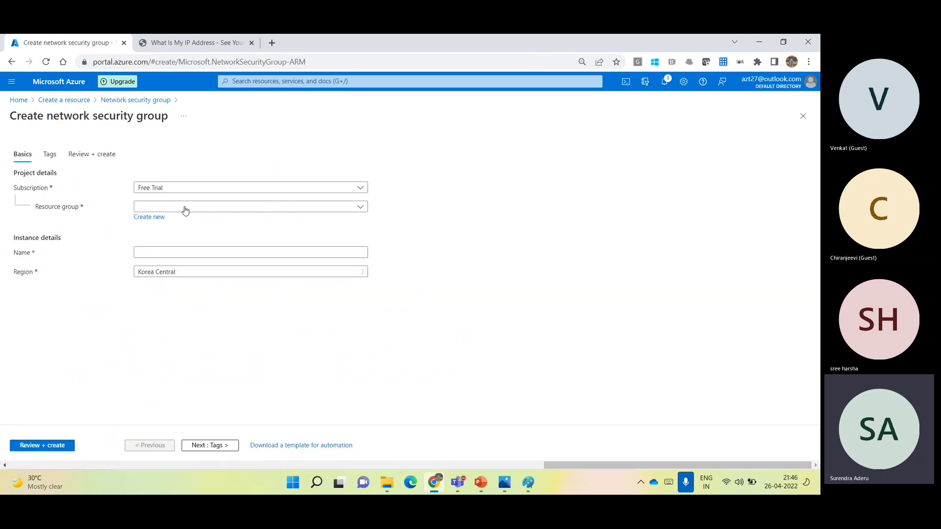
- Create a new resource group named NSG-RG for the network security group
{"action": "left_click", "coordinate": [158, 219]}
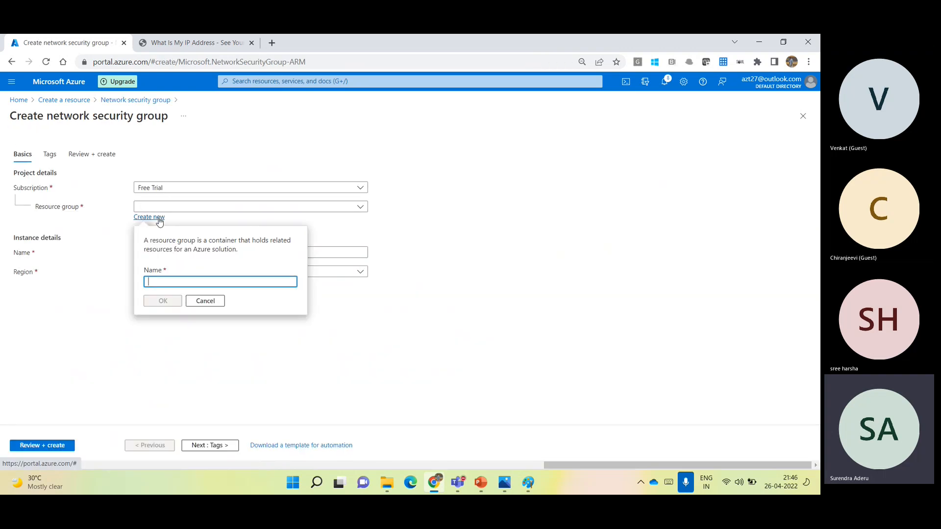
{"action": "type", "text": "NSG"}
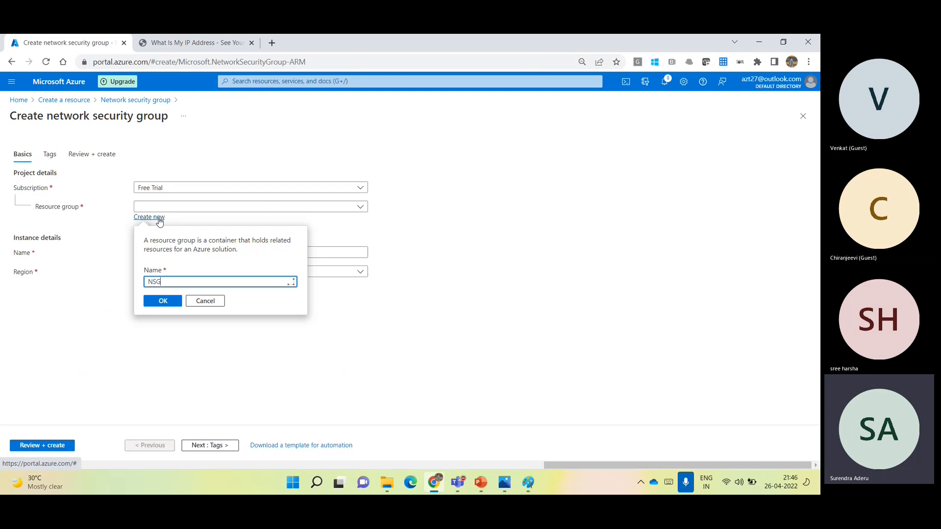
{"action": "type", "text": "-RG"}
{"action": "left_click", "coordinate": [163, 300]}
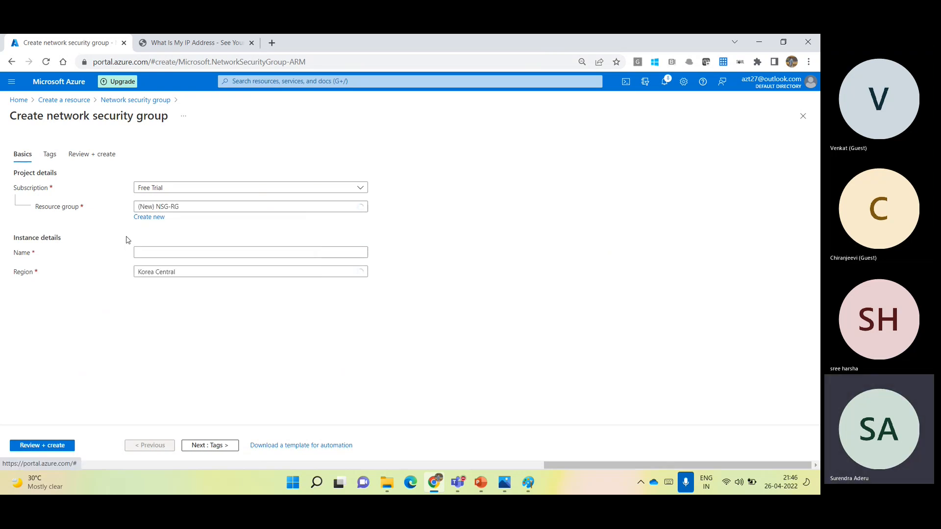
- Name the network security group NSG01 and set its region to West US 2
{"action": "left_click", "coordinate": [170, 254]}
{"action": "type", "text": "NSG01"}
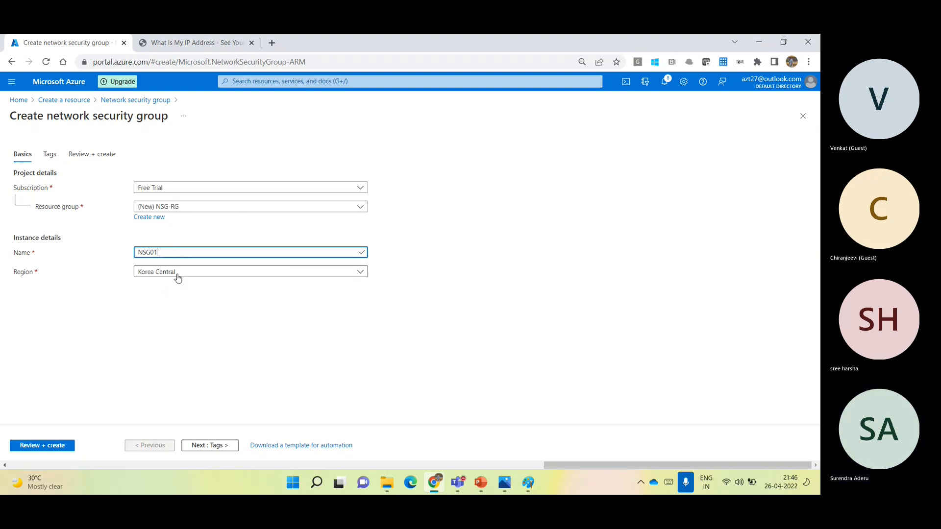
{"action": "left_click", "coordinate": [178, 274]}
{"action": "type", "text": "we"}
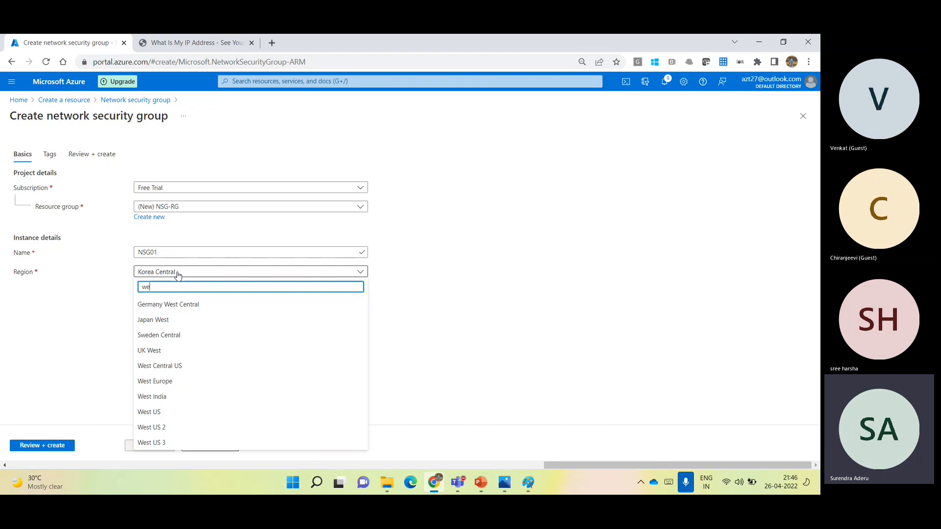
{"action": "type", "text": "st us"}
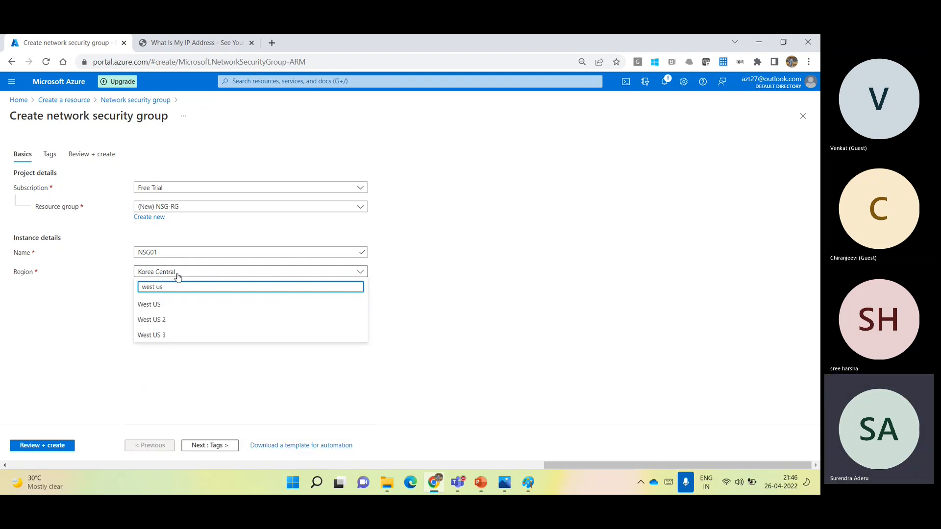
{"action": "left_click", "coordinate": [175, 320]}
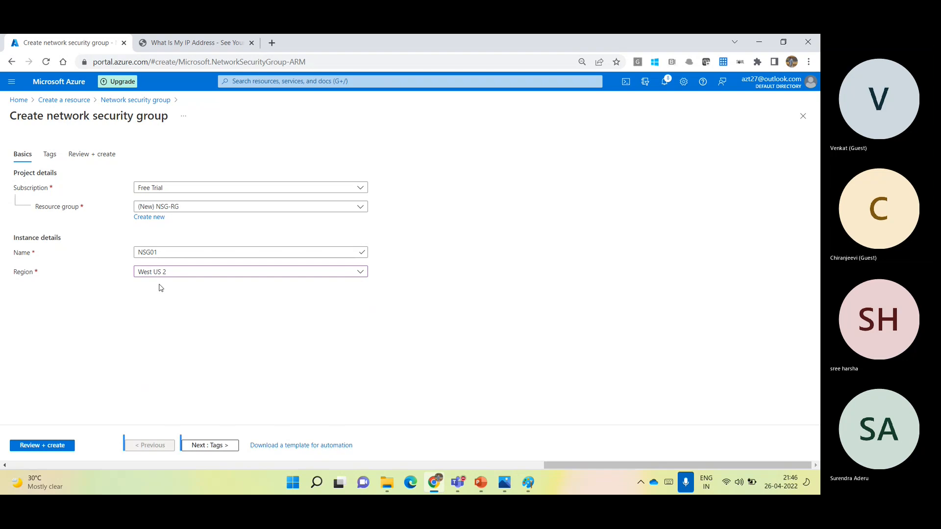
- Proceed without adding tags, review the network security group configuration, and create it
{"action": "left_click", "coordinate": [221, 447]}
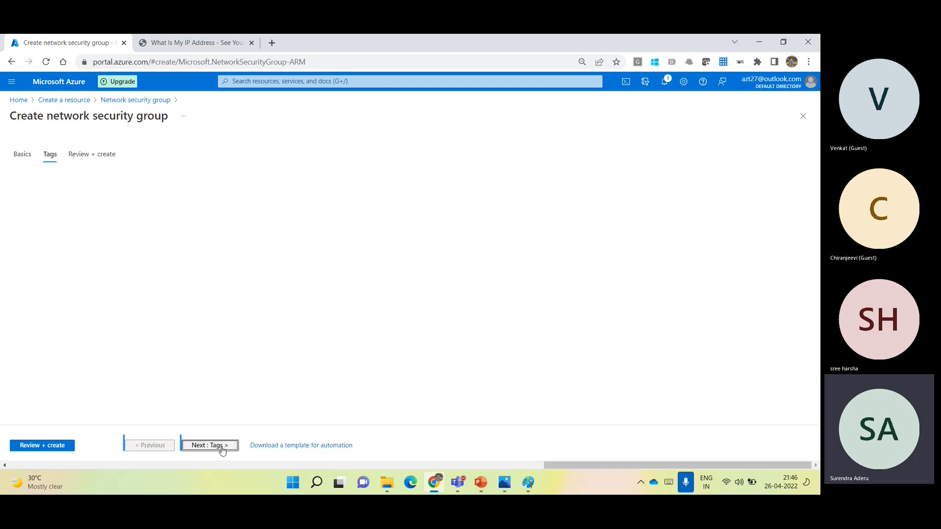
{"action": "left_click", "coordinate": [218, 447]}
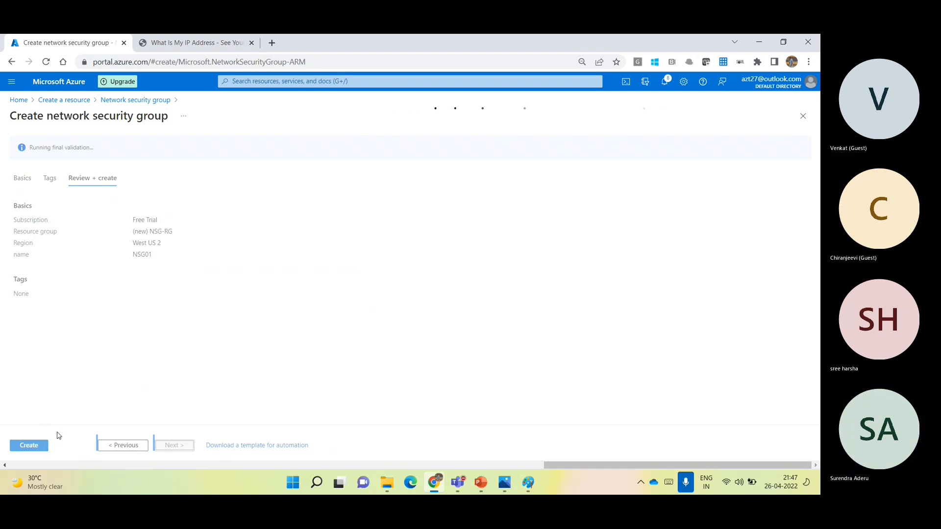
{"action": "left_click", "coordinate": [35, 451]}
- Load the Azure portal in the whatismyipaddress.com tab and sign in with the already signed-in training account
{"action": "left_click", "coordinate": [184, 38]}
{"action": "left_click", "coordinate": [200, 60]}
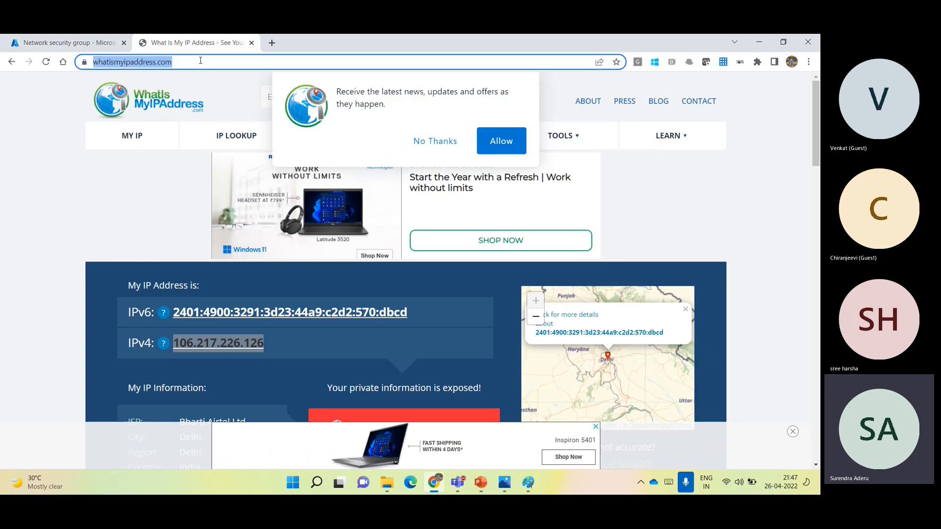
{"action": "type", "text": "port"}
{"action": "key", "text": "Return"}
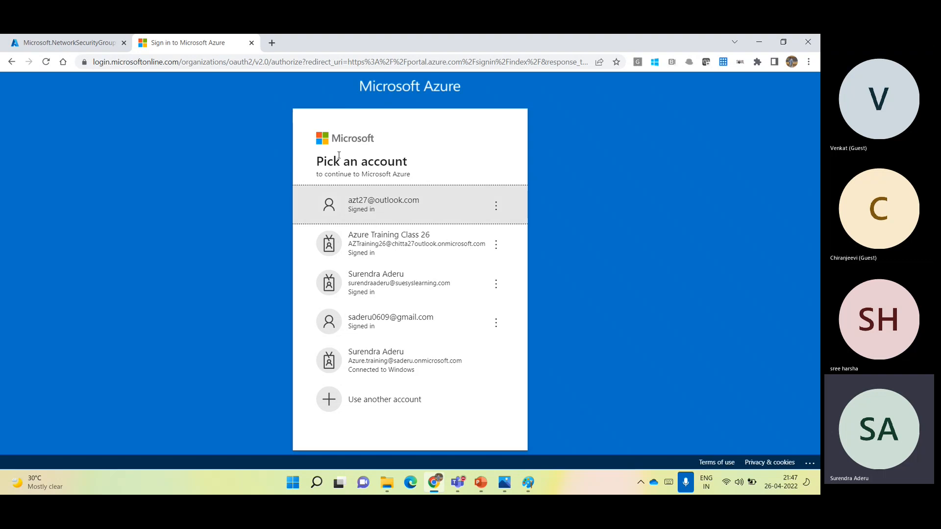
{"action": "left_click", "coordinate": [387, 205]}
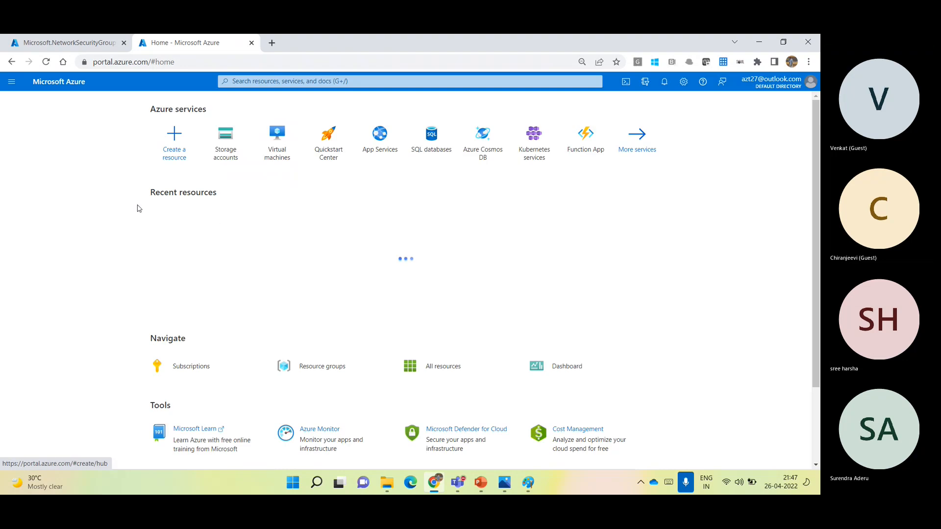
- Open the virtual machine creation form for Windows Server 2019 Datacenter and examine its NIC network security group setting under Networking
{"action": "left_click", "coordinate": [187, 325]}
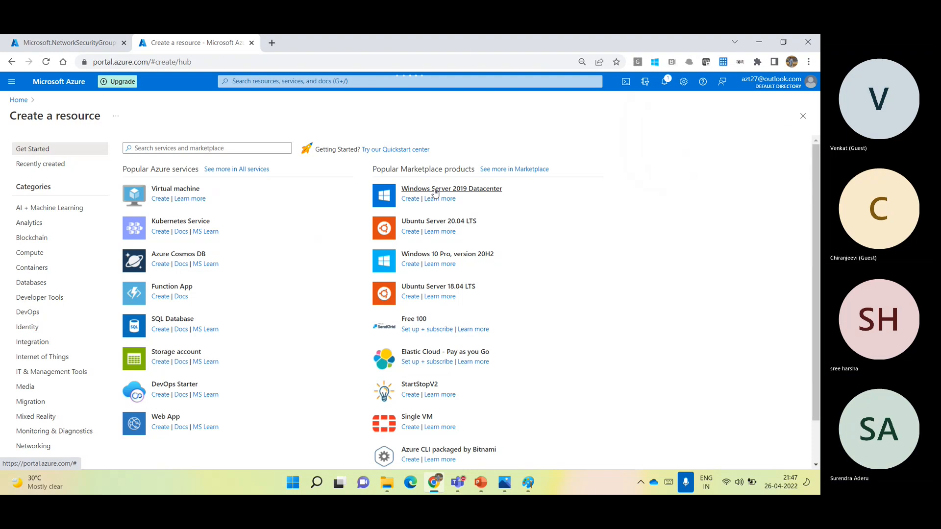
{"action": "left_click", "coordinate": [434, 192]}
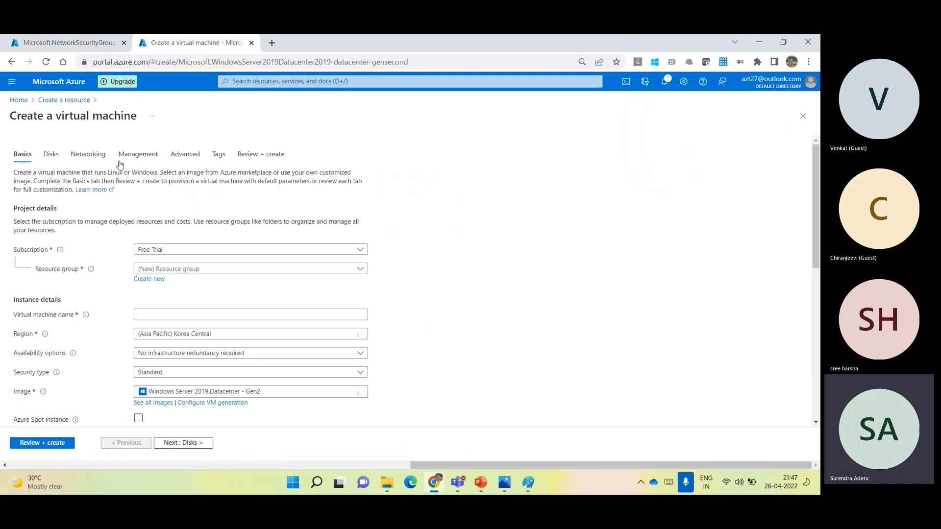
{"action": "left_click", "coordinate": [92, 155]}
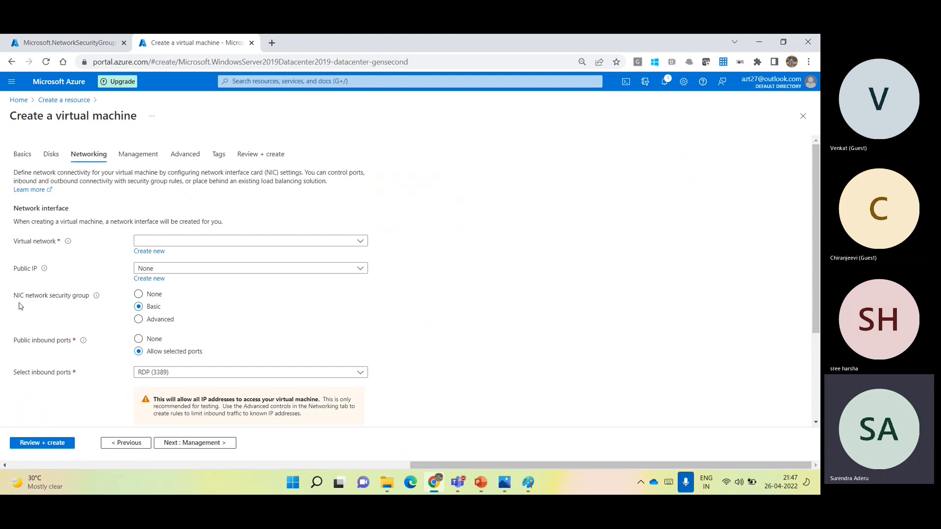
{"action": "left_click_drag", "start_coordinate": [14, 299], "coordinate": [88, 300]}
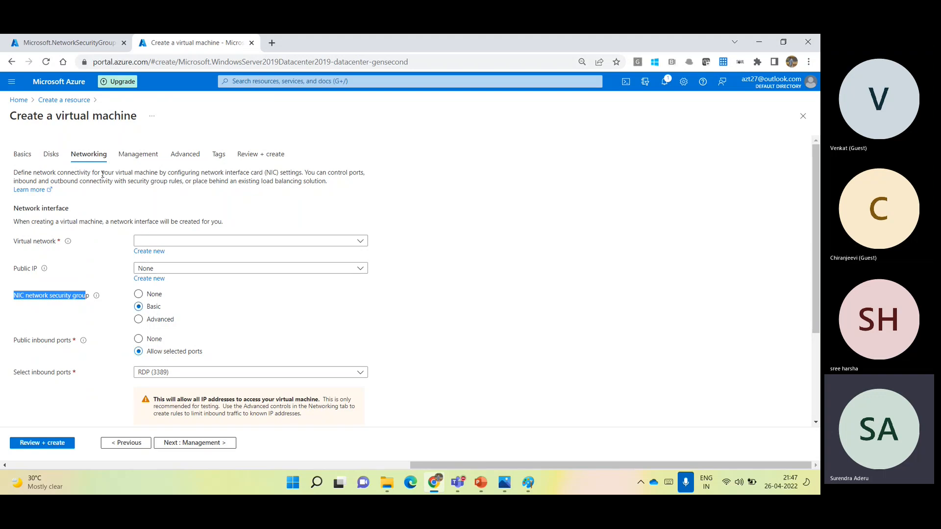
- Open the deployed network security group NSG01 and examine its inbound and outbound security rules
{"action": "left_click", "coordinate": [77, 42]}
{"action": "left_click", "coordinate": [191, 283]}
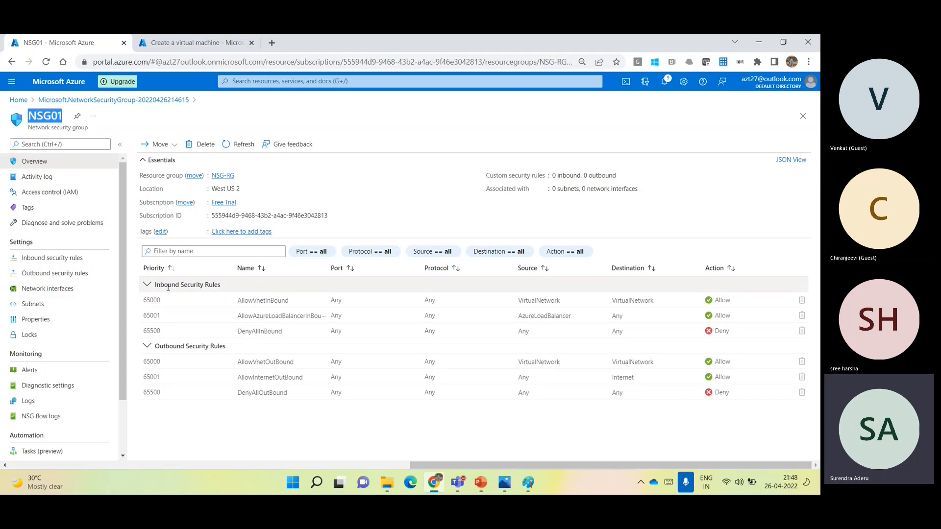
{"action": "left_click_drag", "start_coordinate": [165, 286], "coordinate": [221, 286]}
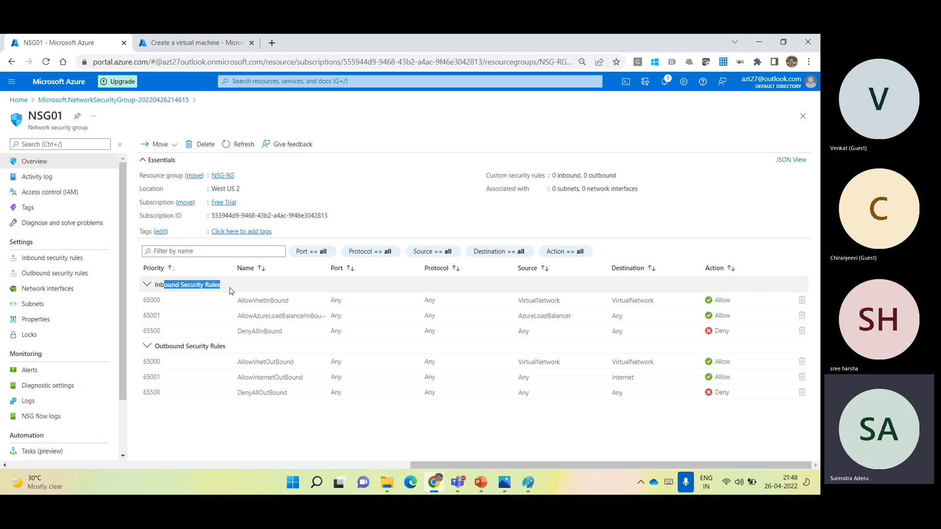
{"action": "left_click_drag", "start_coordinate": [154, 346], "coordinate": [226, 347]}
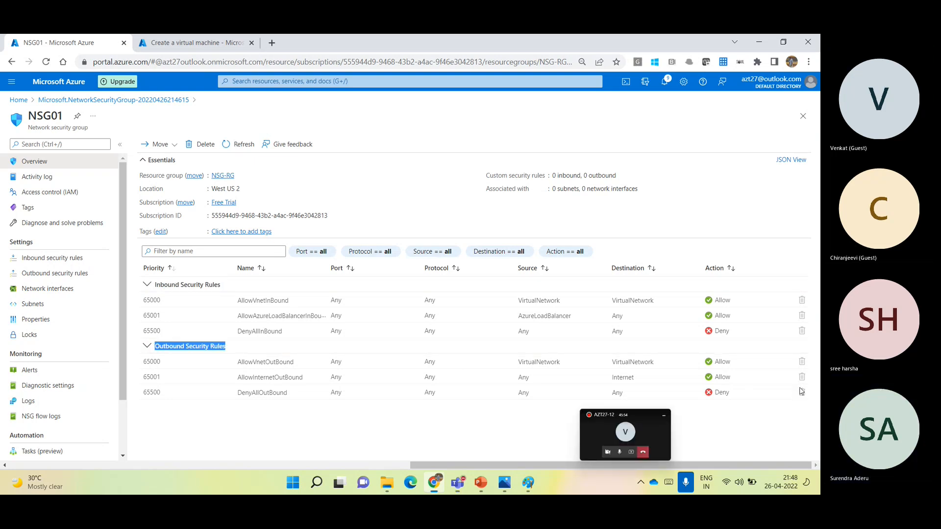
- Return to the virtual machine form and examine the inbound port rules in its basic settings
{"action": "left_click", "coordinate": [201, 43]}
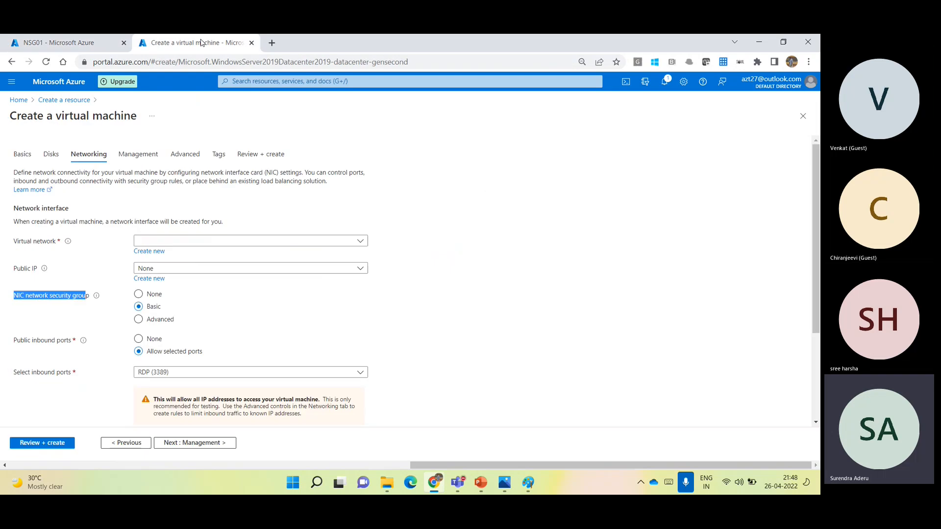
{"action": "left_click", "coordinate": [23, 154]}
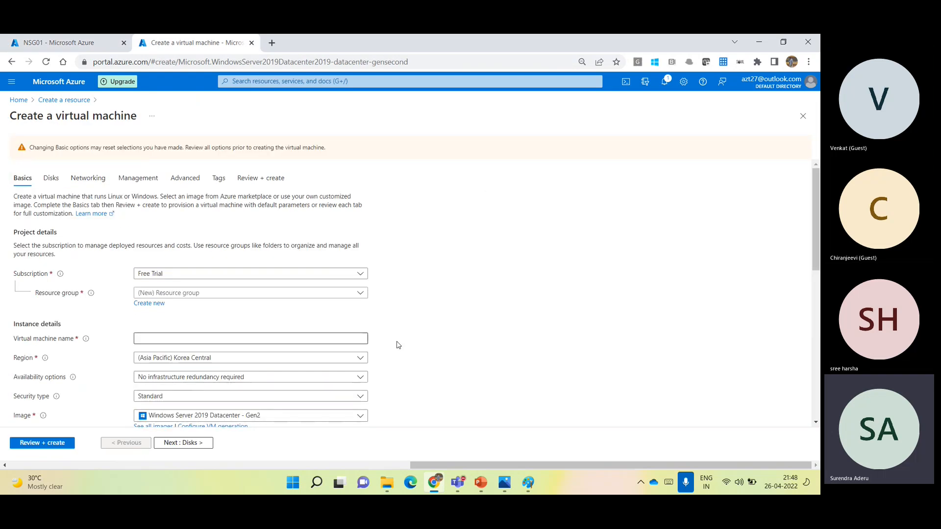
{"action": "left_click_drag", "start_coordinate": [814, 198], "coordinate": [816, 282]}
{"action": "scroll", "coordinate": [817, 287], "scroll_direction": "down", "scroll_amount": 3}
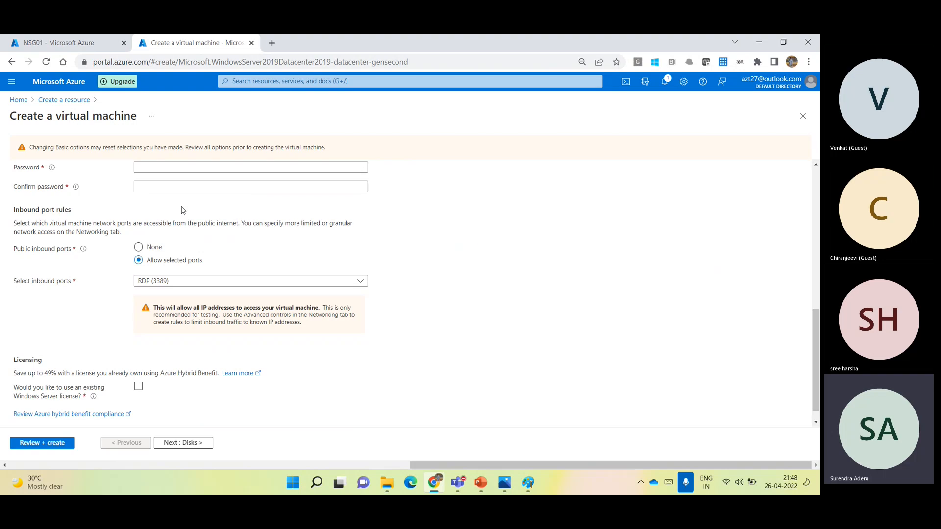
{"action": "left_click_drag", "start_coordinate": [12, 209], "coordinate": [286, 338]}
{"action": "left_click", "coordinate": [507, 338]}
- Return to network security group NSG01 and examine the AllowVnetInBound rule's priority, port, protocol, source, destination and action
{"action": "left_click", "coordinate": [43, 39]}
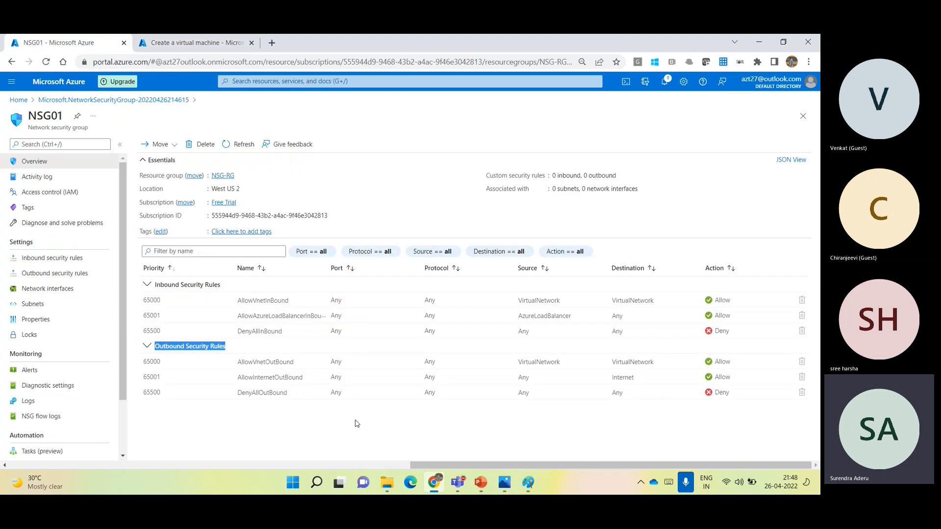
{"action": "left_click", "coordinate": [50, 113]}
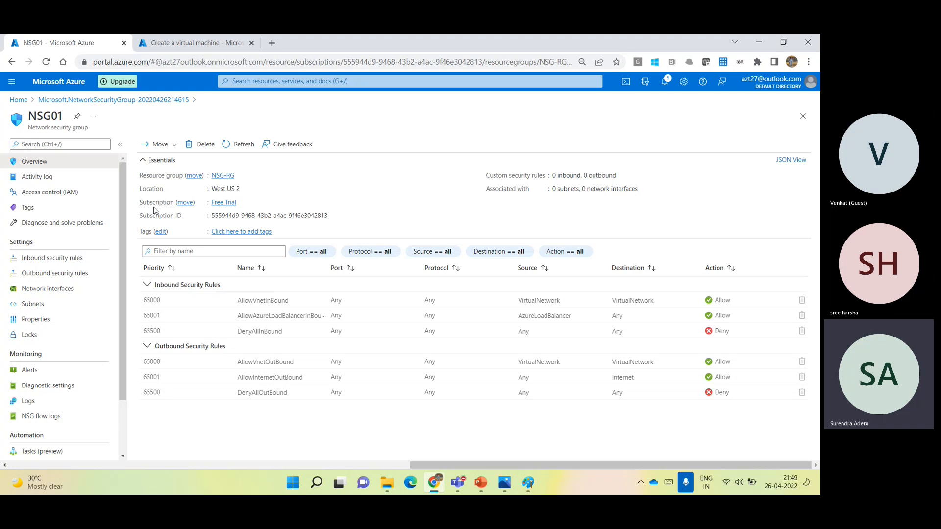
{"action": "left_click_drag", "start_coordinate": [145, 300], "coordinate": [164, 300]}
{"action": "left_click_drag", "start_coordinate": [238, 300], "coordinate": [287, 304]}
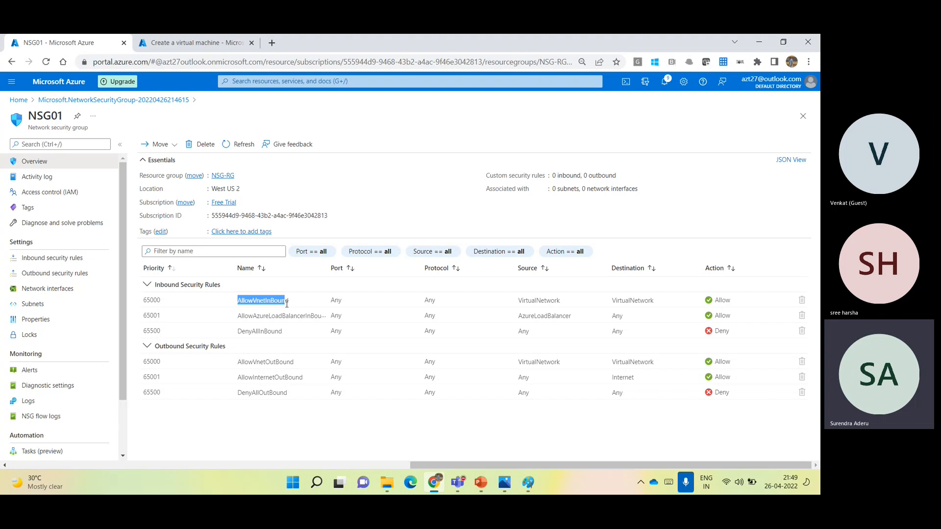
{"action": "left_click", "coordinate": [335, 302]}
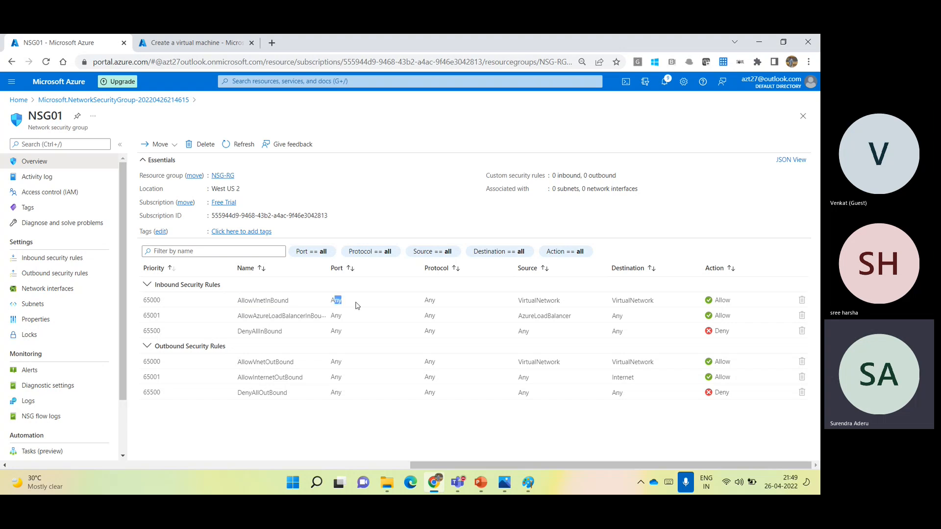
{"action": "left_click_drag", "start_coordinate": [424, 301], "coordinate": [436, 300]}
{"action": "left_click_drag", "start_coordinate": [523, 301], "coordinate": [658, 302]}
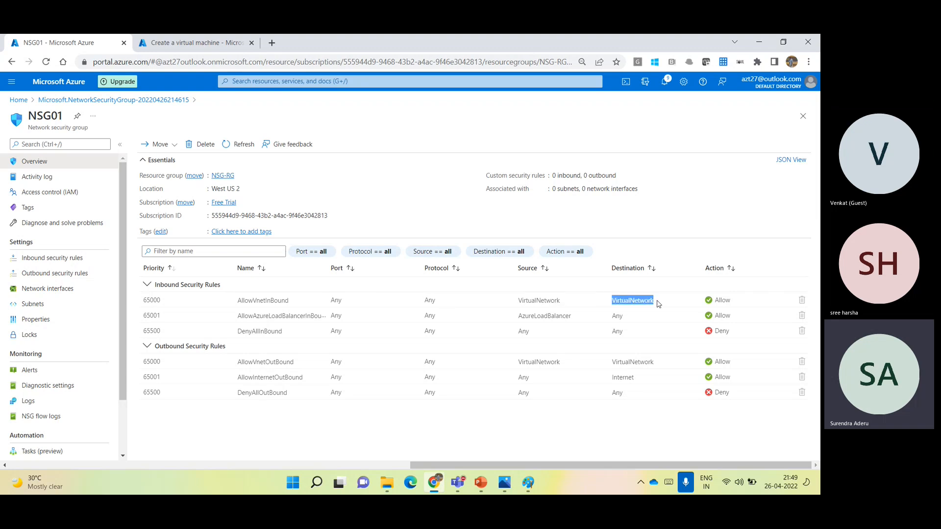
{"action": "double_click", "coordinate": [724, 299]}
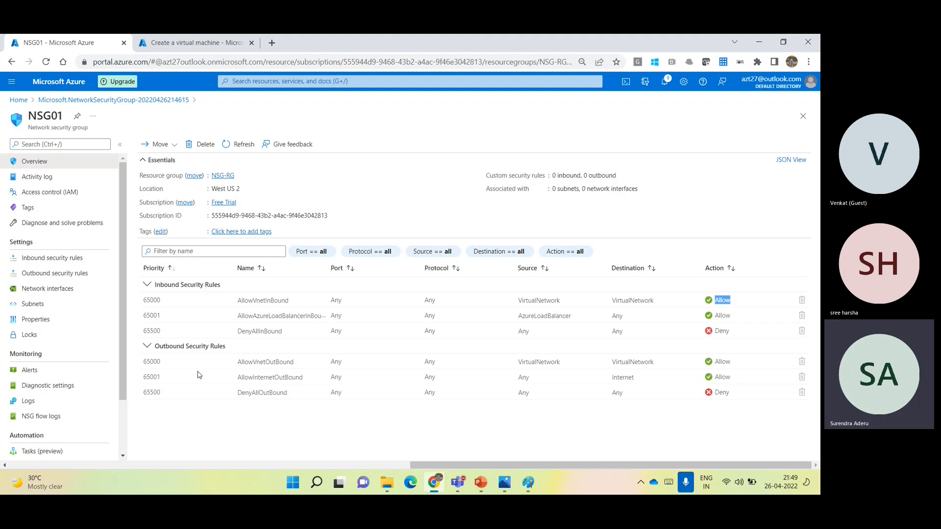
- Examine the AllowInternetOutBound rule's priority, port, source, destination and action in NSG01
{"action": "left_click", "coordinate": [146, 376]}
{"action": "left_click_drag", "start_coordinate": [146, 377], "coordinate": [166, 379]}
{"action": "left_click_drag", "start_coordinate": [334, 377], "coordinate": [393, 372]}
{"action": "left_click", "coordinate": [524, 380]}
{"action": "left_click_drag", "start_coordinate": [613, 379], "coordinate": [639, 381]}
{"action": "left_click_drag", "start_coordinate": [734, 376], "coordinate": [713, 378]}
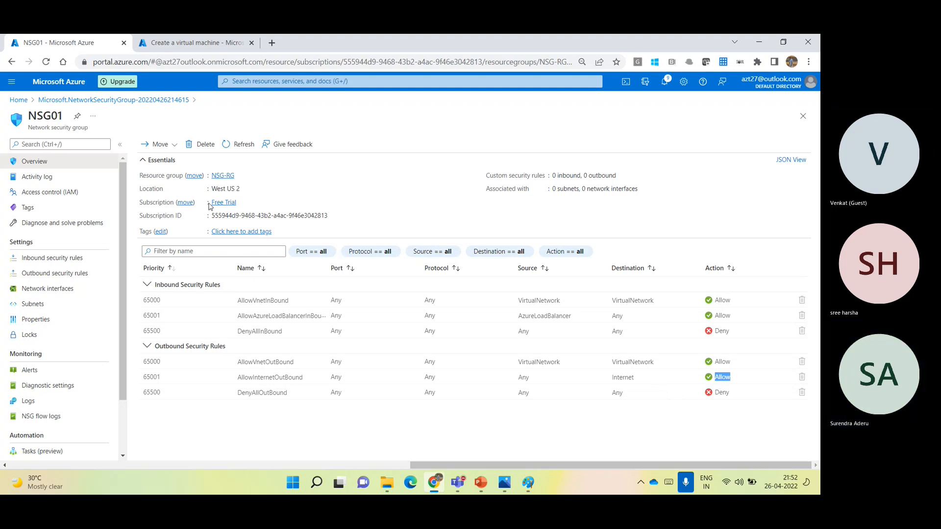
- Open the networking settings of virtual machine VM-01 from the portal's recent resources
{"action": "left_click", "coordinate": [43, 82]}
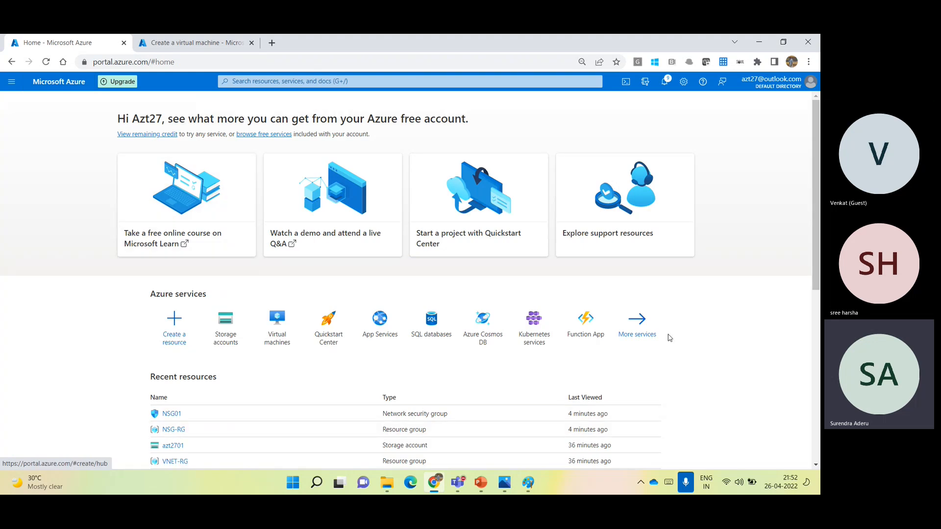
{"action": "scroll", "coordinate": [790, 326], "scroll_direction": "down", "scroll_amount": 3}
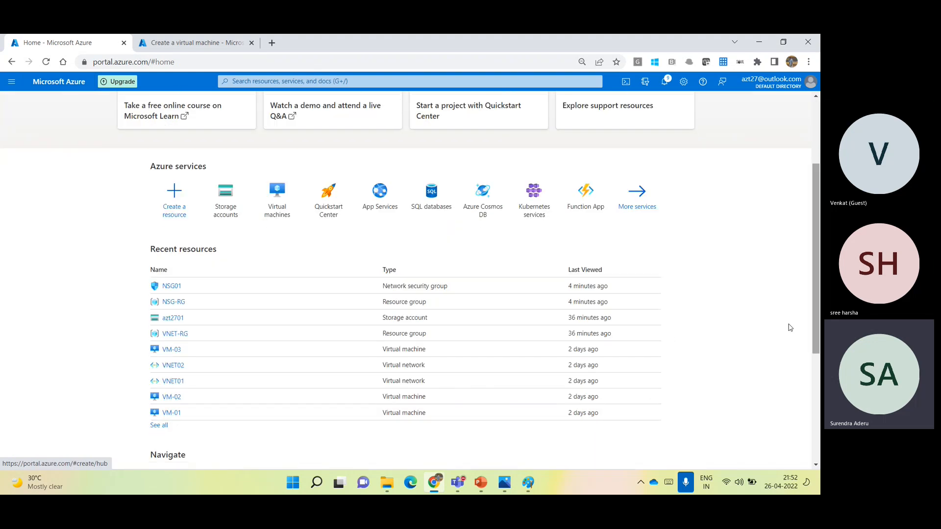
{"action": "left_click", "coordinate": [173, 413]}
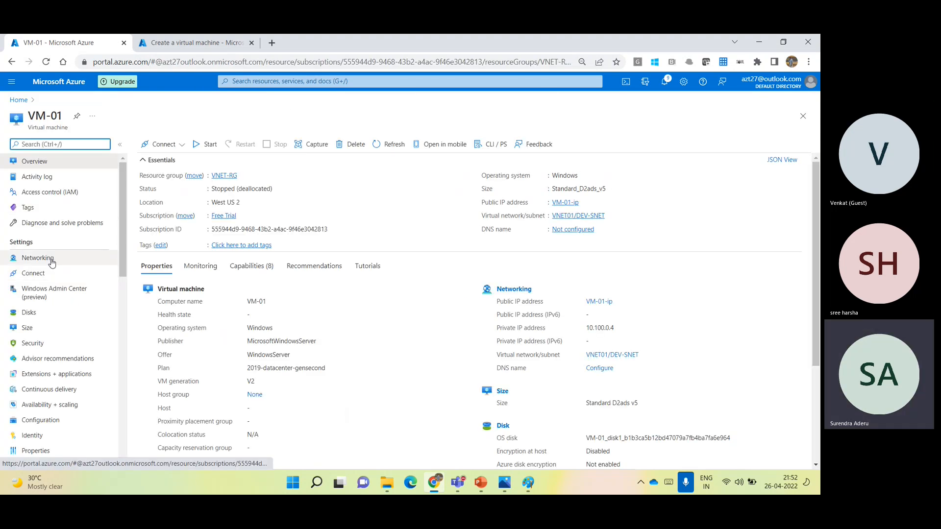
{"action": "left_click", "coordinate": [52, 262]}
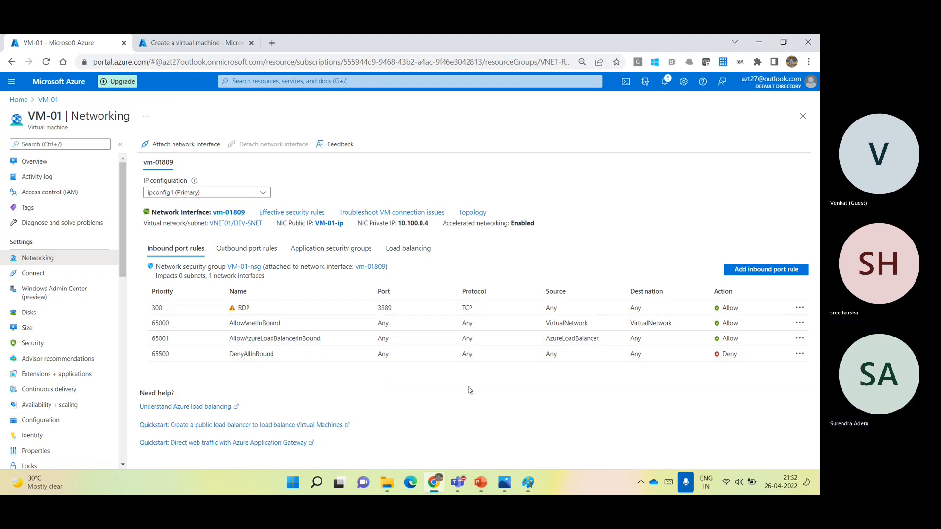
- Compare the networking settings in the virtual machine creation form with the default inbound port rules of VM-01
{"action": "left_click", "coordinate": [186, 42]}
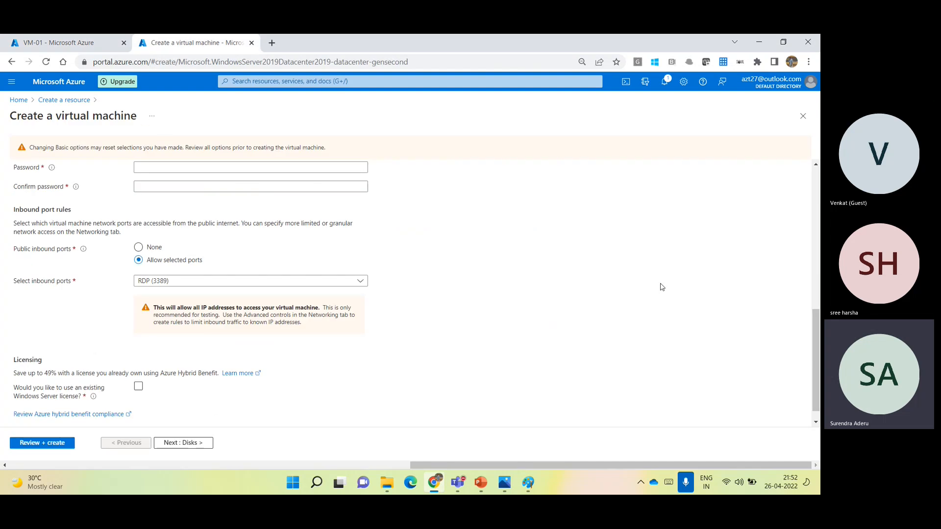
{"action": "left_click_drag", "start_coordinate": [816, 346], "coordinate": [815, 206]}
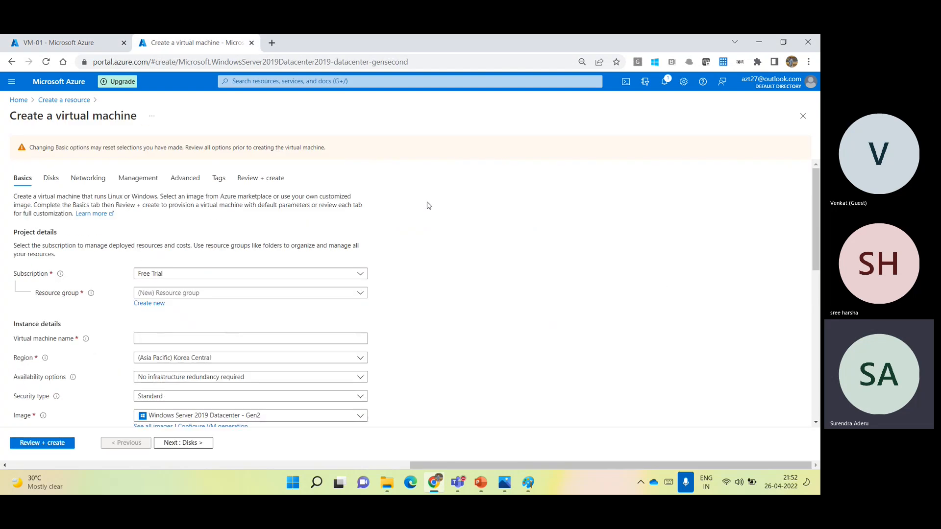
{"action": "left_click", "coordinate": [99, 181]}
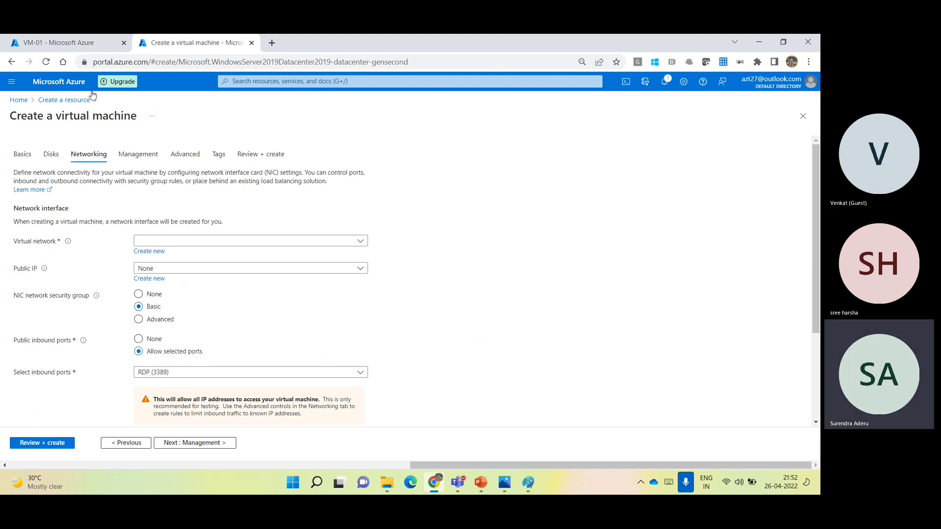
{"action": "left_click", "coordinate": [49, 42]}
{"action": "left_click_drag", "start_coordinate": [151, 324], "coordinate": [530, 366]}
{"action": "left_click", "coordinate": [592, 391]}
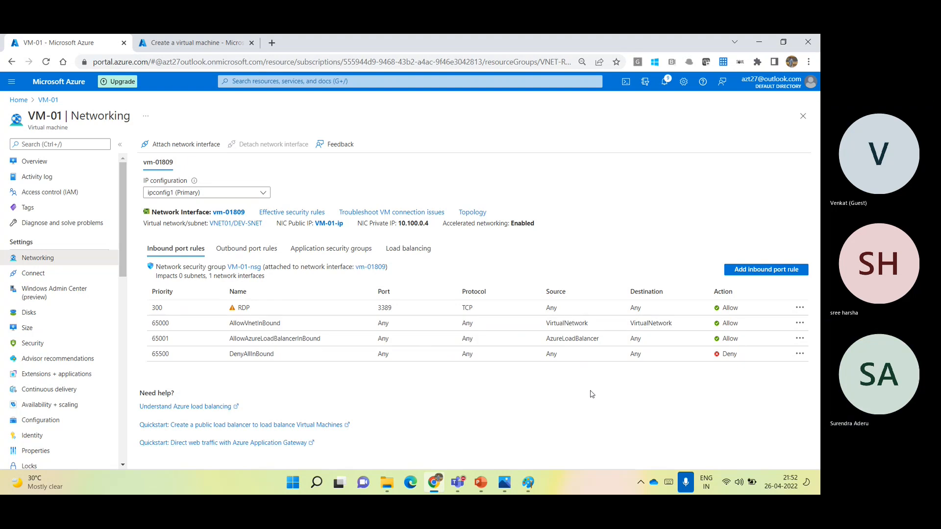
- Set the public inbound ports to None in the basic settings of the virtual machine creation form
{"action": "left_click", "coordinate": [164, 42]}
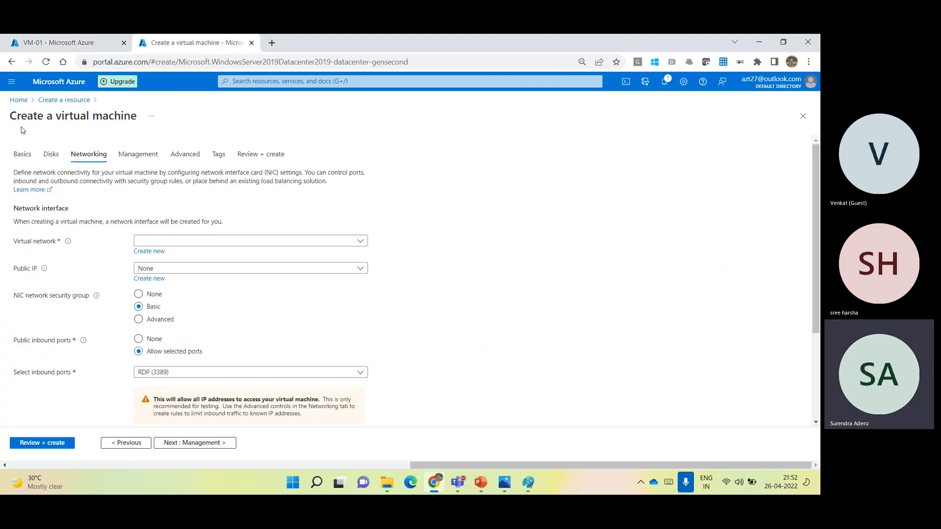
{"action": "left_click", "coordinate": [22, 154]}
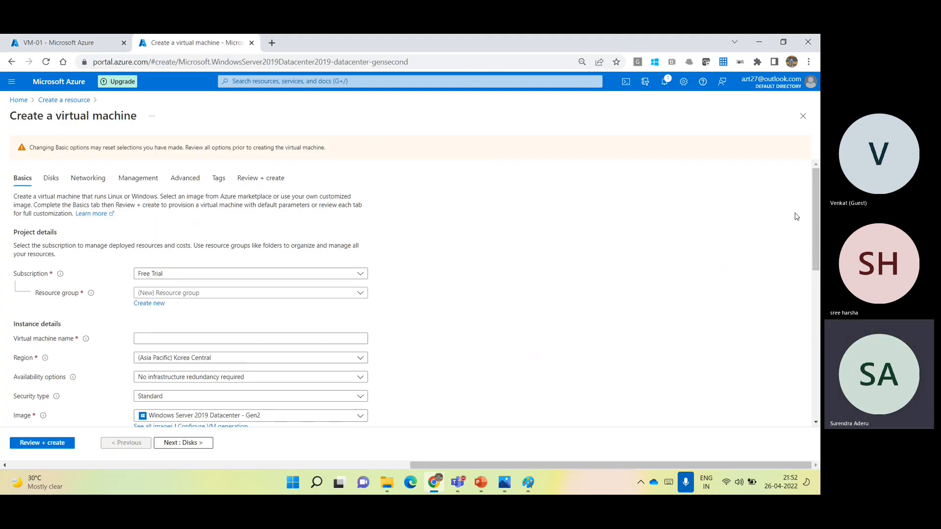
{"action": "scroll", "coordinate": [818, 307], "scroll_direction": "down", "scroll_amount": 2}
{"action": "scroll", "coordinate": [818, 307], "scroll_direction": "down", "scroll_amount": 5}
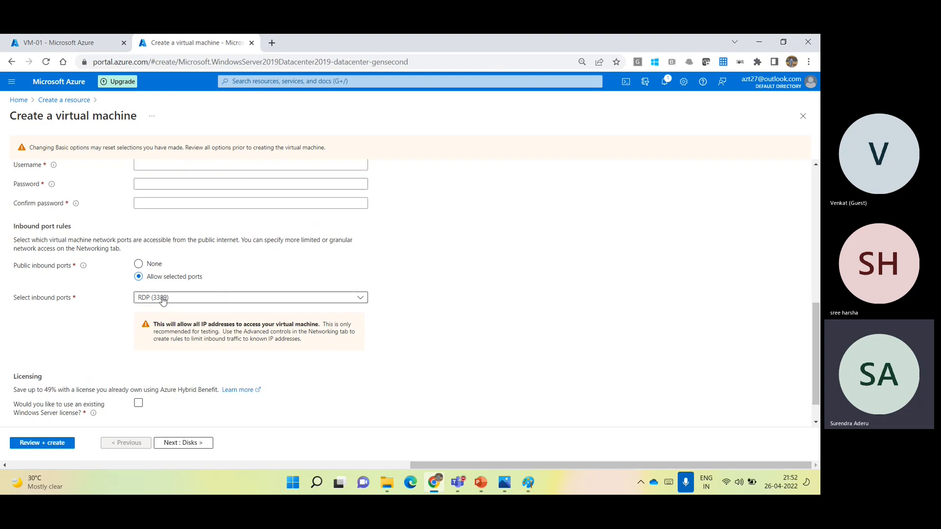
{"action": "left_click", "coordinate": [147, 265]}
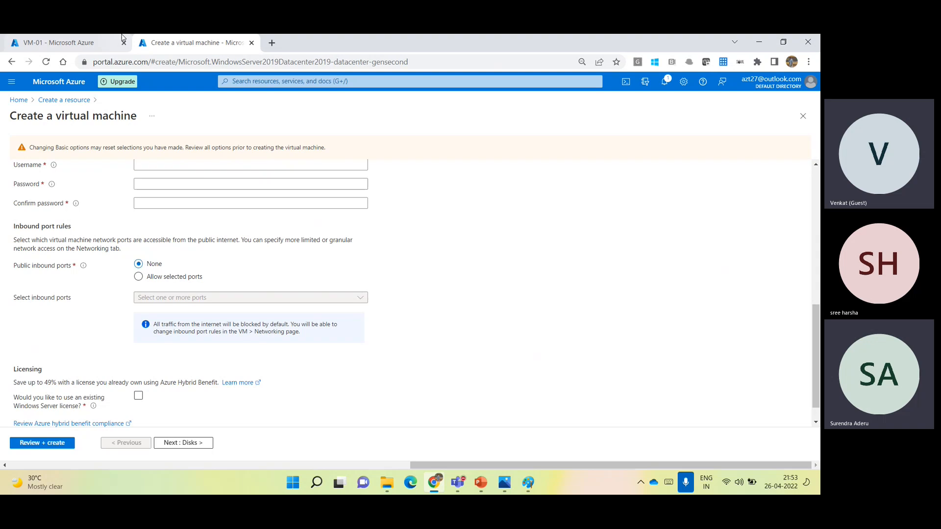
- Return to VM-01's networking settings and examine the RDP inbound rule's priority, port, source, destination and action
{"action": "left_click", "coordinate": [56, 39]}
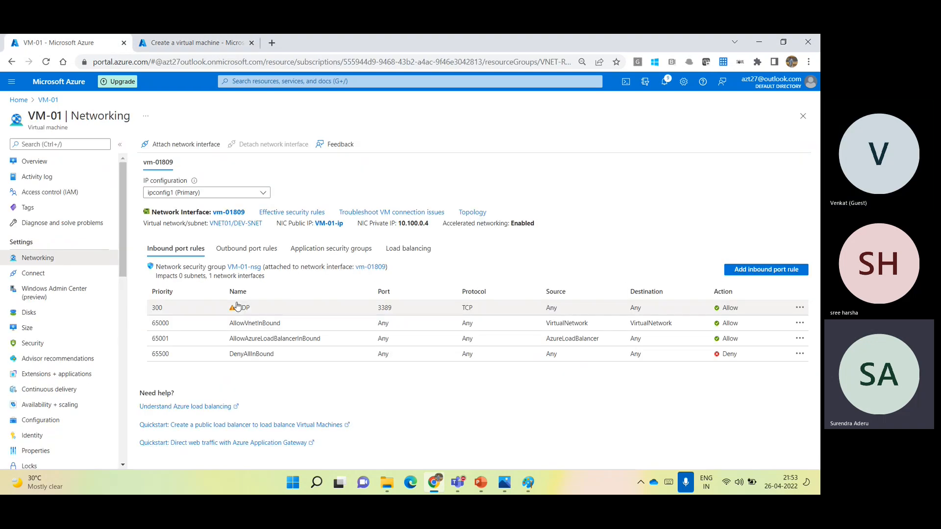
{"action": "double_click", "coordinate": [156, 309]}
{"action": "left_click", "coordinate": [261, 377]}
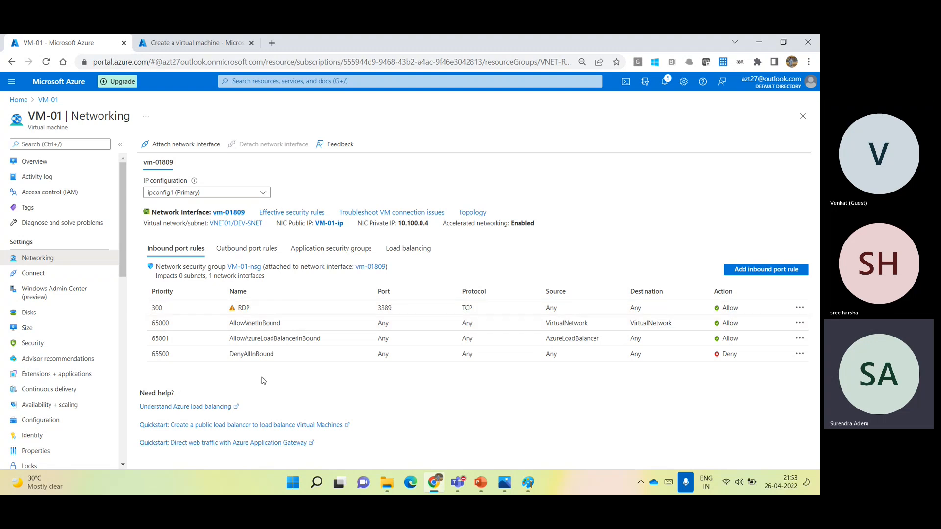
{"action": "double_click", "coordinate": [157, 309]}
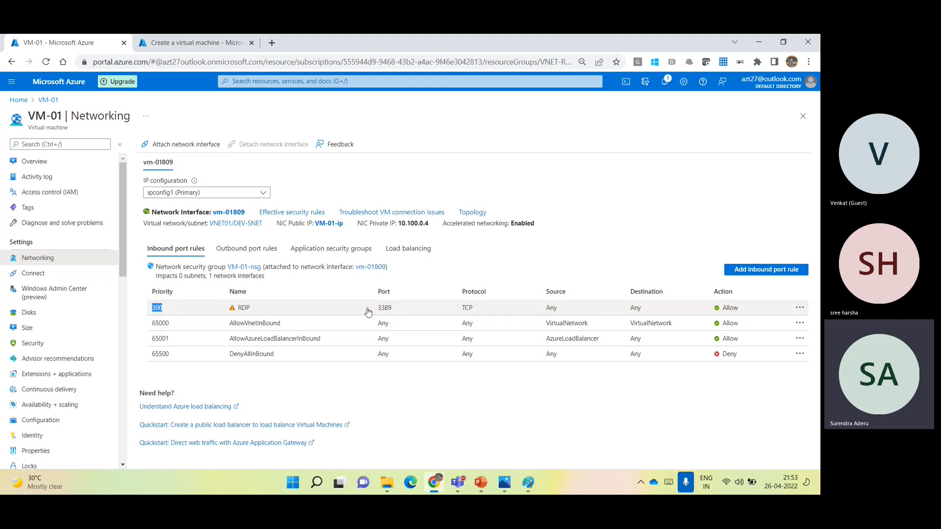
{"action": "double_click", "coordinate": [385, 307]}
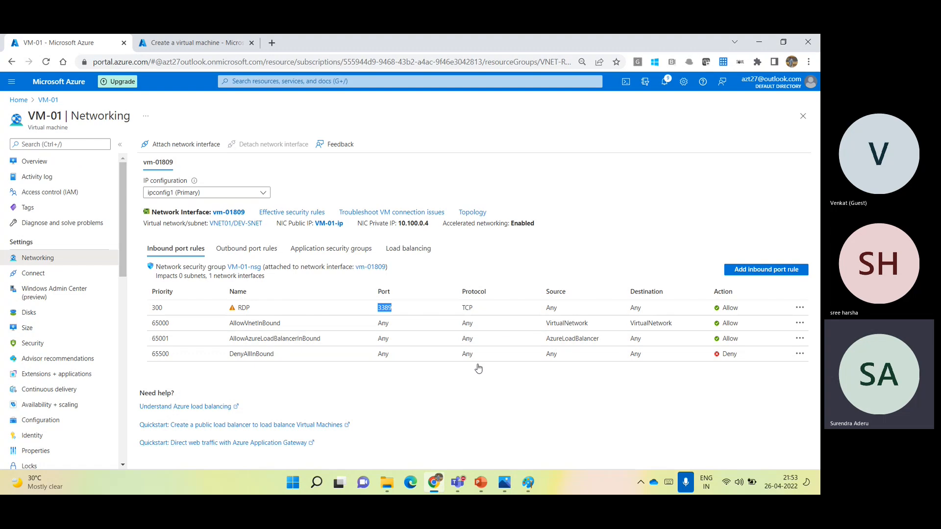
{"action": "double_click", "coordinate": [550, 309]}
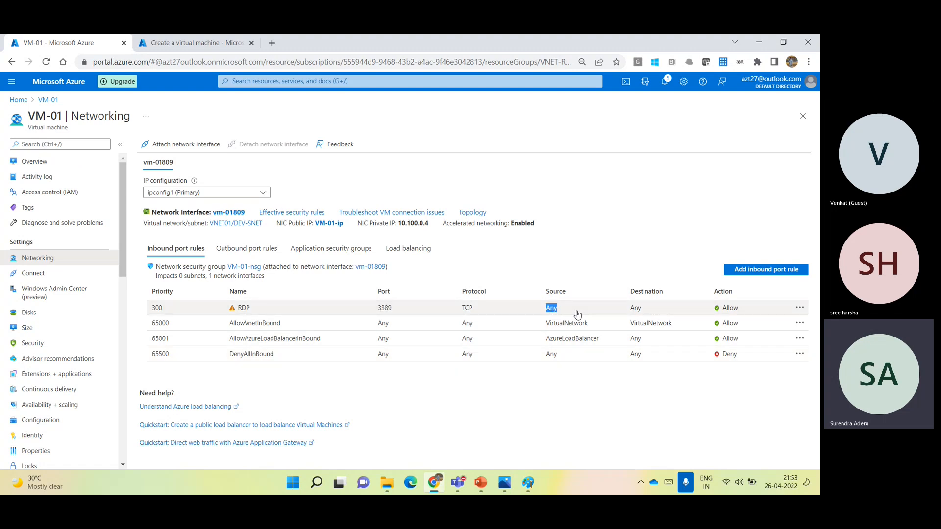
{"action": "double_click", "coordinate": [633, 310]}
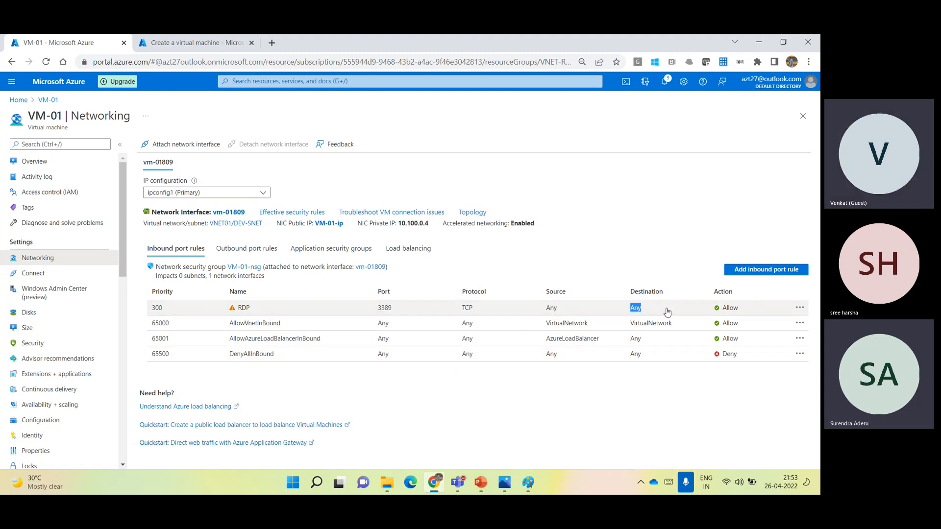
{"action": "double_click", "coordinate": [733, 309]}
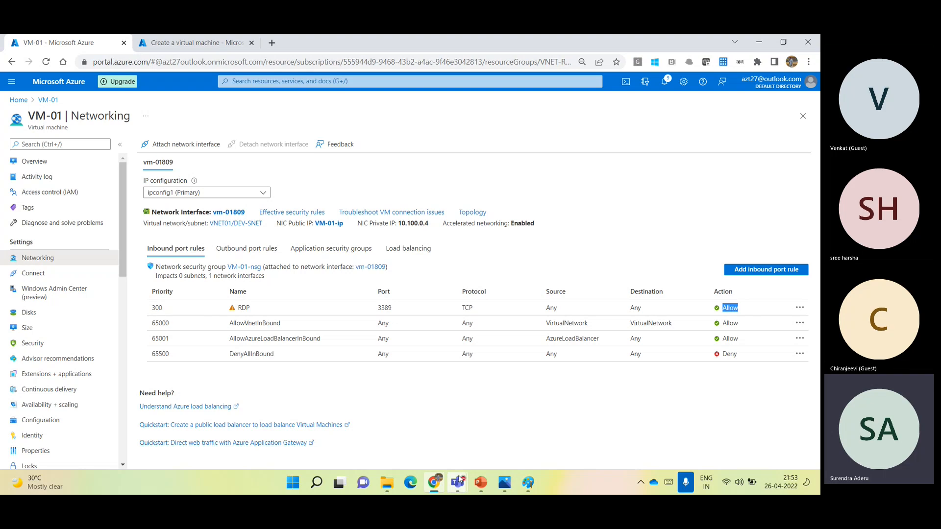
- Switch to the Teams meeting, admit the guest waiting in the lobby, and return to VM-01's networking page
{"action": "mouse_move", "coordinate": [458, 483]}
{"action": "left_click", "coordinate": [505, 384]}
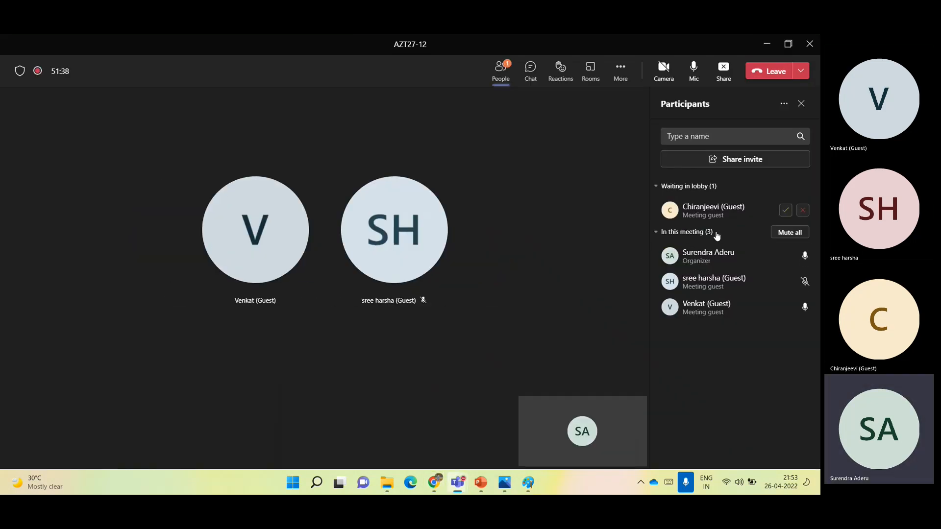
{"action": "left_click", "coordinate": [785, 210]}
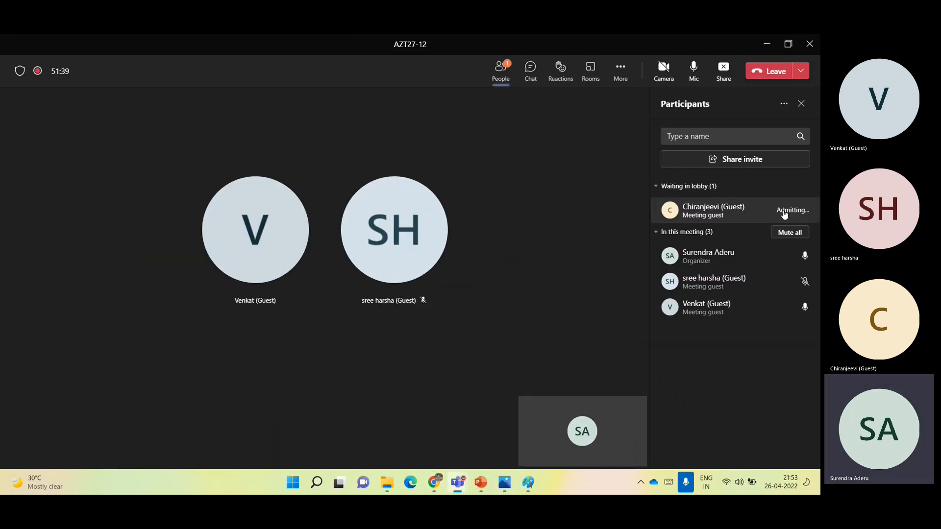
{"action": "left_click", "coordinate": [768, 44]}
{"action": "left_click", "coordinate": [768, 43]}
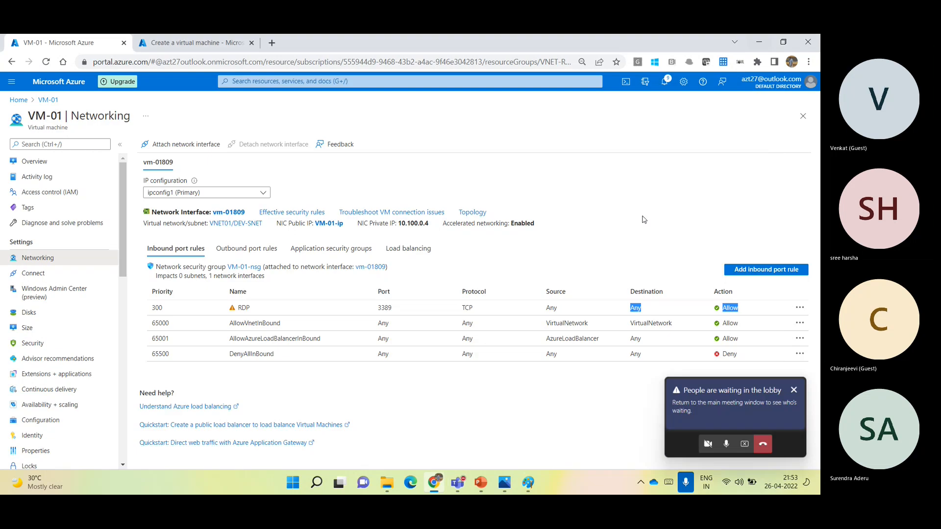
- Start a new inbound security rule for VM-01-nsg with HTTPS as the service, and examine the portal address's protocol
{"action": "left_click", "coordinate": [761, 271]}
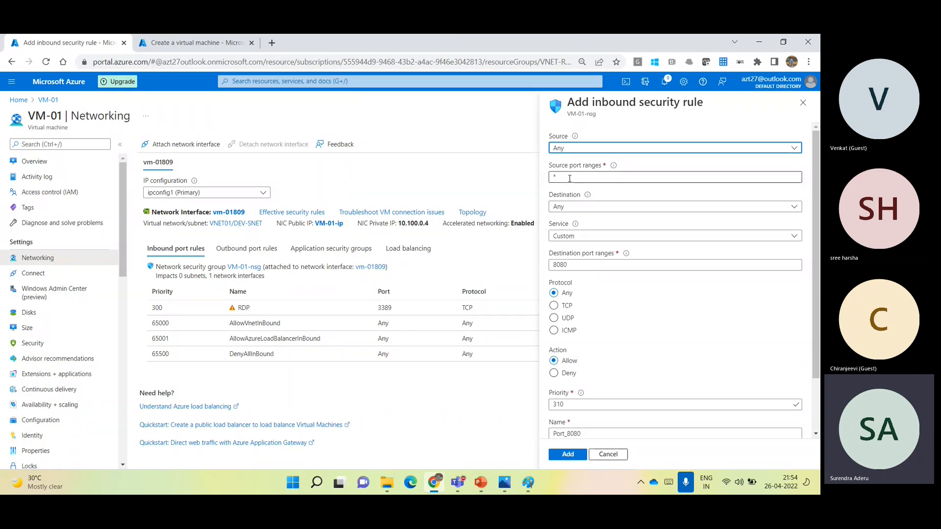
{"action": "left_click", "coordinate": [582, 237]}
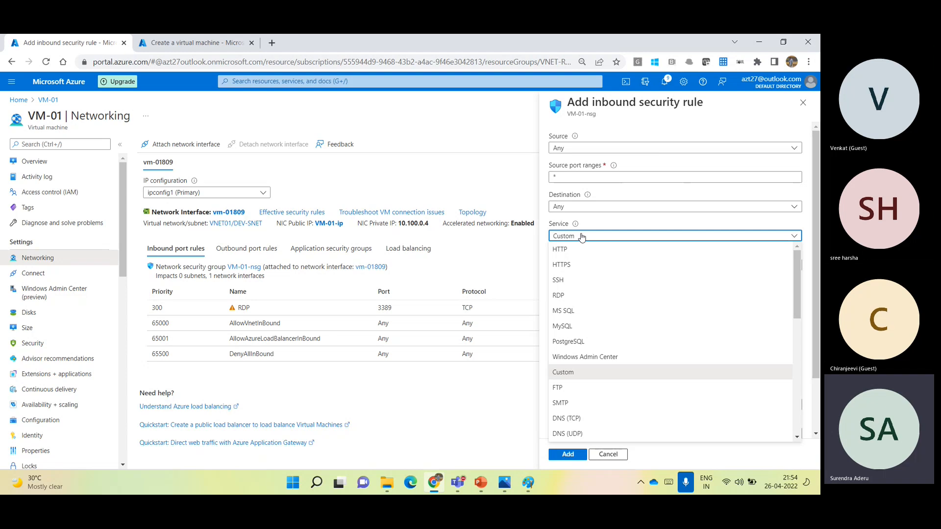
{"action": "left_click", "coordinate": [570, 267]}
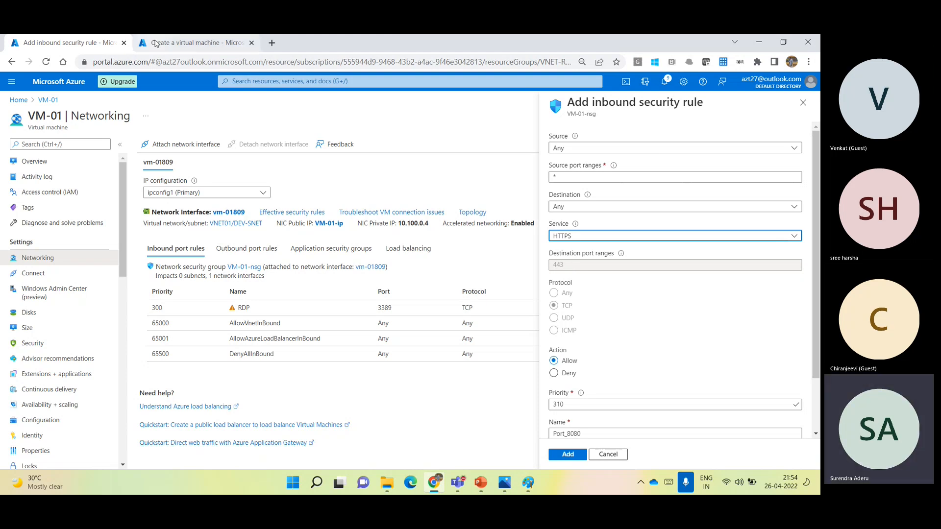
{"action": "double_click", "coordinate": [120, 61]}
{"action": "left_click", "coordinate": [112, 61]}
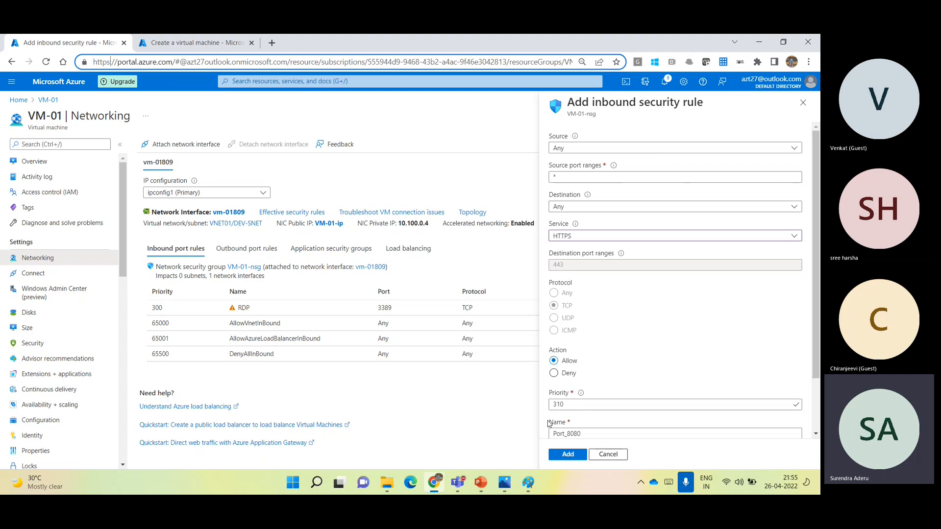
- Set the new inbound rule's priority to 1000
{"action": "left_click", "coordinate": [562, 405]}
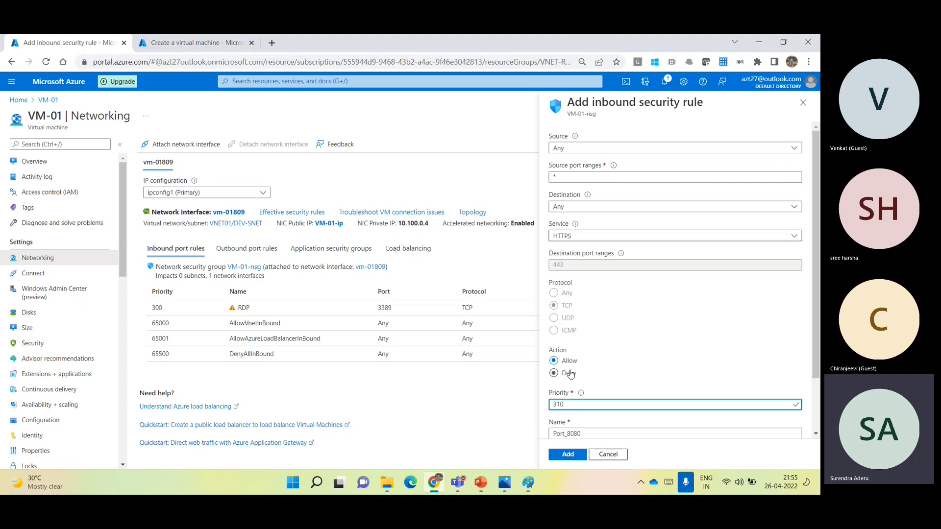
{"action": "left_click_drag", "start_coordinate": [571, 404], "coordinate": [425, 435]}
{"action": "type", "text": "10000"}
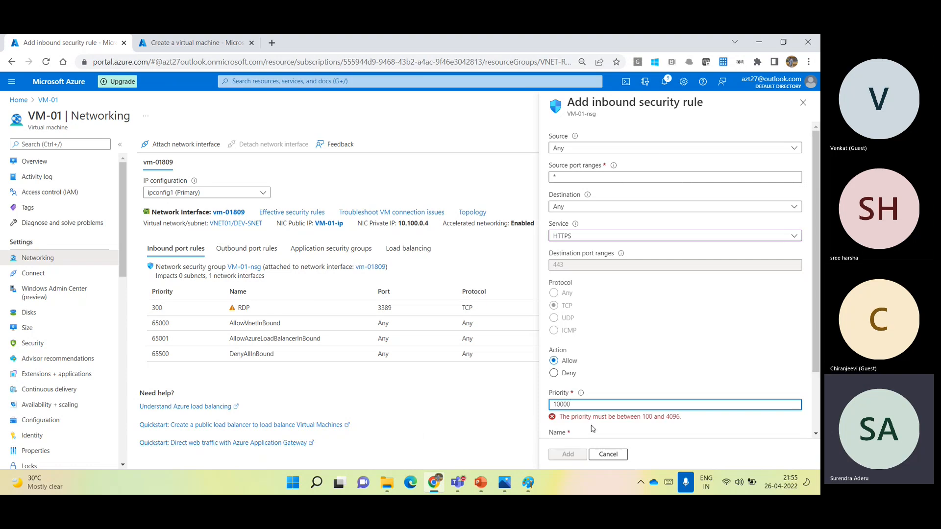
{"action": "left_click", "coordinate": [672, 370]}
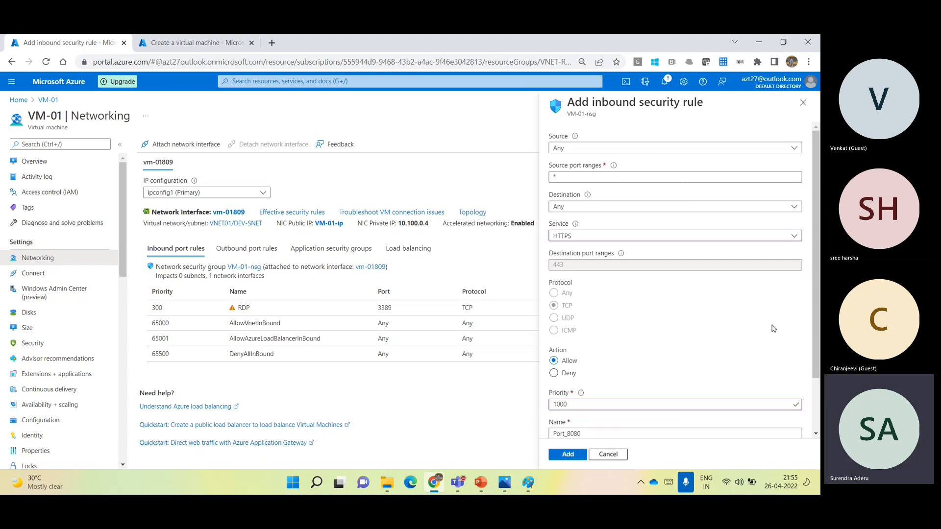
{"action": "left_click_drag", "start_coordinate": [818, 309], "coordinate": [817, 363]}
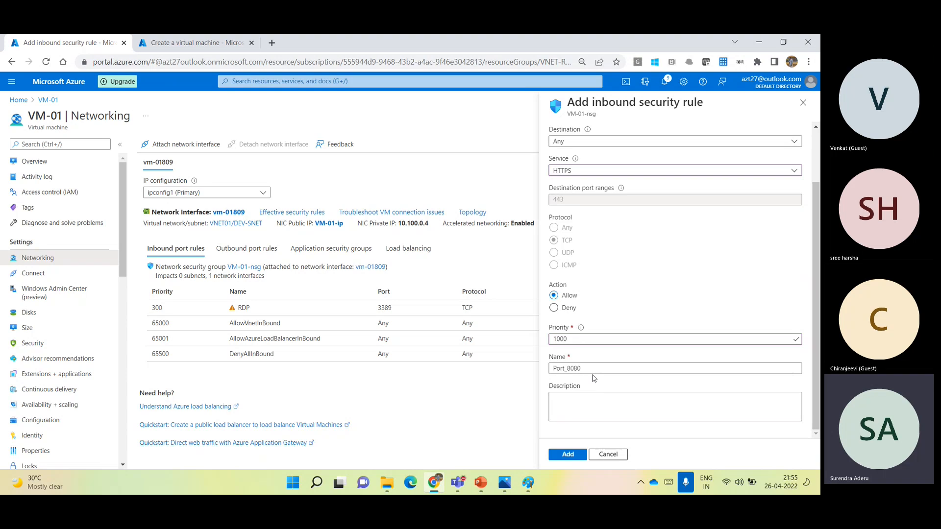
- Name the new inbound security rule HTTPS-App01 and add it to VM-01-nsg
{"action": "left_click_drag", "start_coordinate": [595, 369], "coordinate": [434, 369]}
{"action": "type", "text": "HT"}
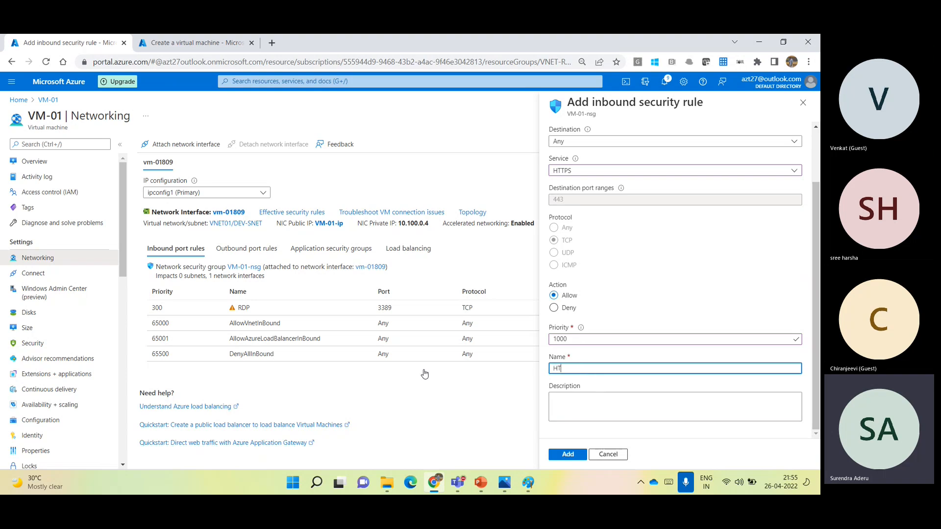
{"action": "type", "text": "TPS-App01"}
{"action": "left_click", "coordinate": [608, 404]}
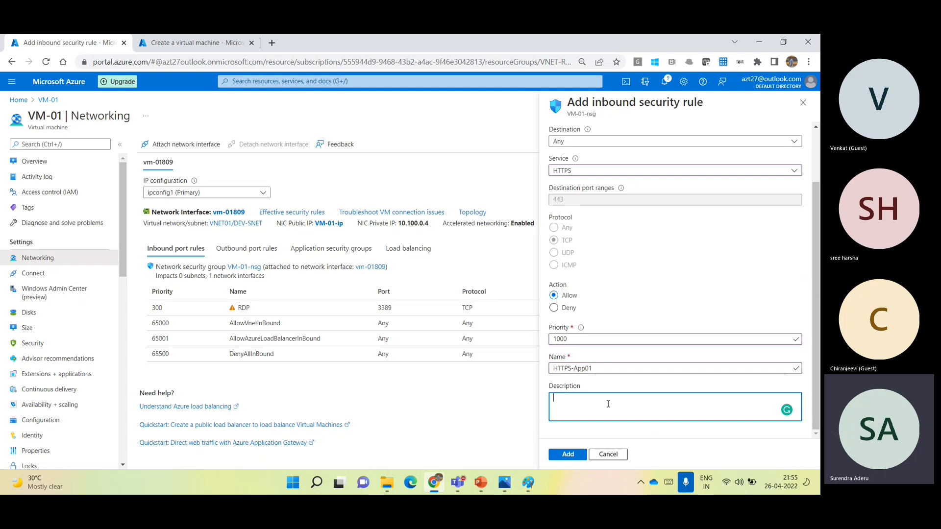
{"action": "left_click", "coordinate": [568, 456]}
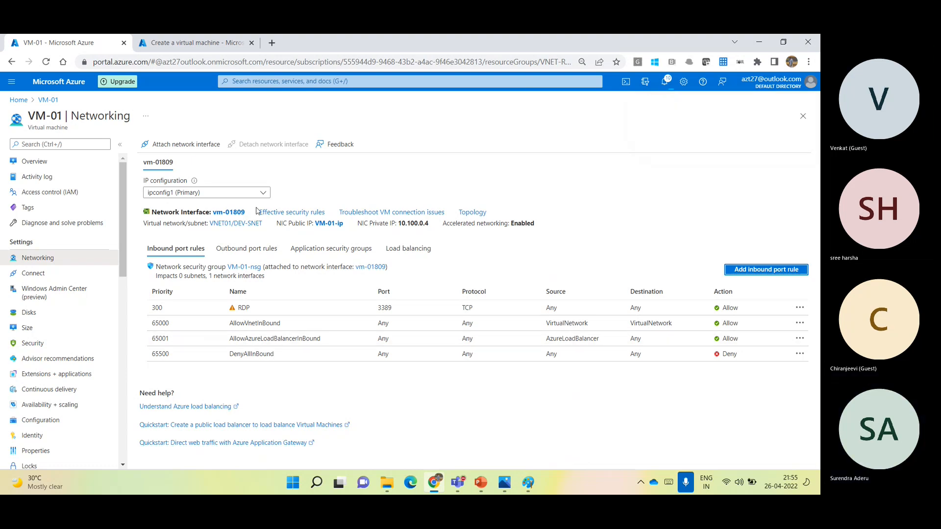
- Reload VM-01's inbound port rules to examine the HTTPS-App01 rule, and check the Teams meeting before returning to the portal
{"action": "left_click", "coordinate": [248, 250]}
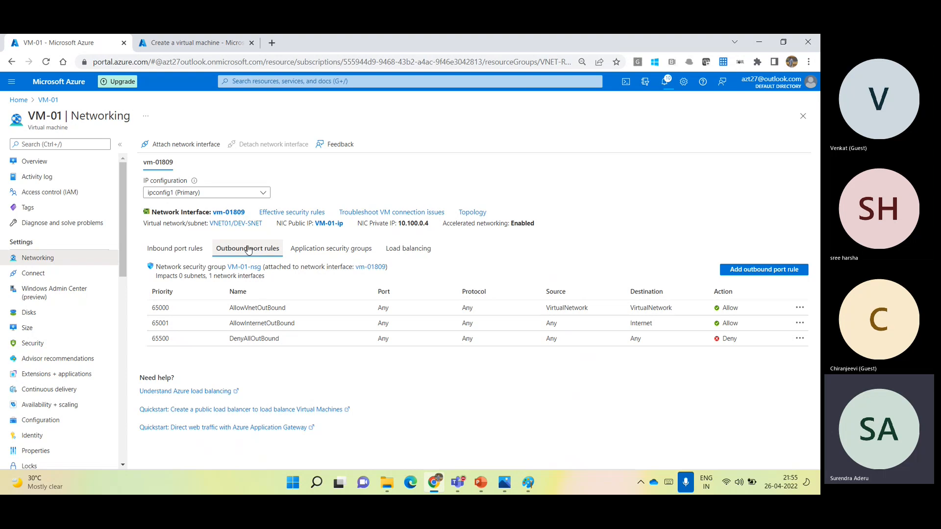
{"action": "left_click", "coordinate": [183, 250]}
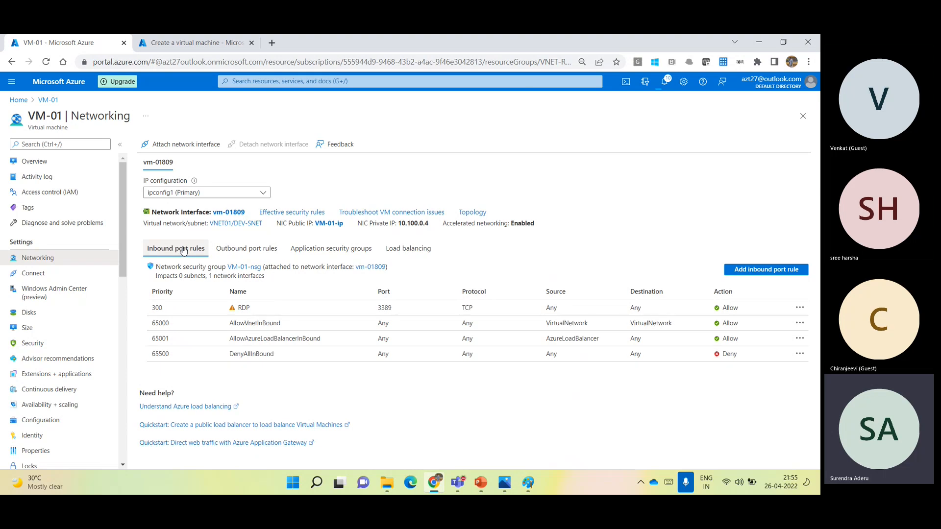
{"action": "left_click", "coordinate": [45, 162]}
{"action": "left_click", "coordinate": [42, 257]}
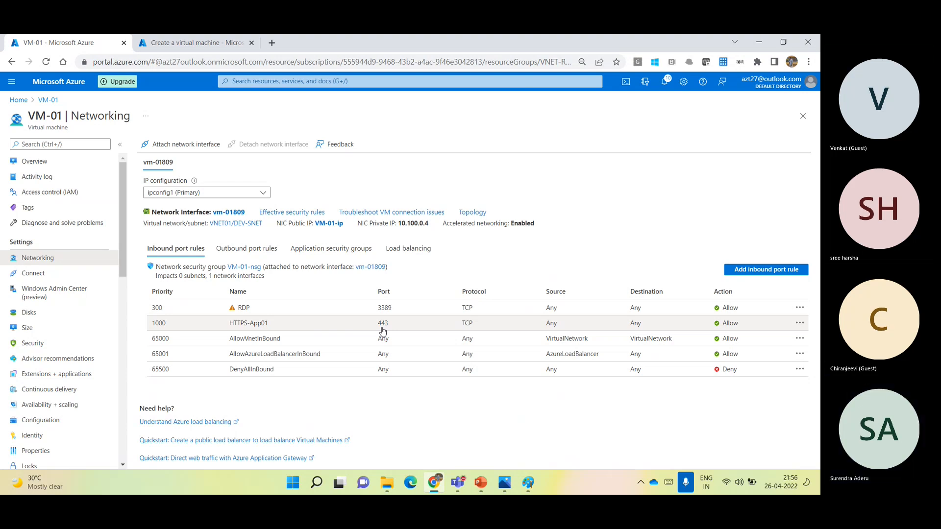
{"action": "key", "text": "alt+Tab"}
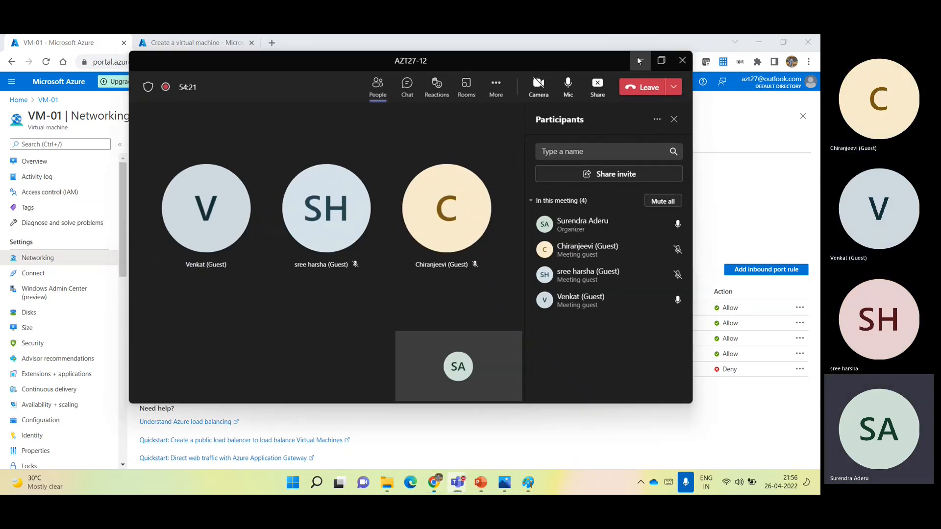
{"action": "left_click", "coordinate": [637, 57]}
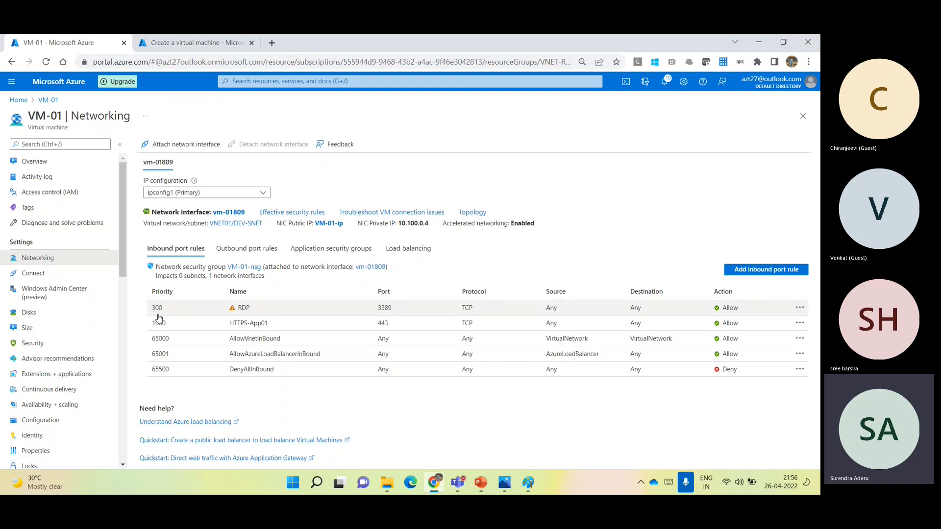
- Start the VM-01 virtual machine from its overview and check the portal notifications
{"action": "left_click", "coordinate": [43, 167]}
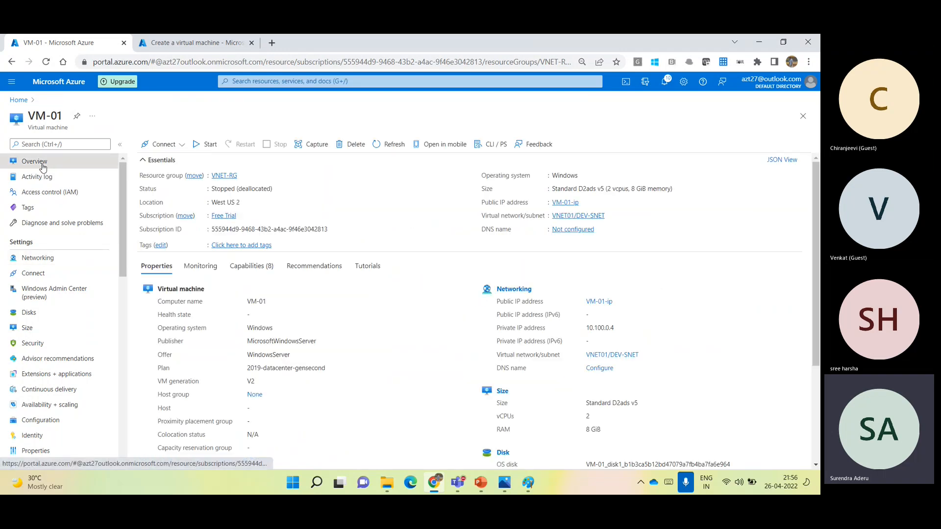
{"action": "left_click", "coordinate": [211, 145]}
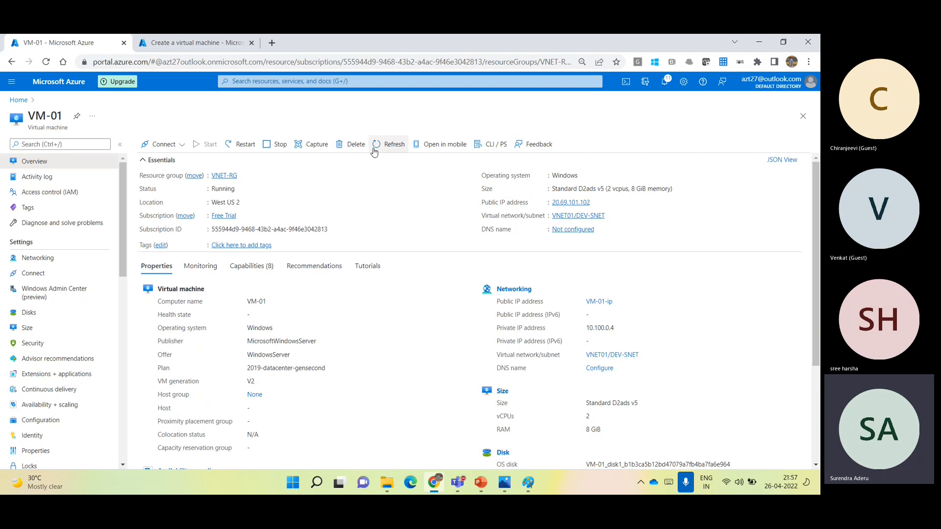
{"action": "left_click", "coordinate": [666, 83]}
{"action": "left_click", "coordinate": [803, 102]}
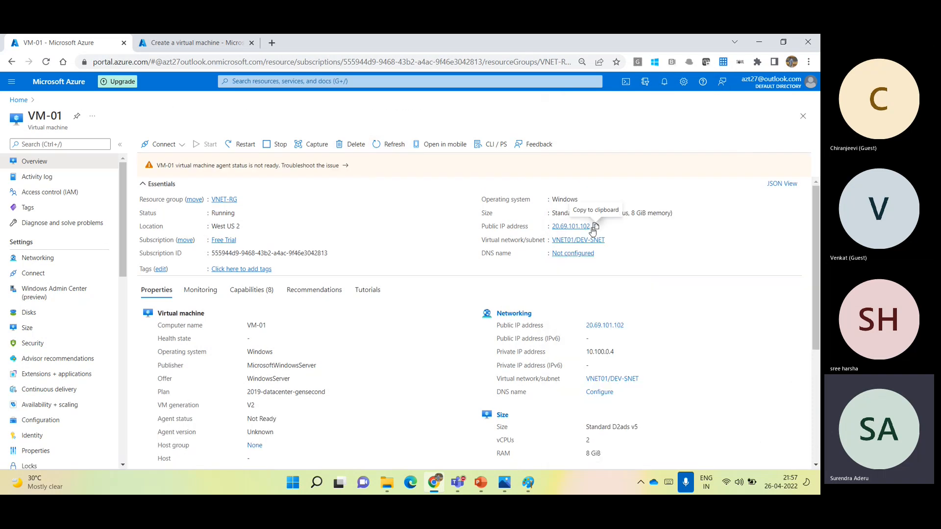
- Copy VM-01's public IP address, connect to it with Remote Desktop Connection (mstsc), and choose to use a different account
{"action": "left_click", "coordinate": [595, 227]}
{"action": "key", "text": "super+r"}
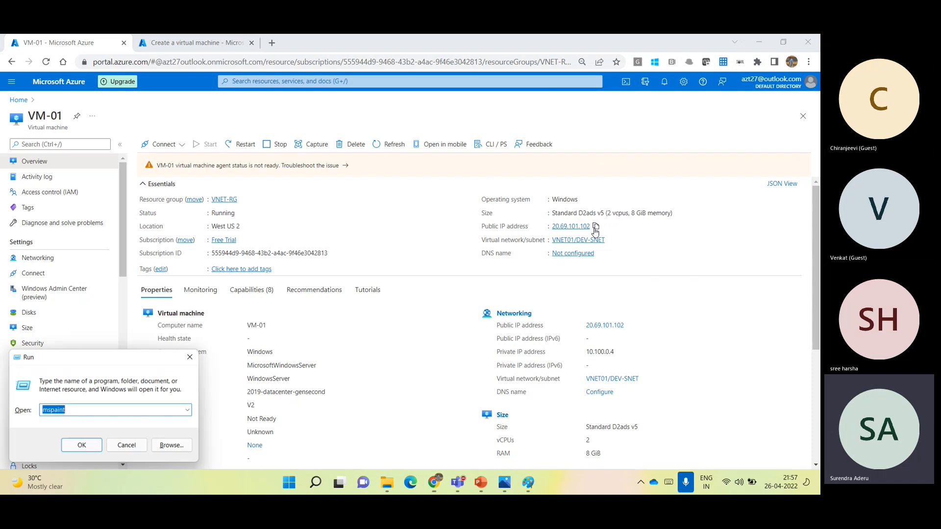
{"action": "type", "text": "mstsc"}
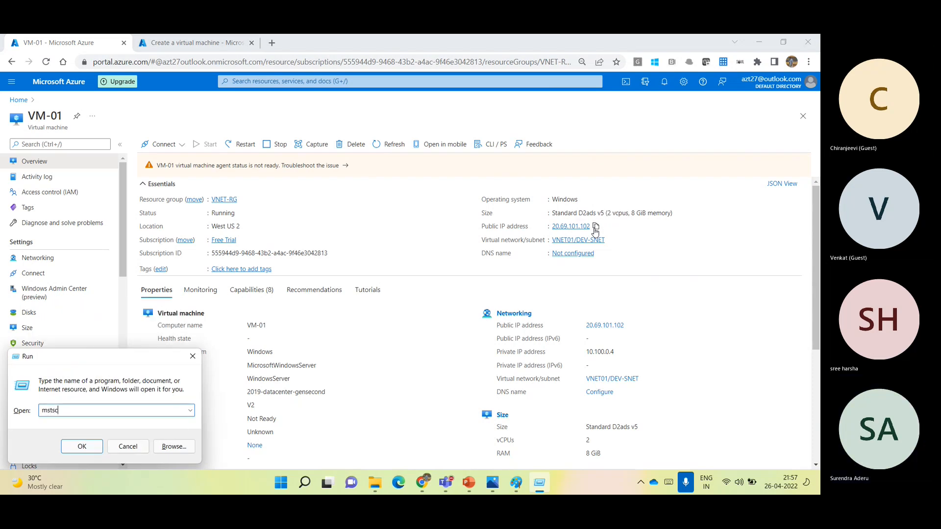
{"action": "key", "text": "Return"}
{"action": "key", "text": "ctrl+v"}
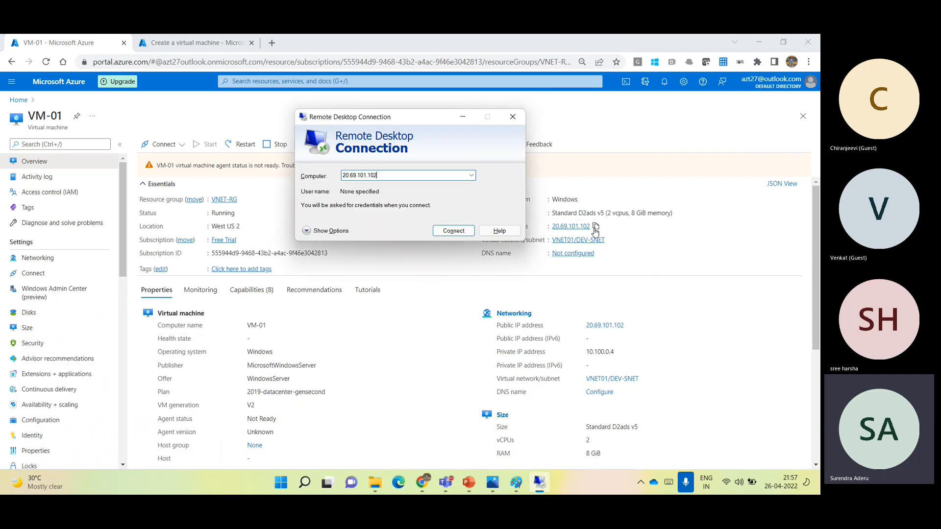
{"action": "key", "text": "Return"}
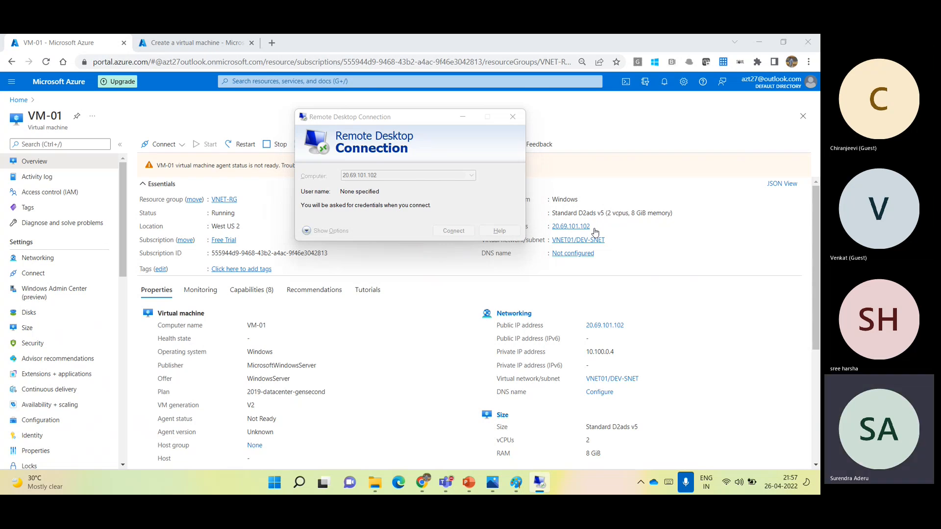
{"action": "left_click", "coordinate": [349, 237]}
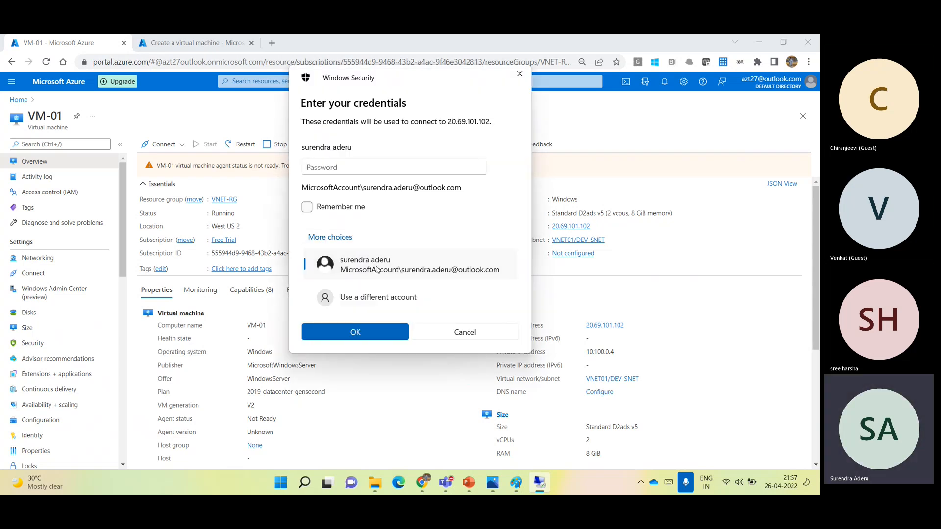
{"action": "left_click", "coordinate": [388, 298]}
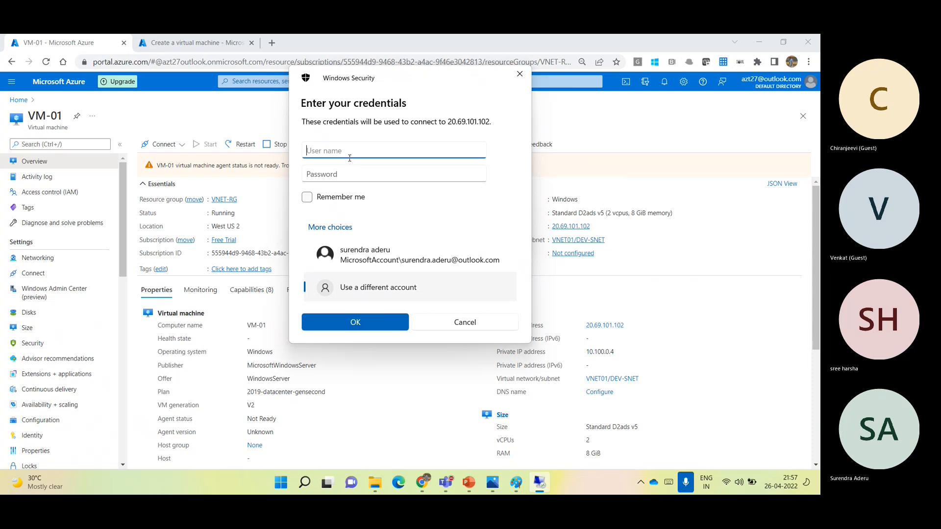
{"action": "key", "text": "Tab"}
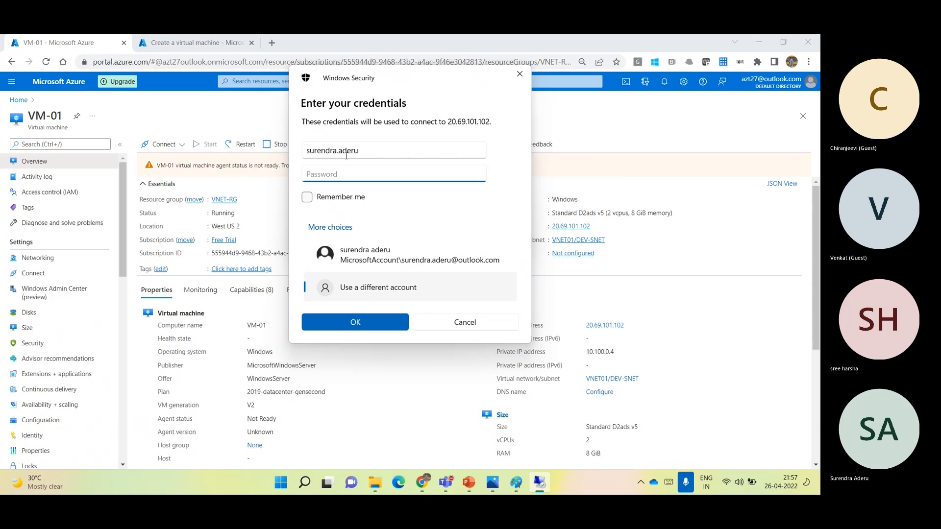
{"action": "type", "text": "•"}
- Sign in to the remote VM with the user name azureadmin and the account password, and accept the certificate warning
{"action": "left_click", "coordinate": [347, 156]}
{"action": "key", "text": "ctrl+a"}
{"action": "type", "text": "azuread"}
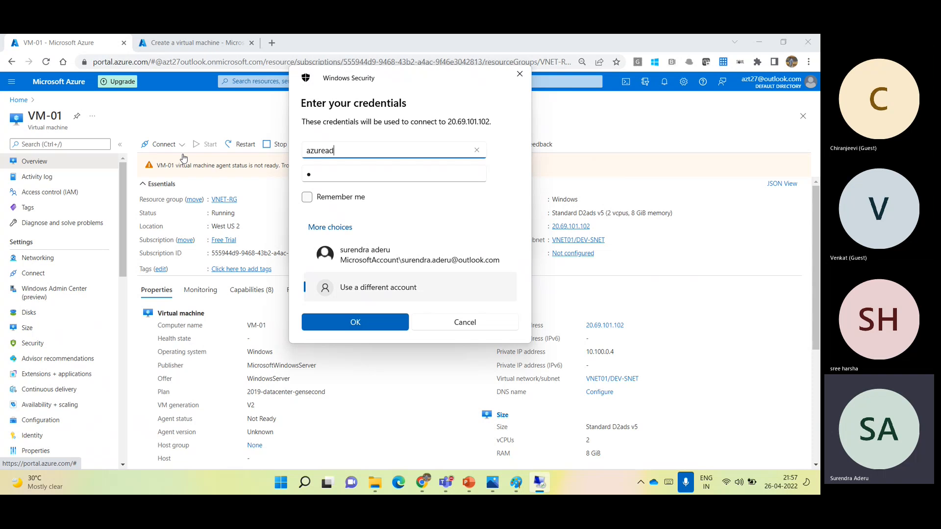
{"action": "type", "text": "in"}
{"action": "key", "text": "Tab"}
{"action": "type", "text": "********"}
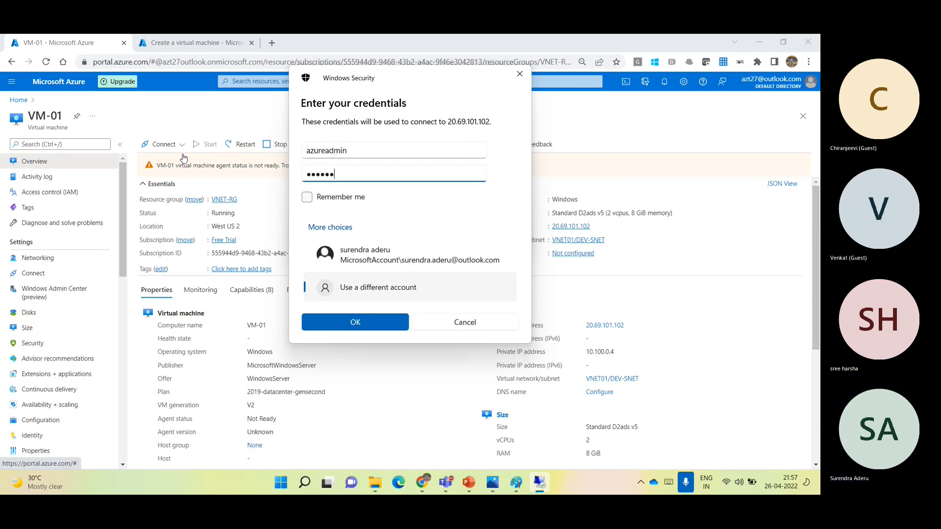
{"action": "type", "text": "******"}
{"action": "left_click", "coordinate": [331, 319]}
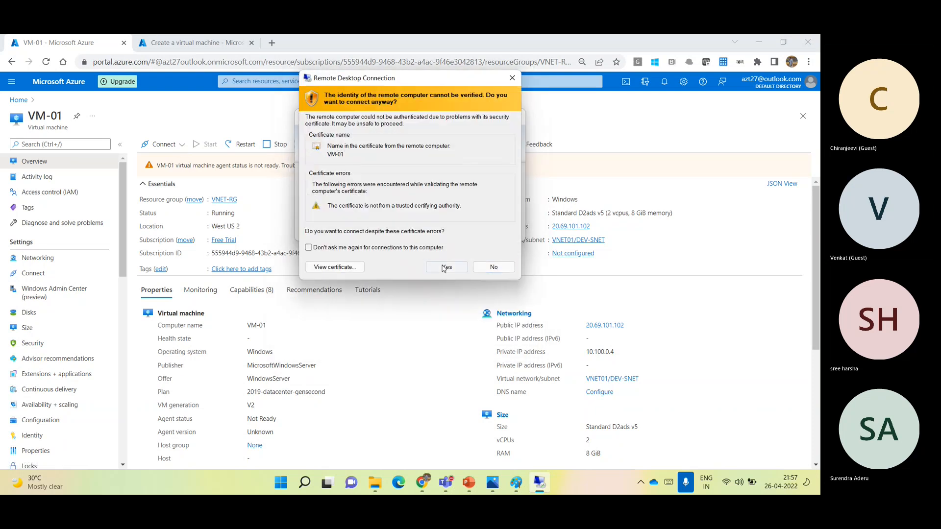
{"action": "left_click", "coordinate": [444, 262]}
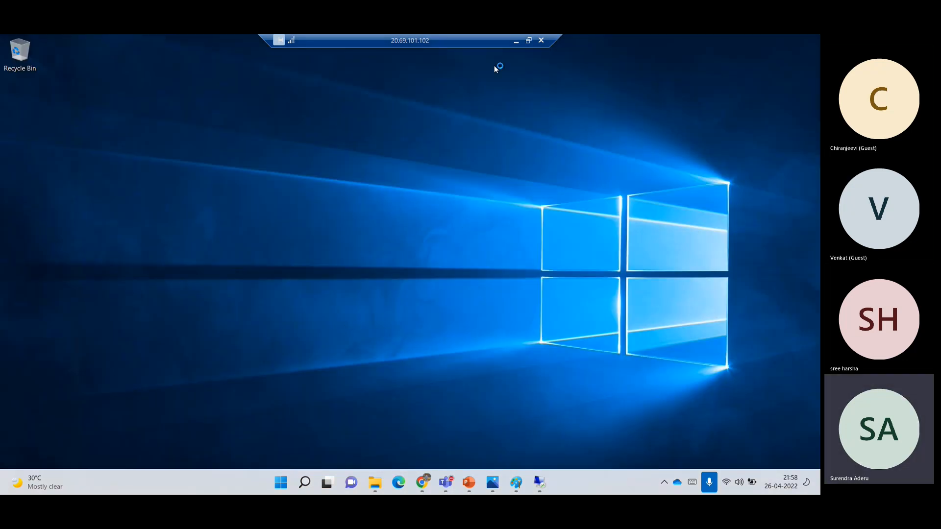
- Minimize the remote desktop session and open VM-01's networking settings in the portal
{"action": "left_click", "coordinate": [516, 42]}
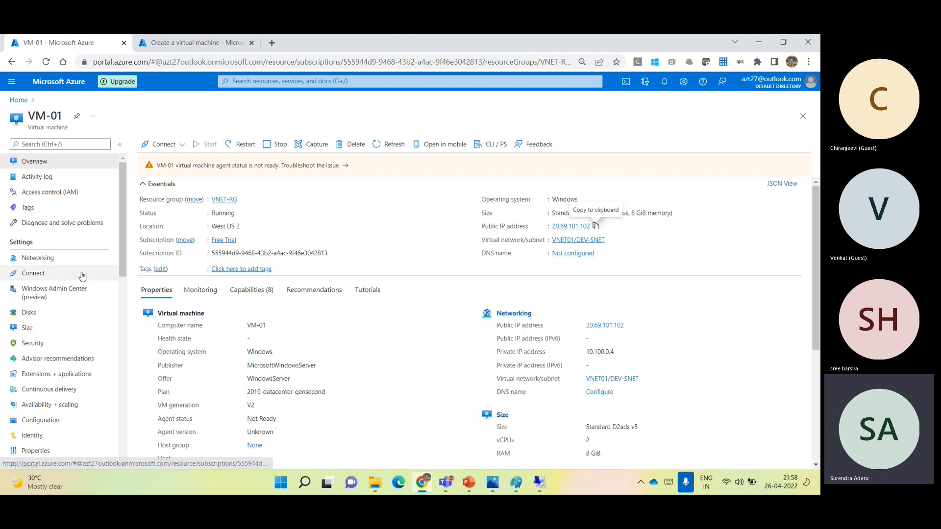
{"action": "left_click", "coordinate": [52, 260]}
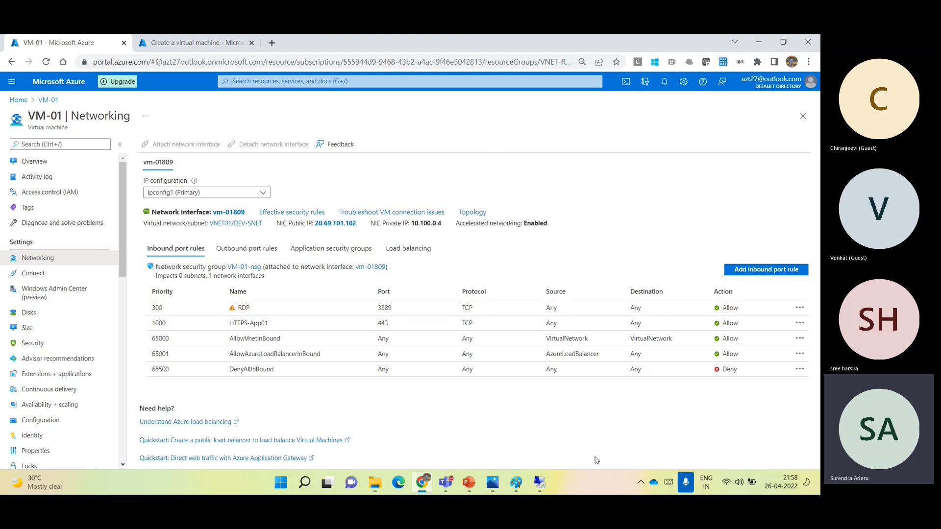
{"action": "mouse_move", "coordinate": [541, 485]}
- Start a new inbound security rule for VM-01-nsg, review the predefined services including RDP, and set the service to Custom
{"action": "left_click", "coordinate": [741, 270]}
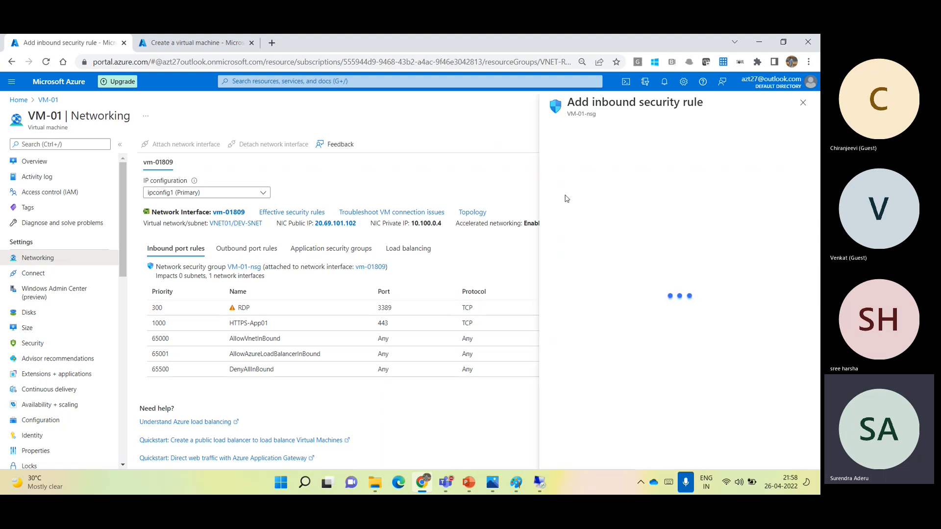
{"action": "left_click", "coordinate": [577, 238]}
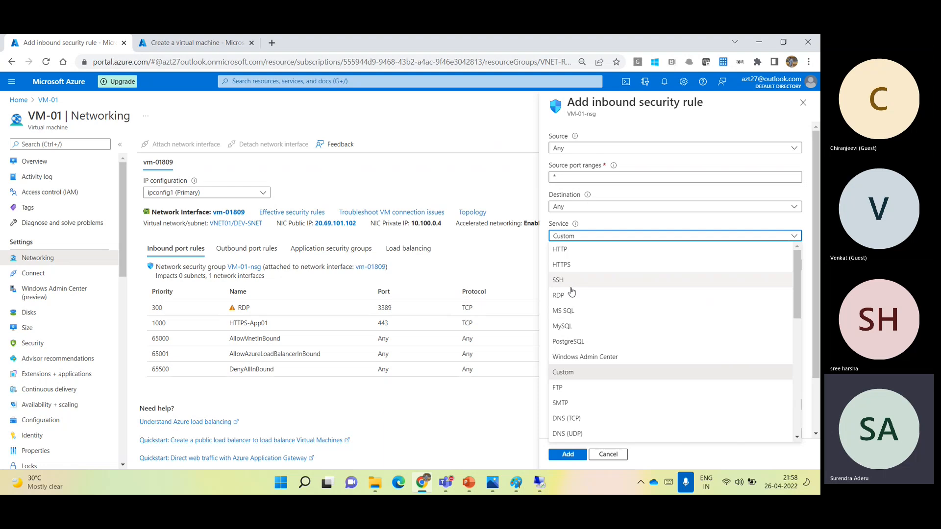
{"action": "left_click", "coordinate": [569, 296]}
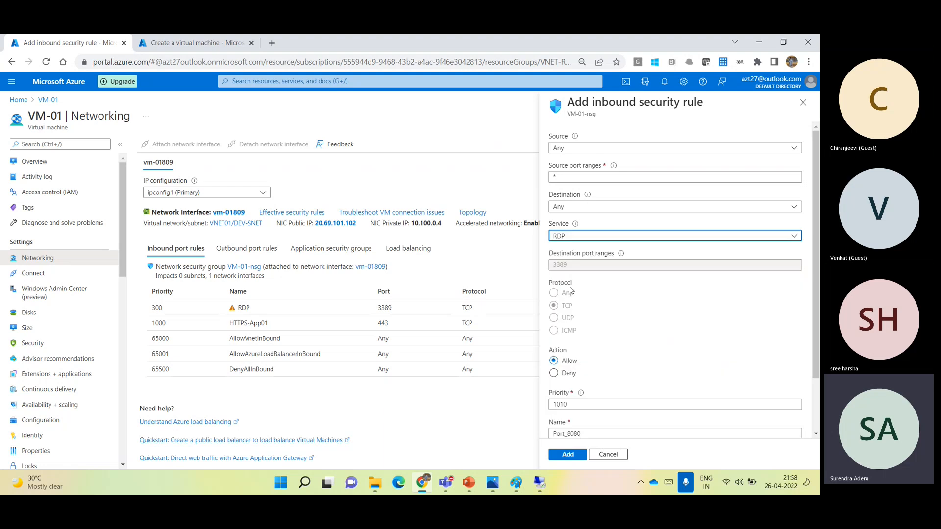
{"action": "left_click", "coordinate": [571, 237]}
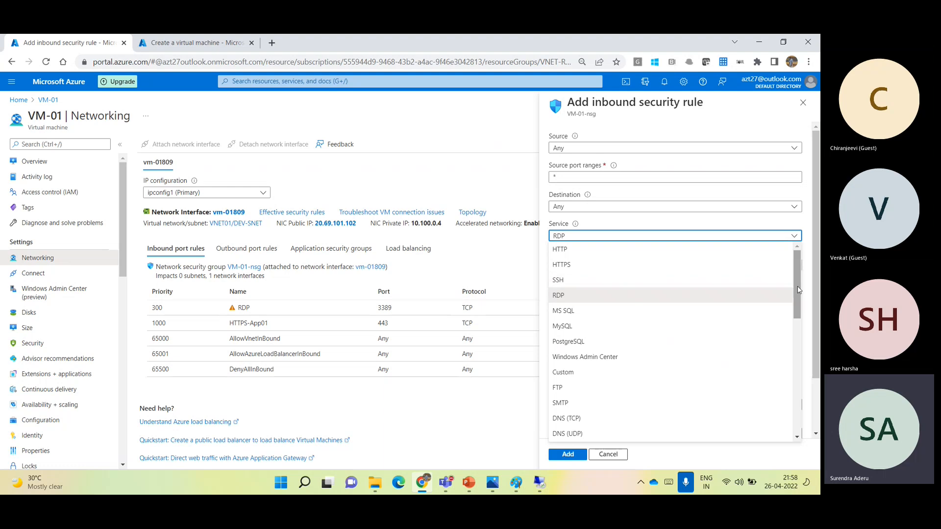
{"action": "left_click_drag", "start_coordinate": [798, 290], "coordinate": [794, 262]}
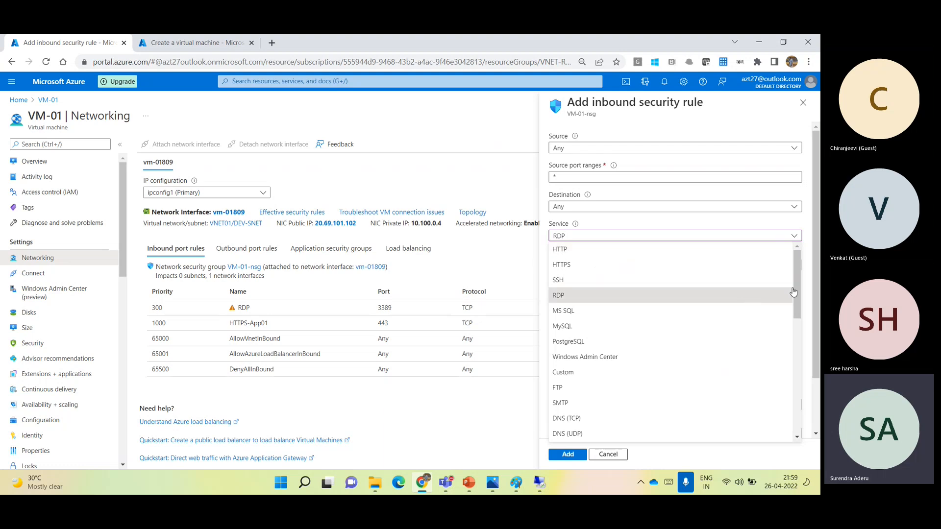
{"action": "left_click_drag", "start_coordinate": [796, 292], "coordinate": [795, 252]}
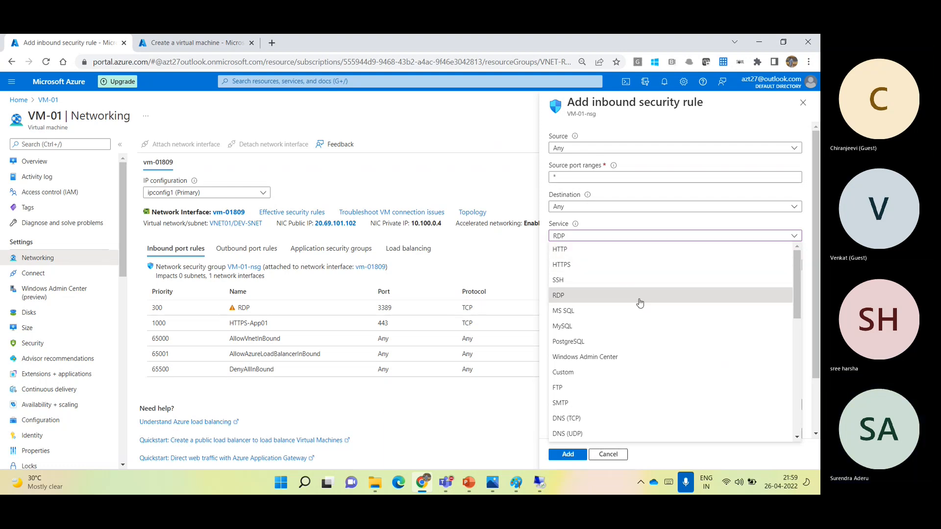
{"action": "left_click", "coordinate": [570, 373]}
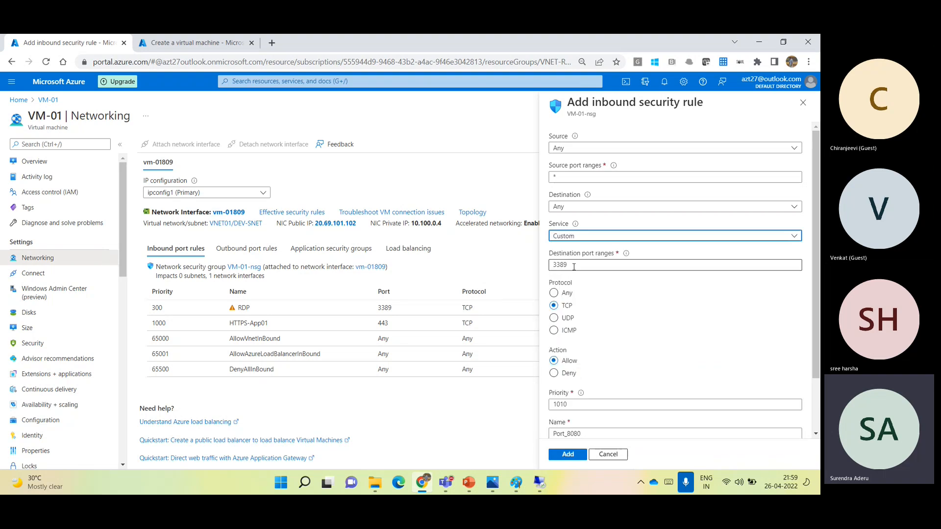
- Set the new inbound rule's destination port range to 3389 and its action to Deny
{"action": "double_click", "coordinate": [574, 267]}
{"action": "type", "text": "123"}
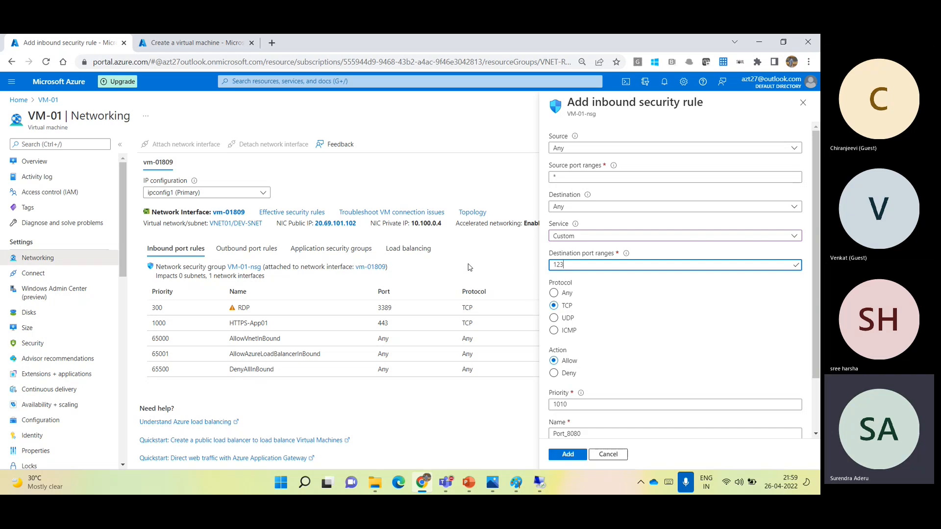
{"action": "key", "text": "ctrl+a"}
{"action": "key", "text": "BackSpace"}
{"action": "type", "text": "3389"}
{"action": "left_click", "coordinate": [569, 375]}
- Set the new inbound rule's priority to 200 and name it Deny-RDP
{"action": "left_click_drag", "start_coordinate": [571, 404], "coordinate": [494, 407]}
{"action": "type", "text": "200"}
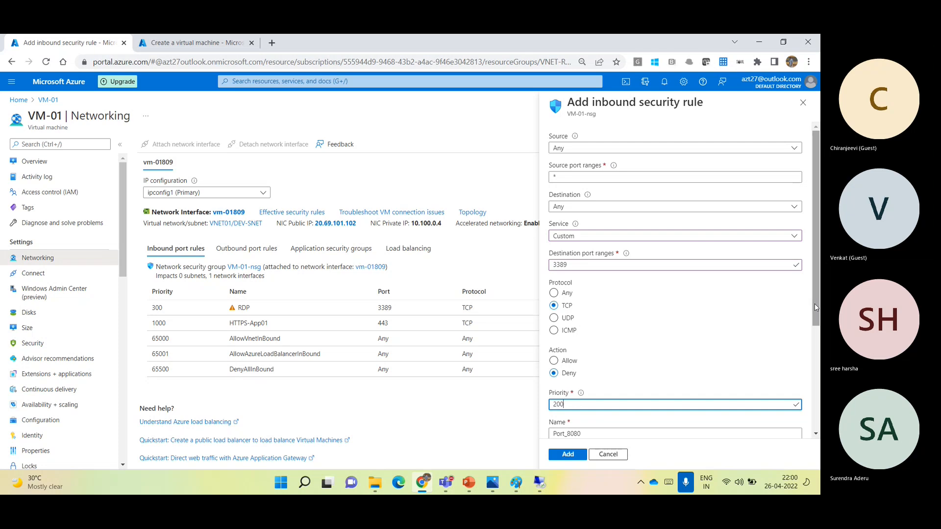
{"action": "scroll", "coordinate": [814, 302], "scroll_direction": "down", "scroll_amount": 2}
{"action": "left_click_drag", "start_coordinate": [584, 363], "coordinate": [414, 388]}
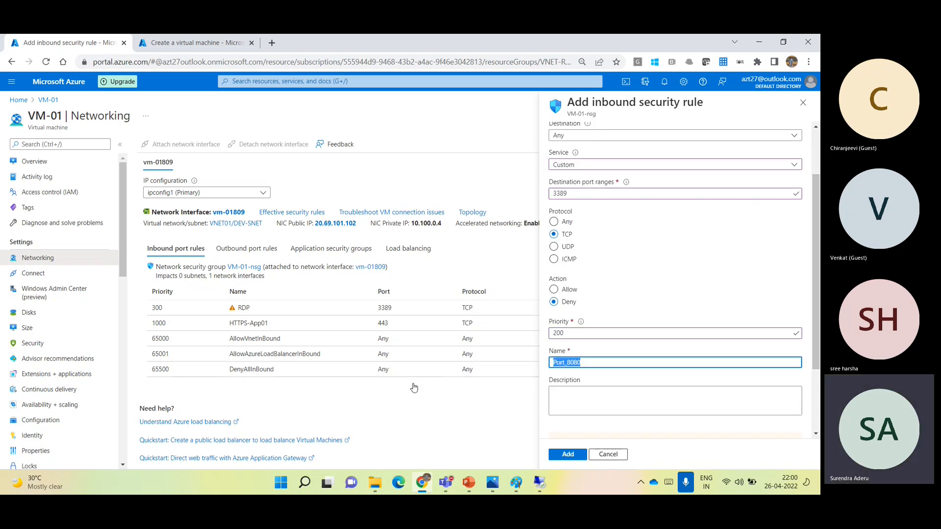
{"action": "type", "text": "Deny-RDP"}
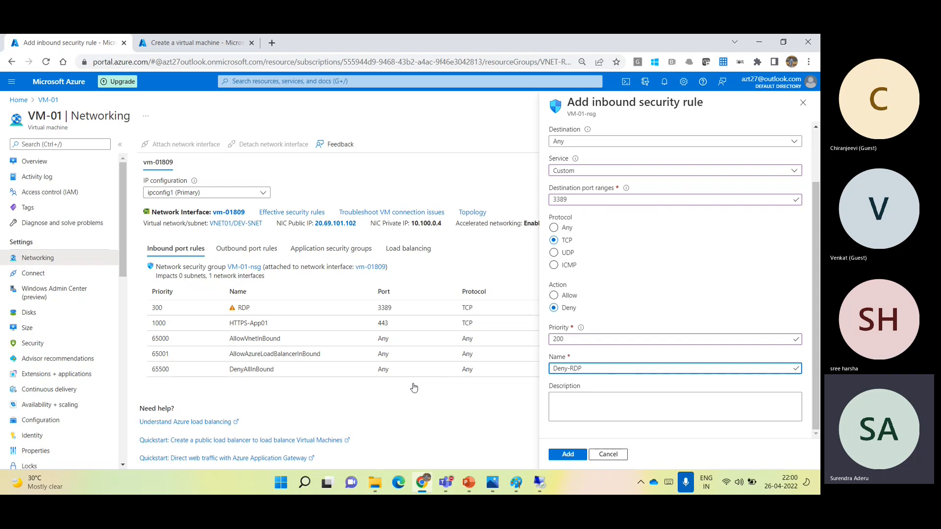
- Create the Deny-RDP inbound rule and reload VM-01's inbound port rules
{"action": "left_click", "coordinate": [568, 455]}
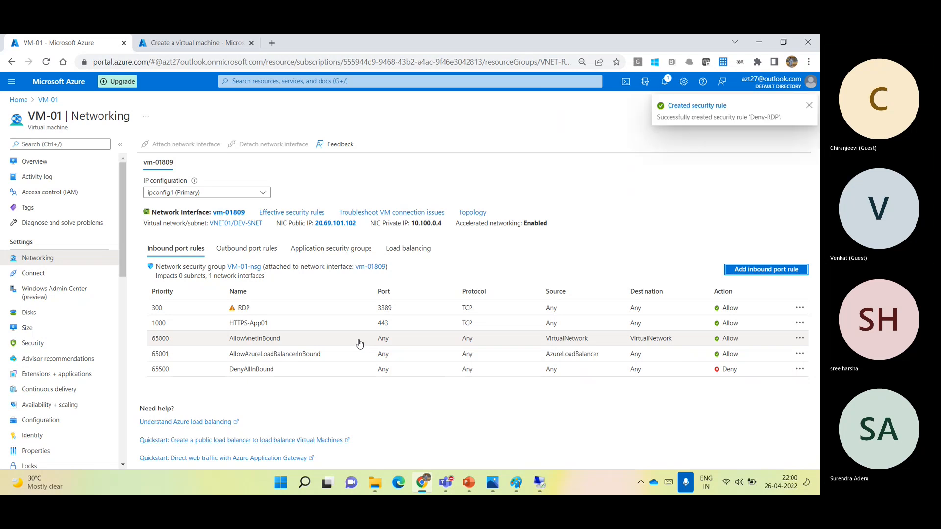
{"action": "left_click", "coordinate": [46, 169]}
{"action": "left_click", "coordinate": [58, 259]}
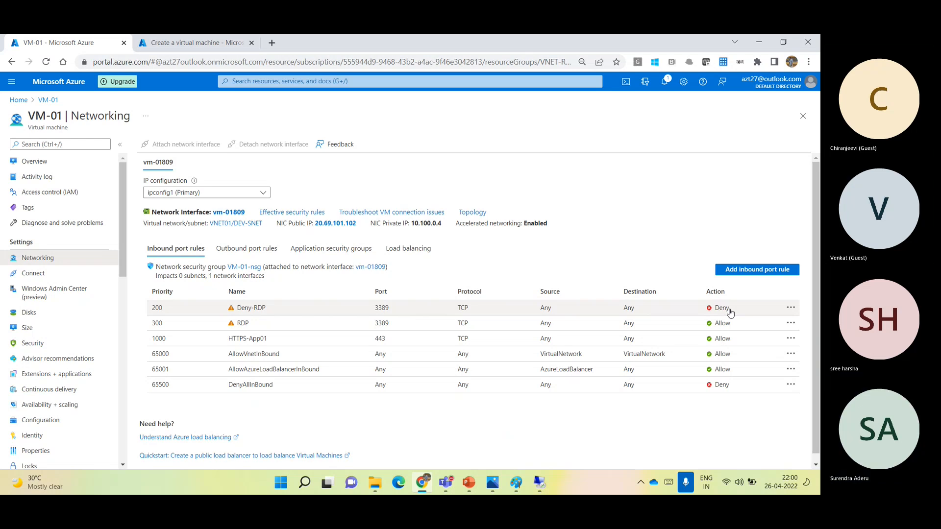
- Launch Remote Desktop Connection with mstsc and try to connect to VM-01's public IP 20.69.101.102
{"action": "key", "text": "super+r"}
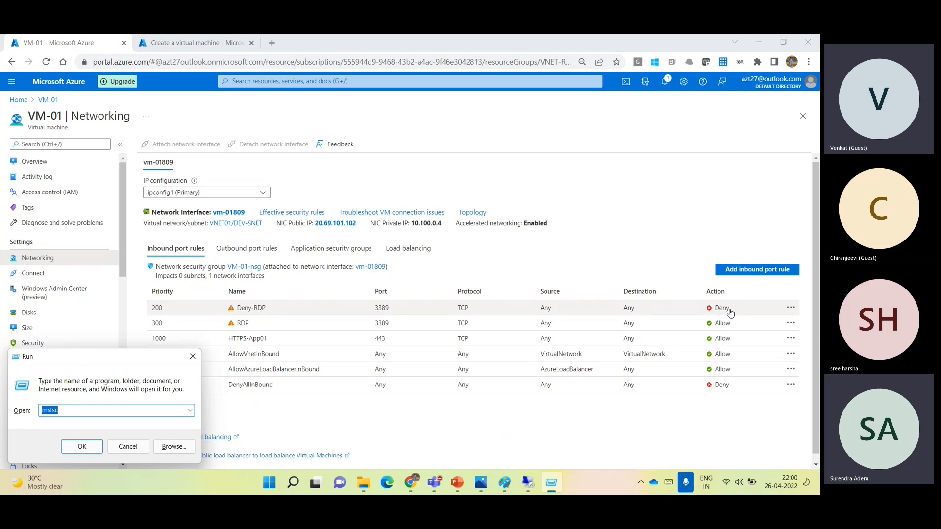
{"action": "key", "text": "Return"}
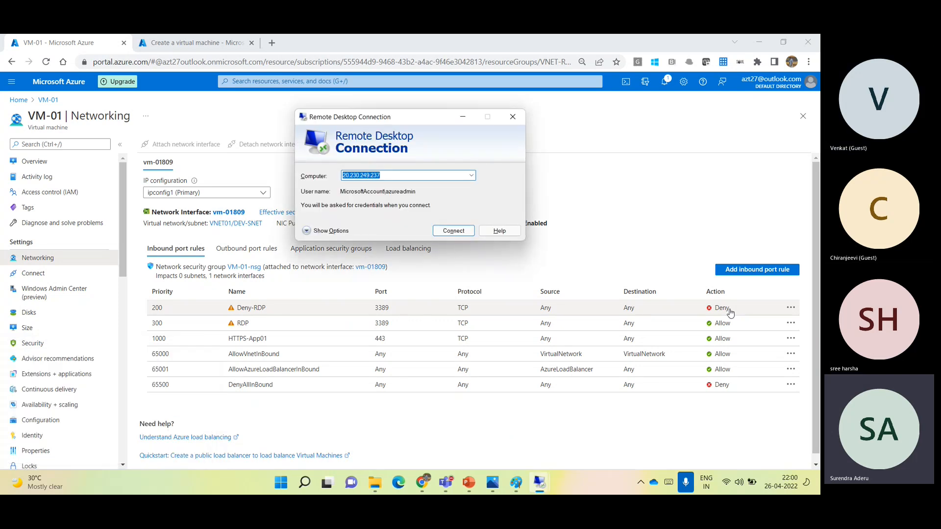
{"action": "type", "text": "20.69.101.102"}
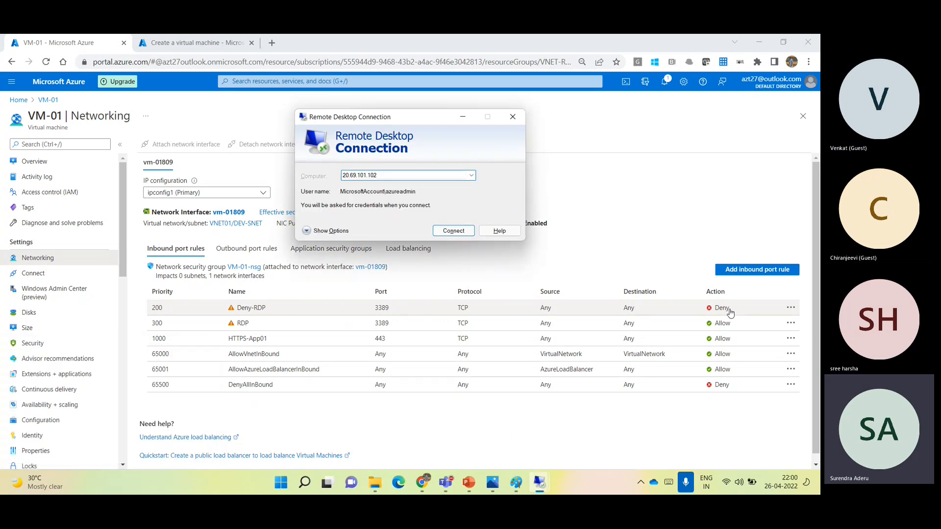
{"action": "key", "text": "Return"}
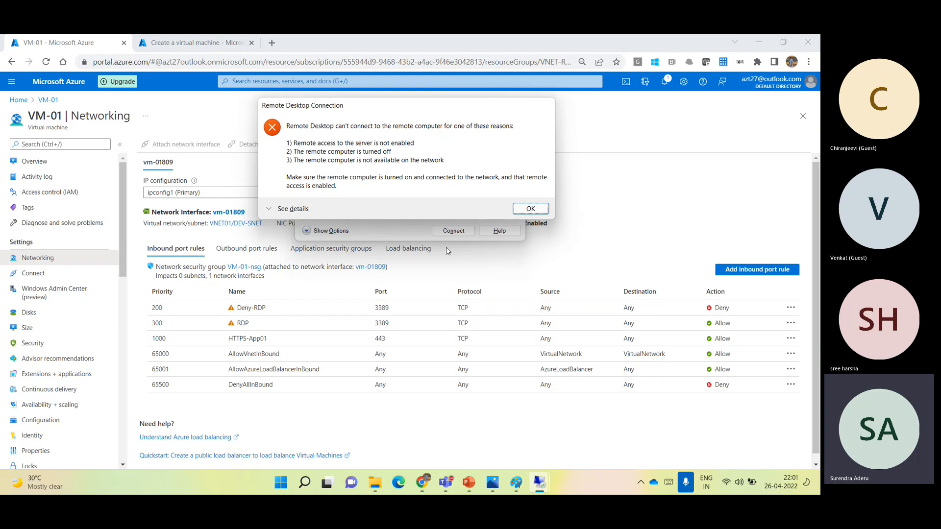
- Set the Deny-RDP rule's priority to 400, save it, and close the rule's settings
{"action": "left_click", "coordinate": [170, 306]}
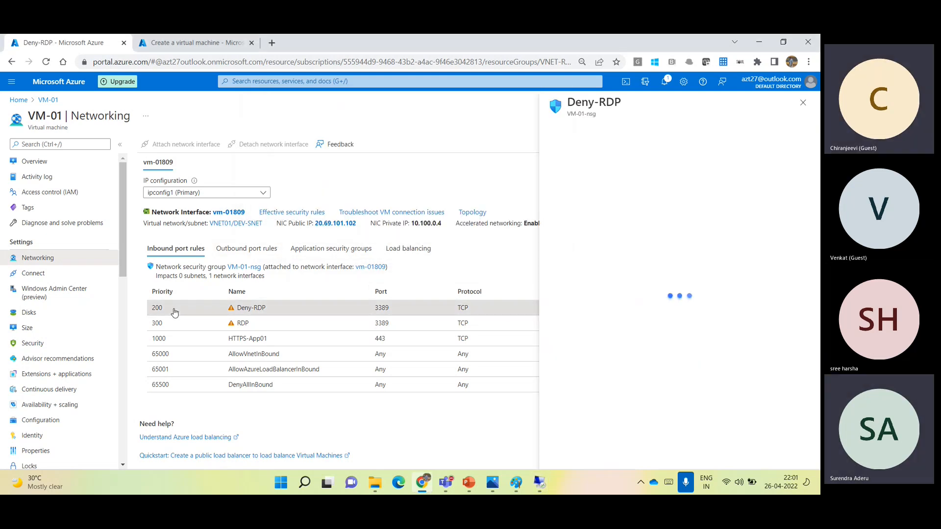
{"action": "left_click", "coordinate": [563, 422]}
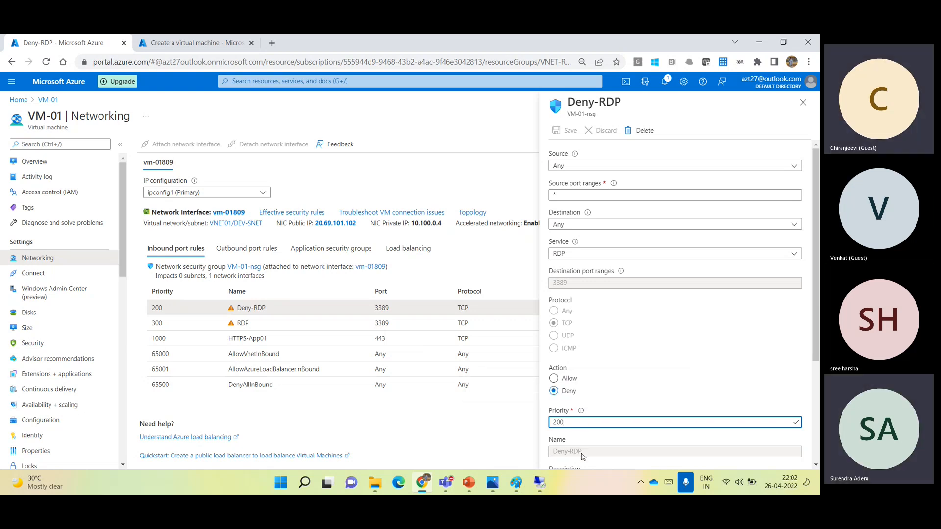
{"action": "double_click", "coordinate": [558, 423]}
{"action": "type", "text": "400"}
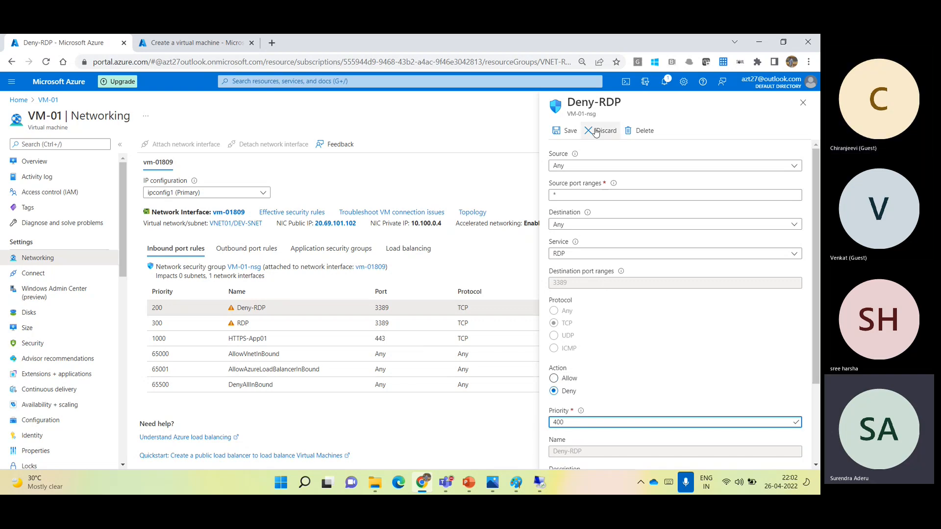
{"action": "left_click", "coordinate": [570, 131]}
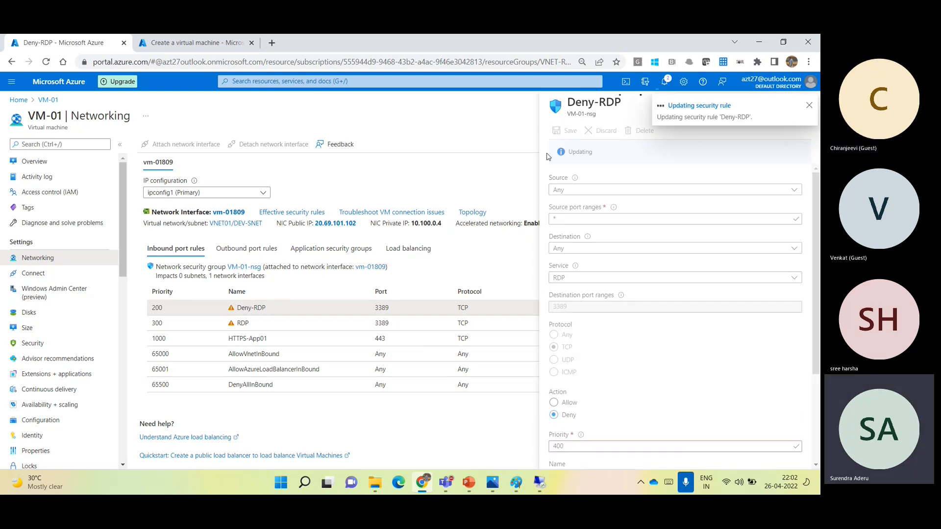
{"action": "left_click", "coordinate": [809, 109]}
{"action": "left_click", "coordinate": [809, 108]}
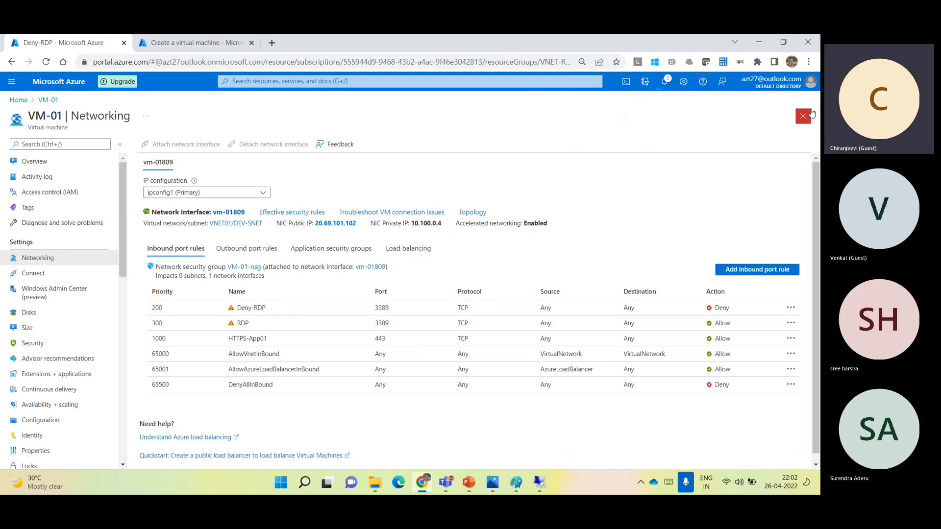
- Check the portal notifications for the Deny-RDP rule update and reload VM-01's inbound port rules
{"action": "left_click", "coordinate": [665, 82]}
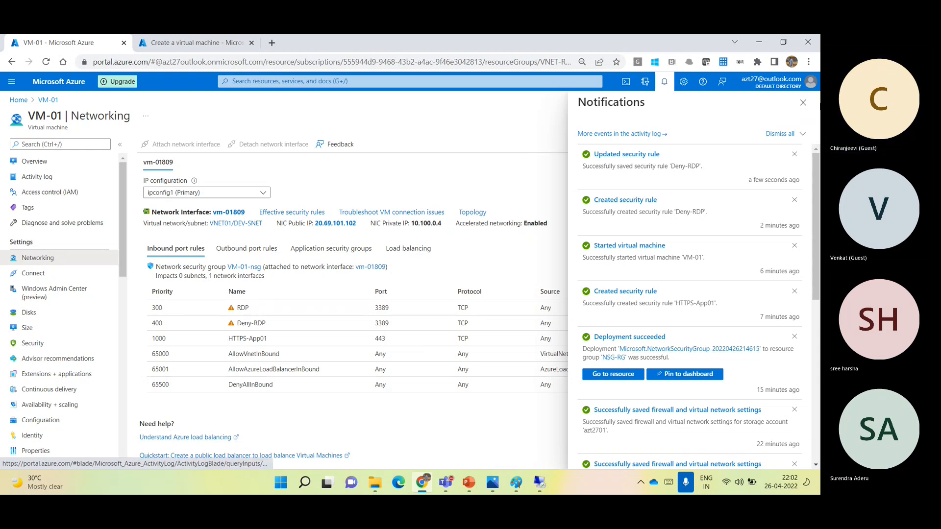
{"action": "left_click", "coordinate": [803, 103]}
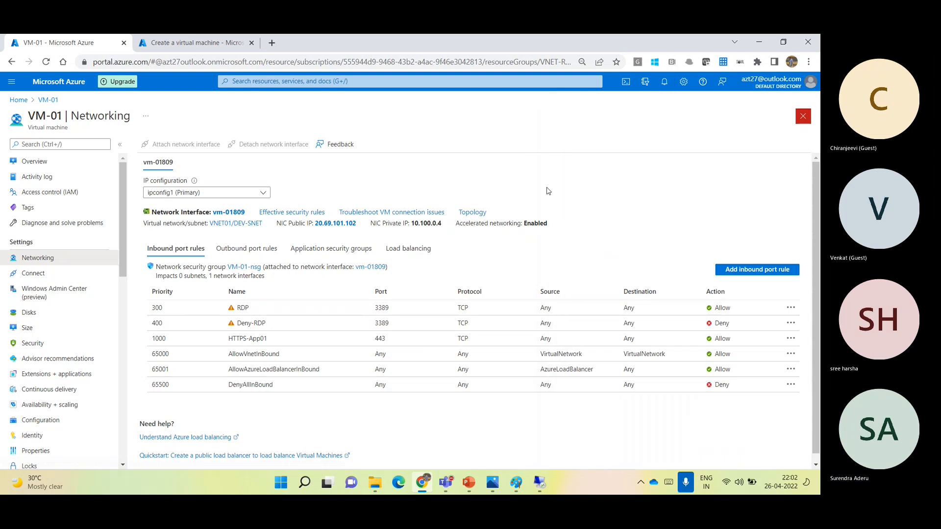
{"action": "left_click", "coordinate": [49, 165]}
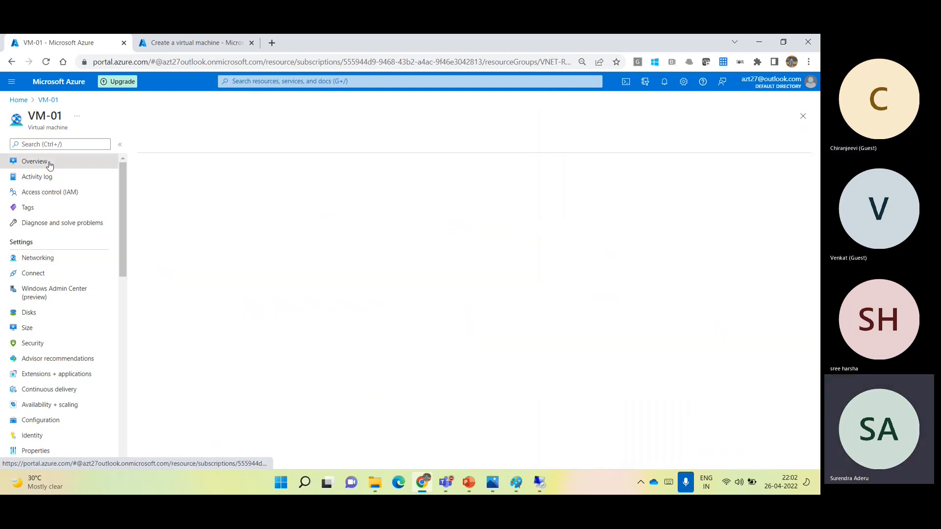
{"action": "left_click", "coordinate": [55, 260]}
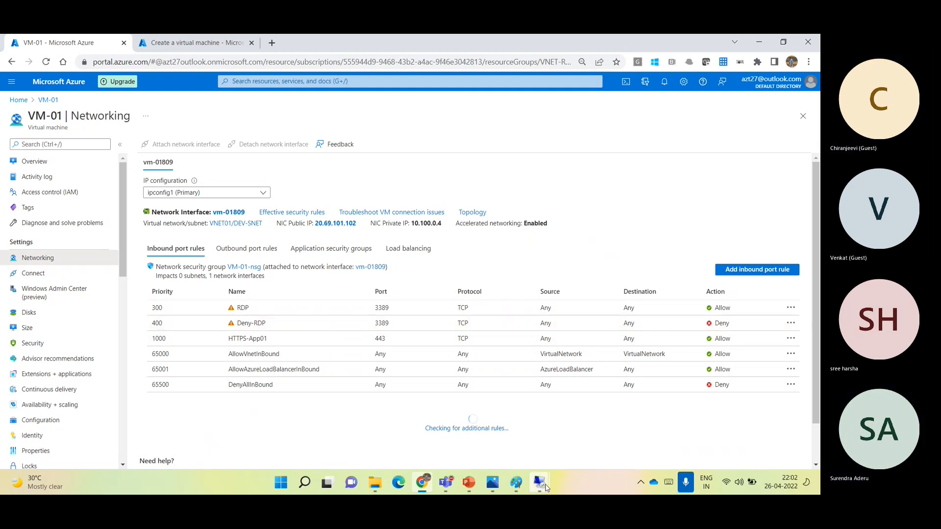
- Return to Remote Desktop Connection, dismiss the error, and retry connecting to 20.69.101.102
{"action": "mouse_move", "coordinate": [540, 483]}
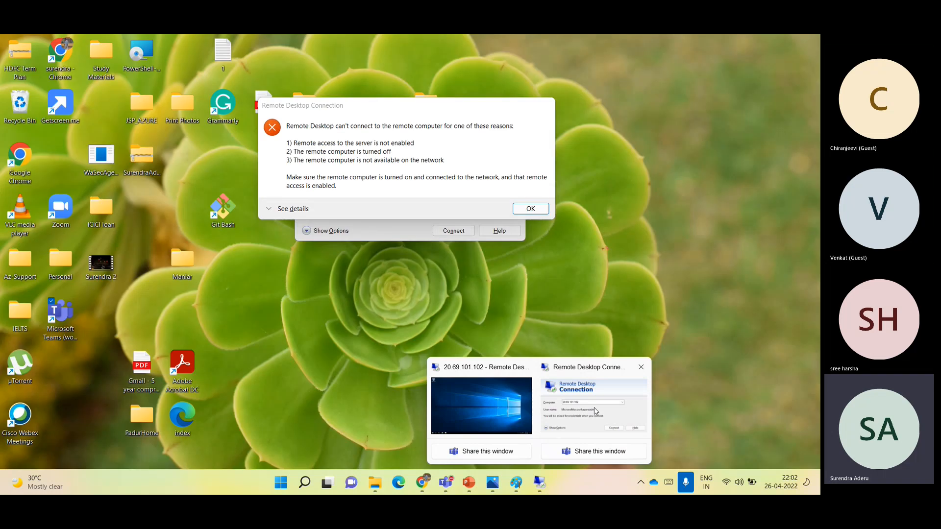
{"action": "left_click", "coordinate": [596, 410]}
{"action": "left_click", "coordinate": [532, 208]}
{"action": "left_click", "coordinate": [471, 230]}
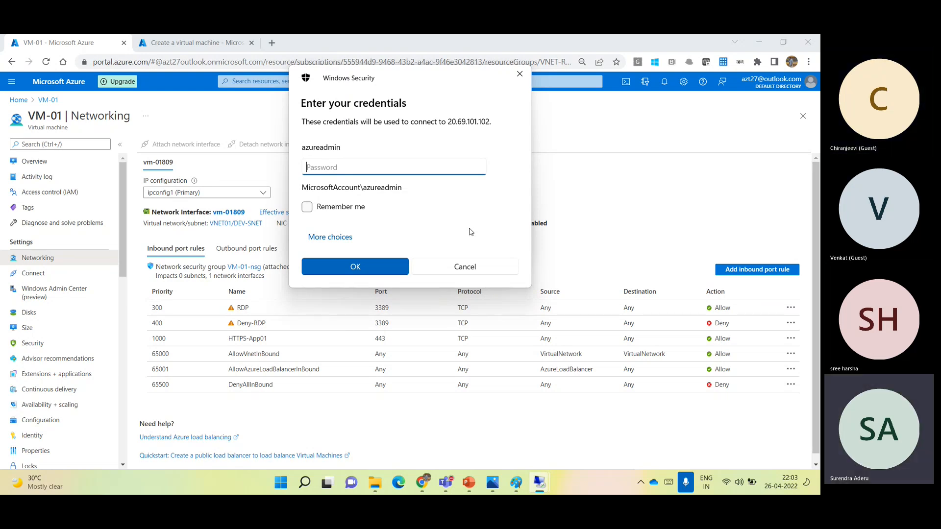
- Start a new inbound rule for VM-01-nsg with the Custom service and destination port range 9090
{"action": "left_click", "coordinate": [757, 273]}
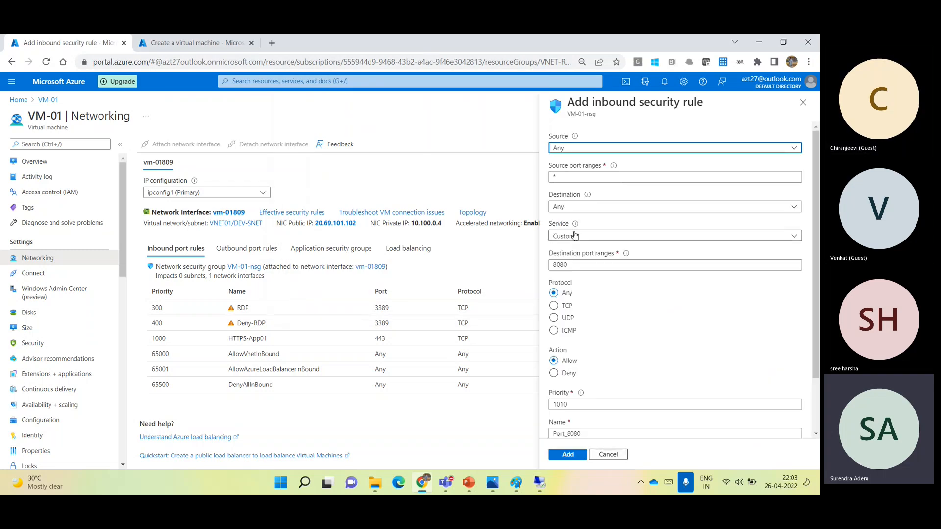
{"action": "left_click", "coordinate": [576, 236]}
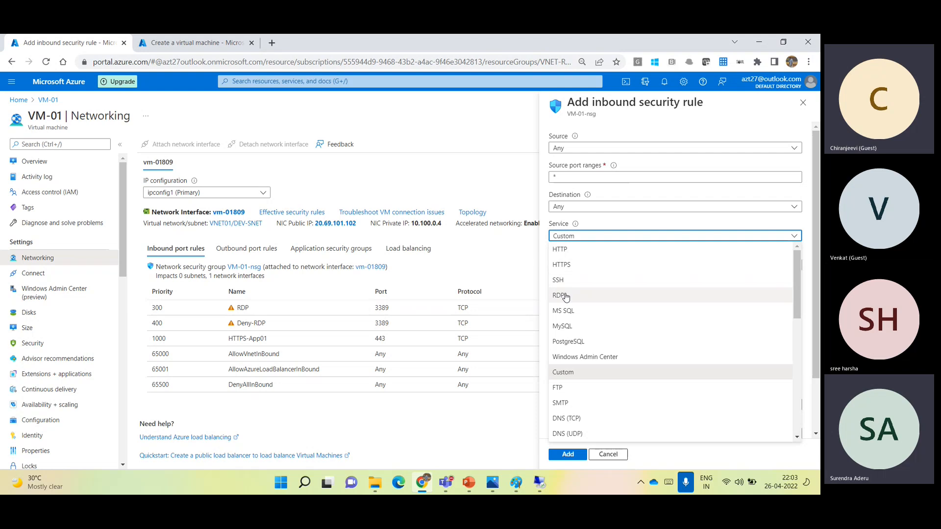
{"action": "left_click", "coordinate": [569, 378]}
{"action": "left_click", "coordinate": [576, 270]}
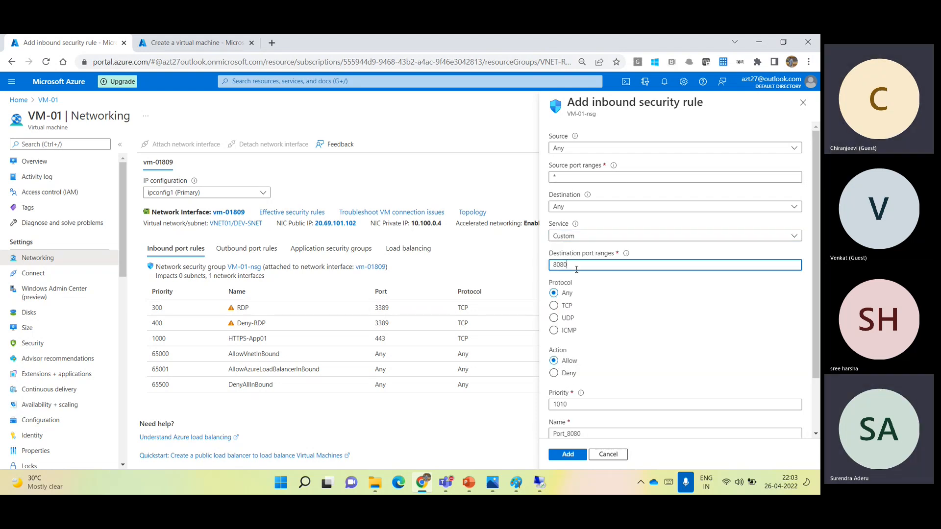
{"action": "key", "text": "BackSpace"}
{"action": "key", "text": "BackSpace"}
{"action": "key", "text": "BackSpace"}
{"action": "key", "text": "BackSpace"}
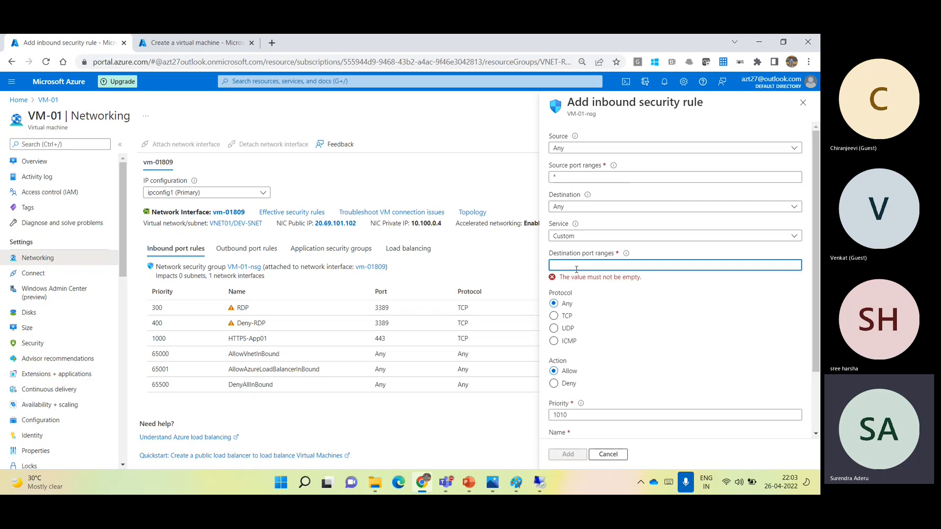
{"action": "type", "text": "9090"}
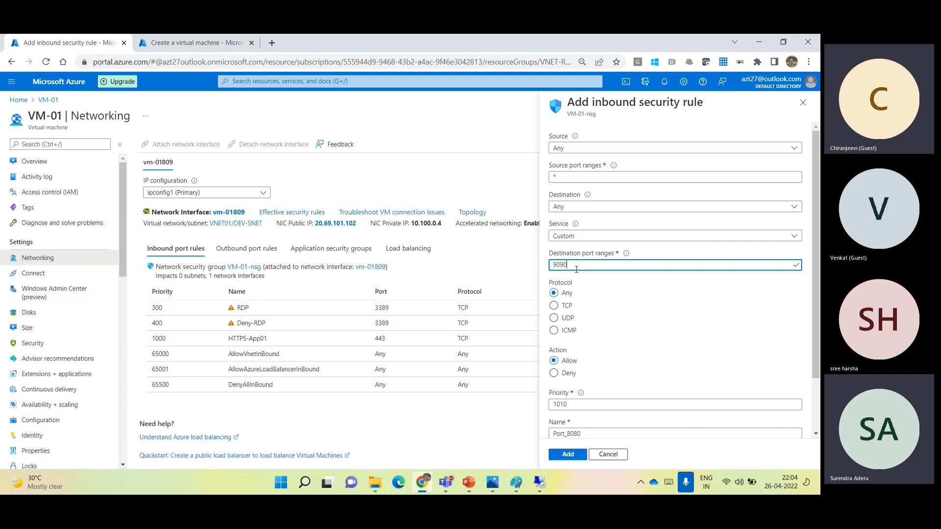
- Switch the new rule's service to HTTPS and back to Custom, and discard the unsaved rule
{"action": "left_click", "coordinate": [575, 237]}
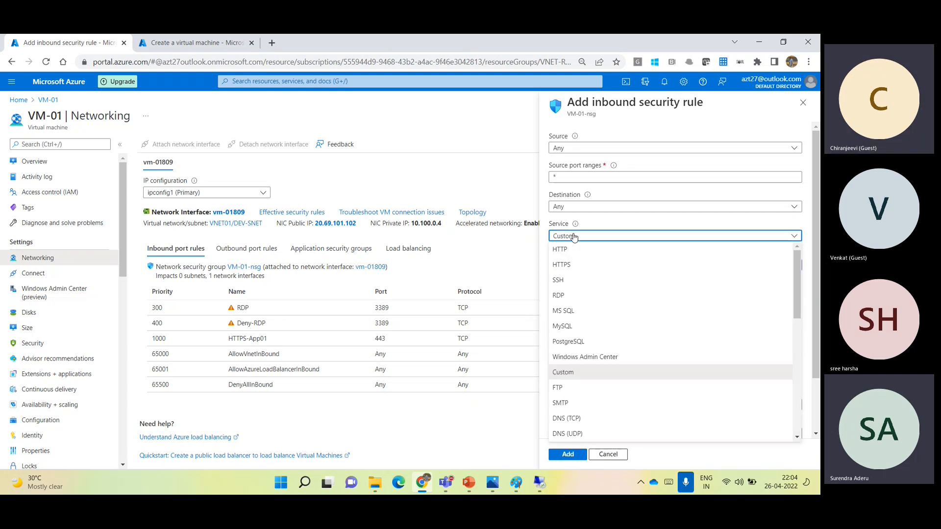
{"action": "left_click", "coordinate": [568, 267]}
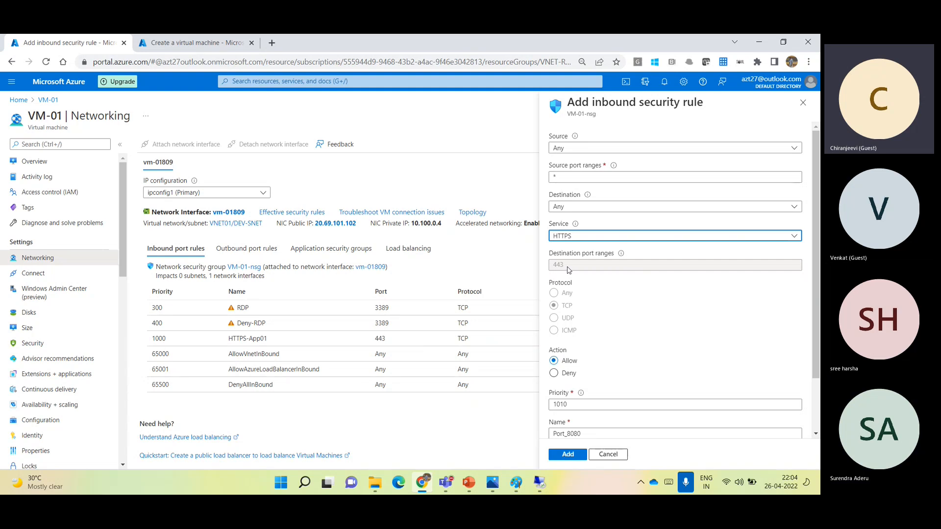
{"action": "left_click", "coordinate": [579, 238]}
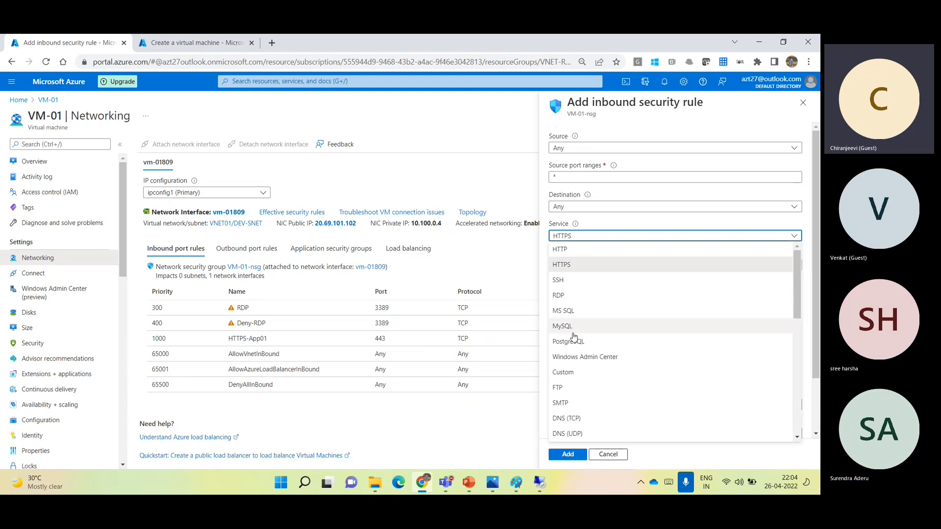
{"action": "left_click", "coordinate": [574, 374]}
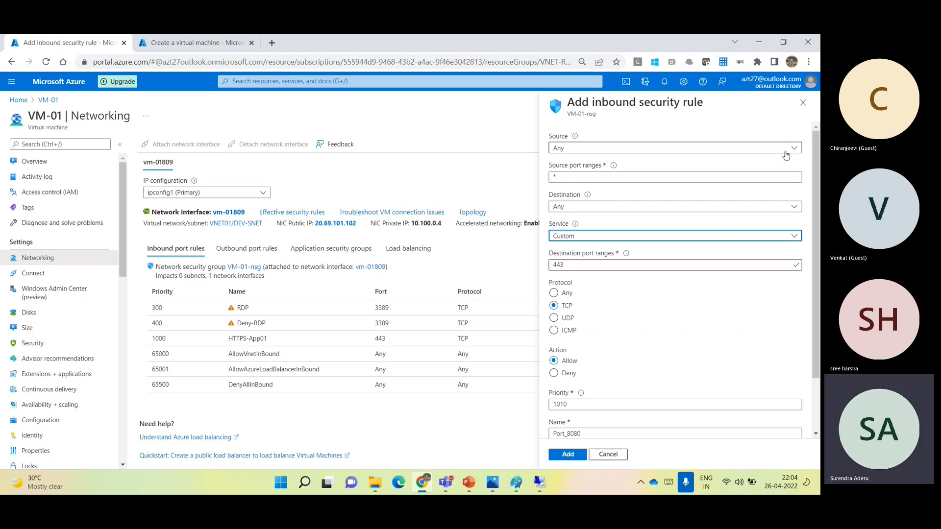
{"action": "left_click", "coordinate": [803, 104]}
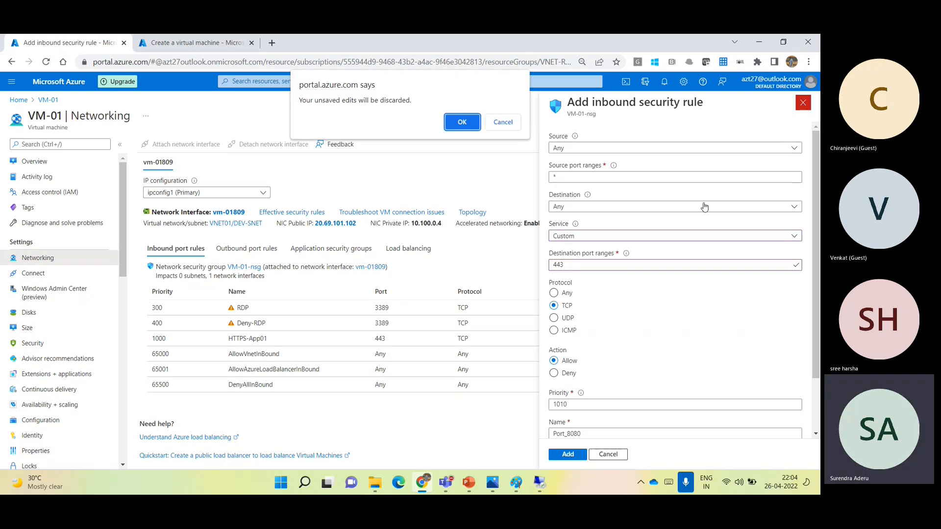
{"action": "left_click", "coordinate": [468, 123]}
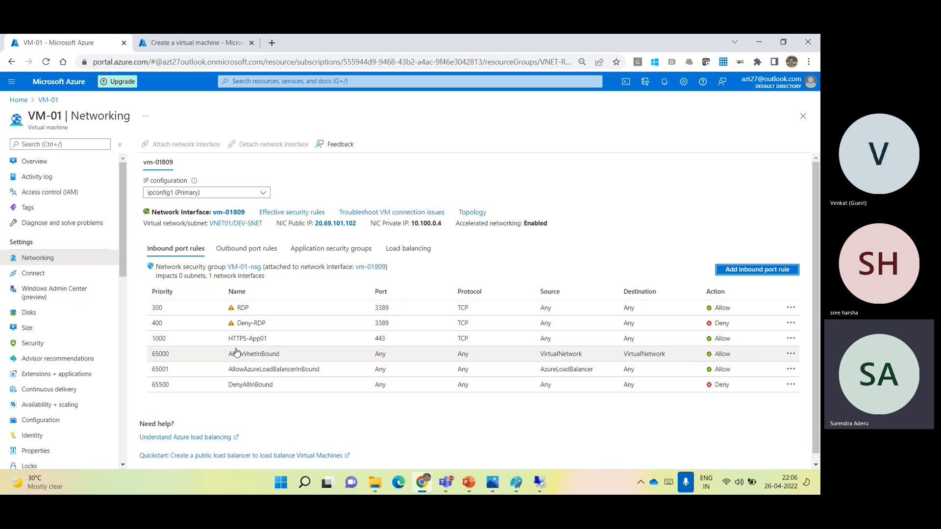
- Open the RDP inbound rule and change its source to IP Addresses
{"action": "left_click", "coordinate": [257, 312]}
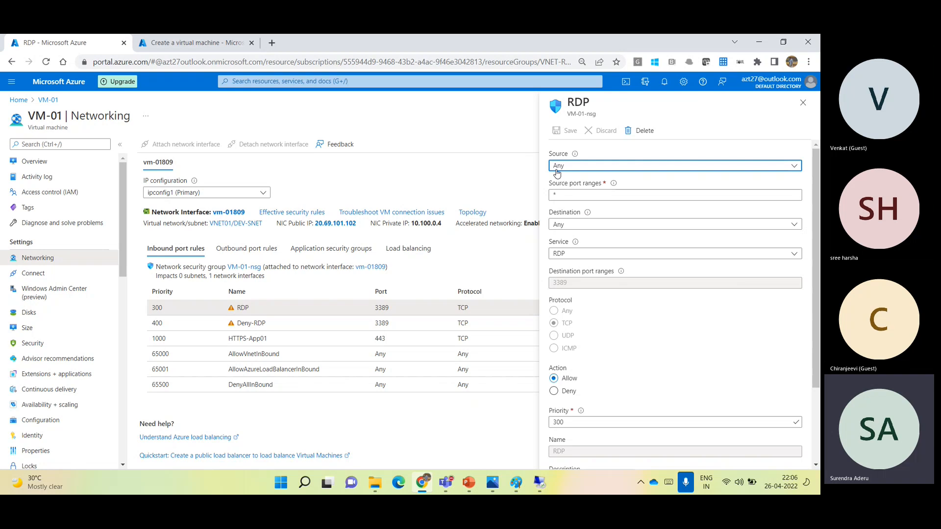
{"action": "left_click", "coordinate": [564, 168]}
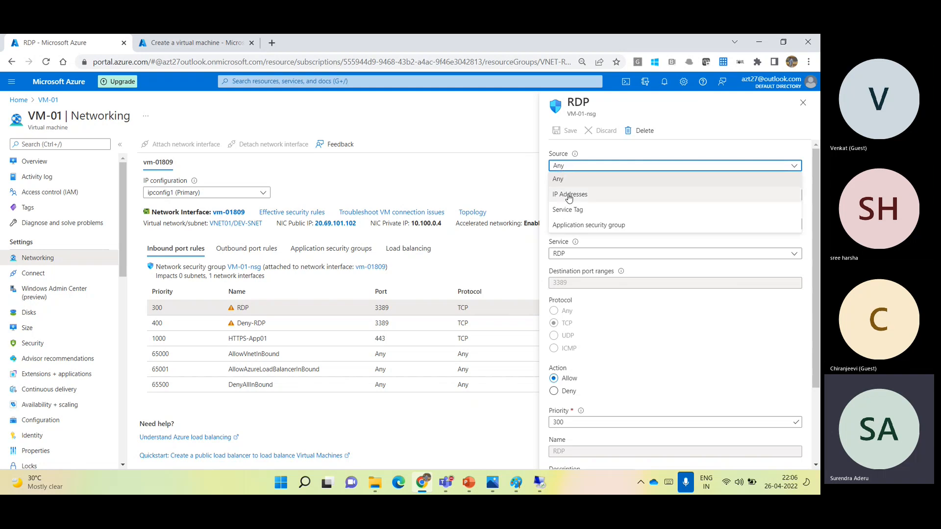
{"action": "left_click", "coordinate": [569, 196]}
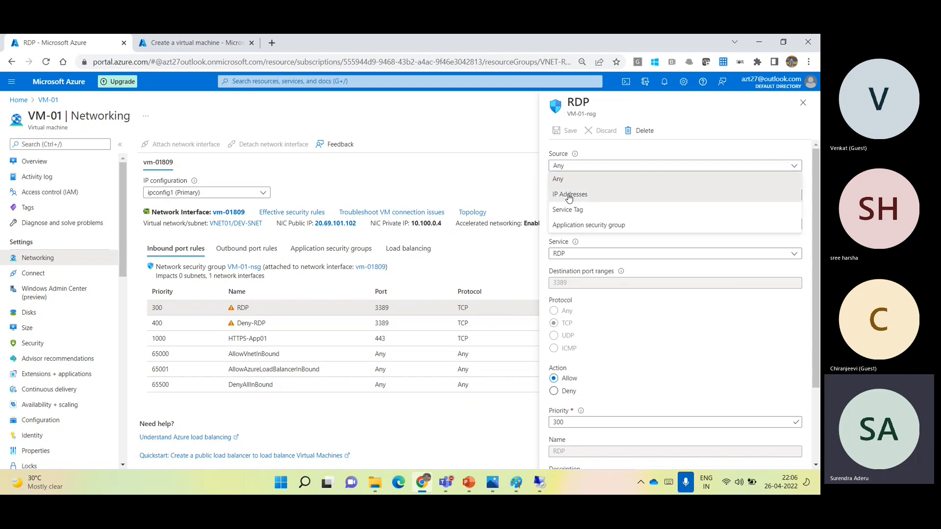
{"action": "left_click", "coordinate": [568, 194]}
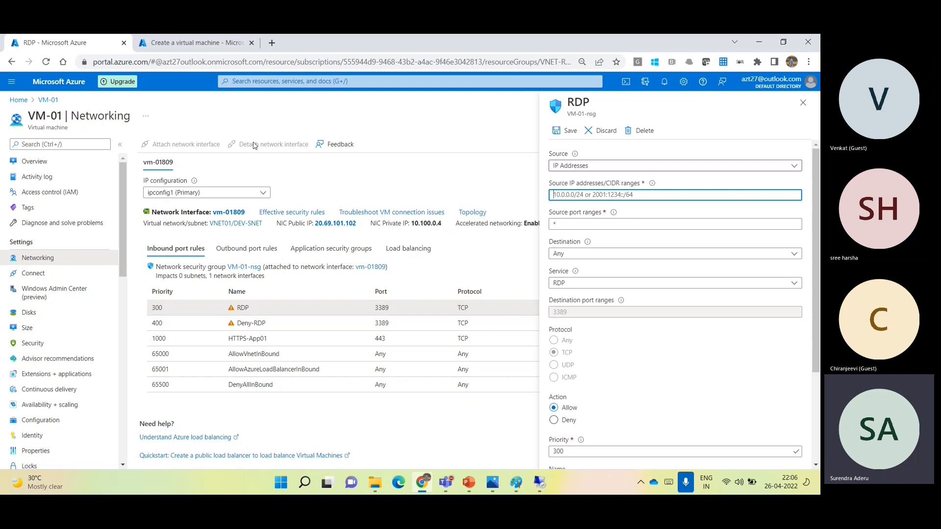
- Move the Create a virtual machine tab into its own window and look up the public IP address on whatismyipaddress.com in a new tab
{"action": "left_click", "coordinate": [268, 129]}
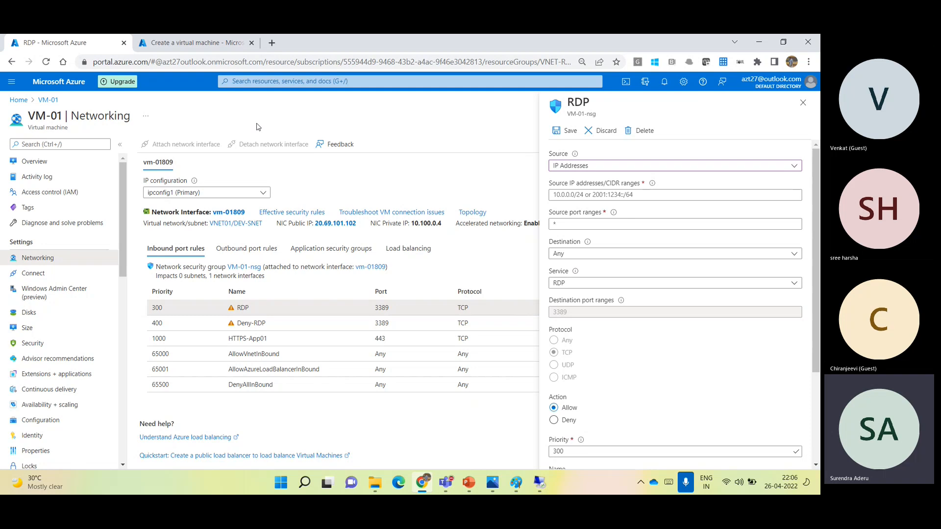
{"action": "left_click_drag", "start_coordinate": [186, 46], "coordinate": [200, 65]}
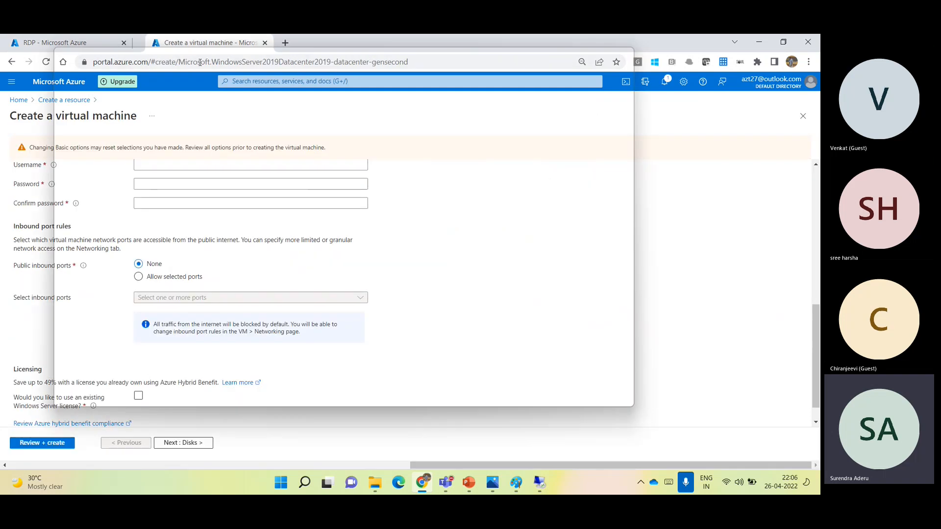
{"action": "left_click", "coordinate": [200, 66]}
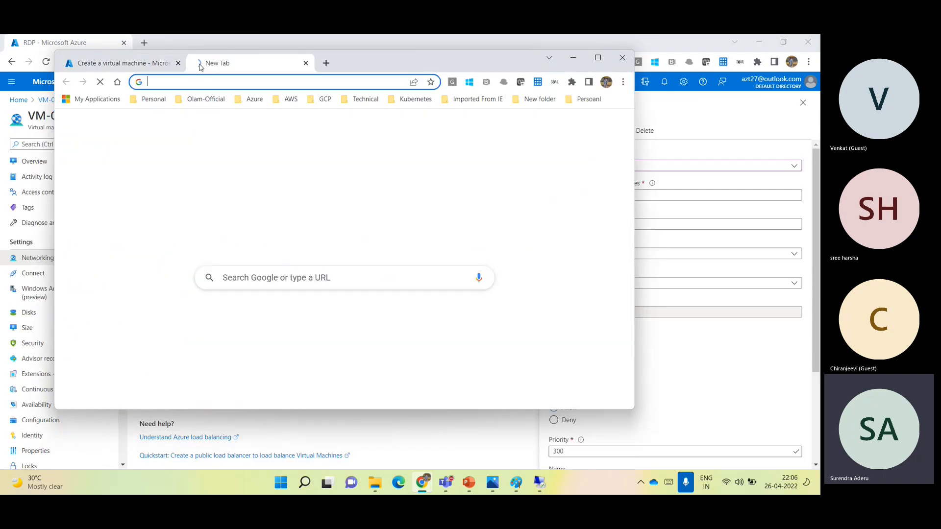
{"action": "type", "text": "waht"}
{"action": "key", "text": "BackSpace"}
{"action": "key", "text": "BackSpace"}
{"action": "key", "text": "BackSpace"}
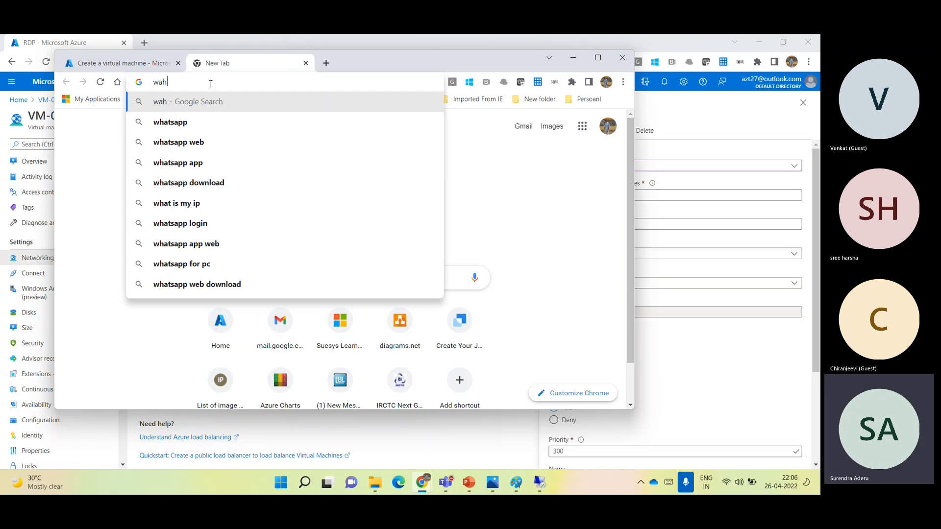
{"action": "type", "text": "hat i s"}
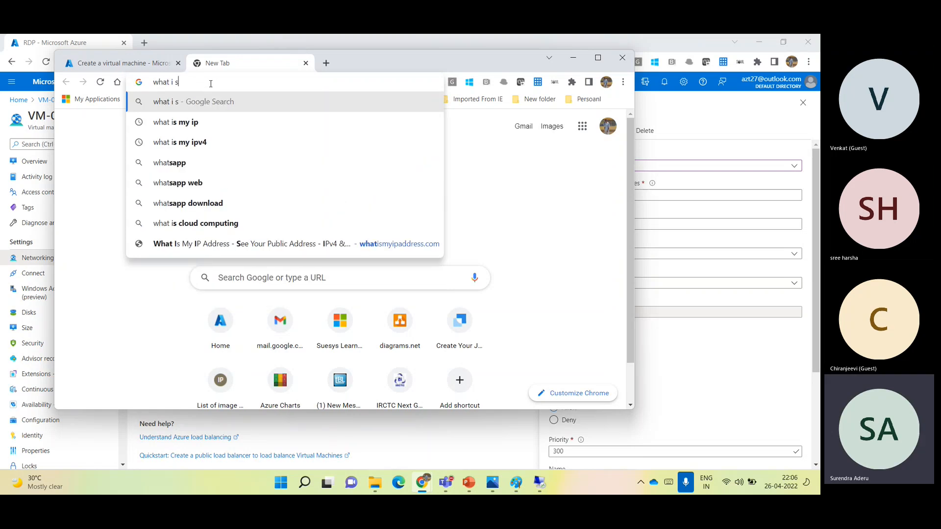
{"action": "type", "text": ",yi"}
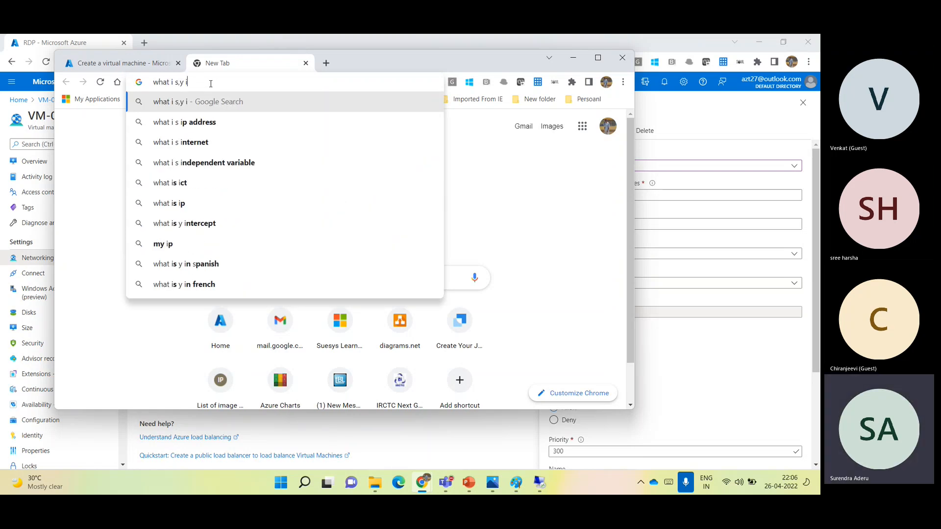
{"action": "type", "text": "p"}
{"action": "left_click", "coordinate": [202, 126]}
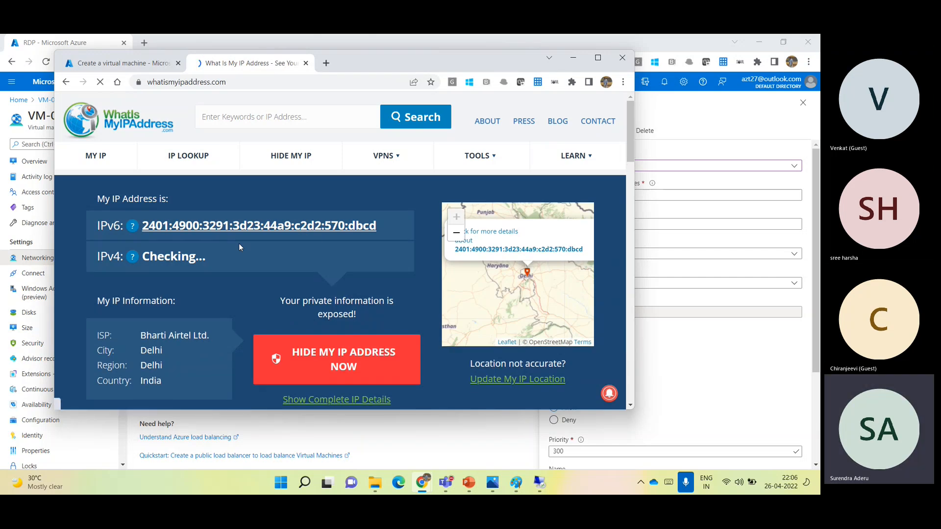
{"action": "left_click_drag", "start_coordinate": [239, 256], "coordinate": [235, 256]}
{"action": "left_click_drag", "start_coordinate": [236, 308], "coordinate": [142, 300]}
{"action": "key", "text": "ctrl+c"}
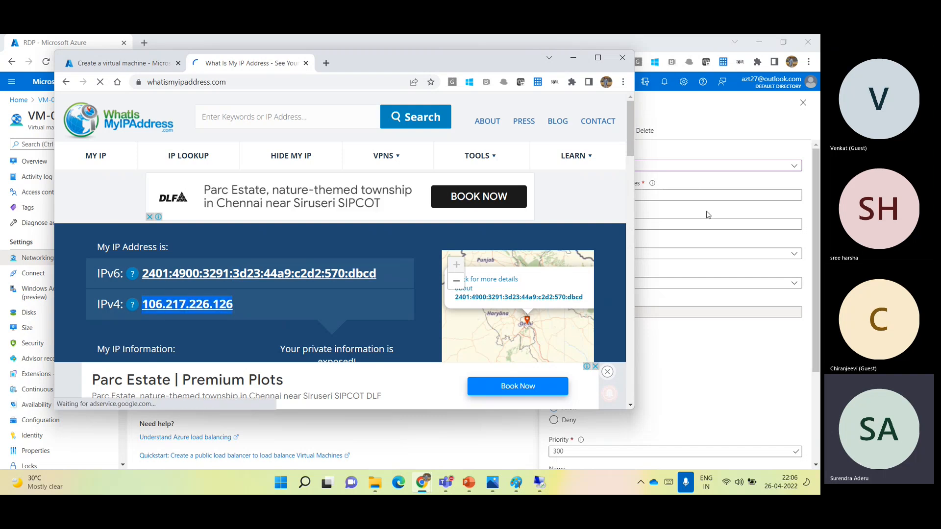
{"action": "left_click", "coordinate": [697, 196]}
{"action": "key", "text": "ctrl+v"}
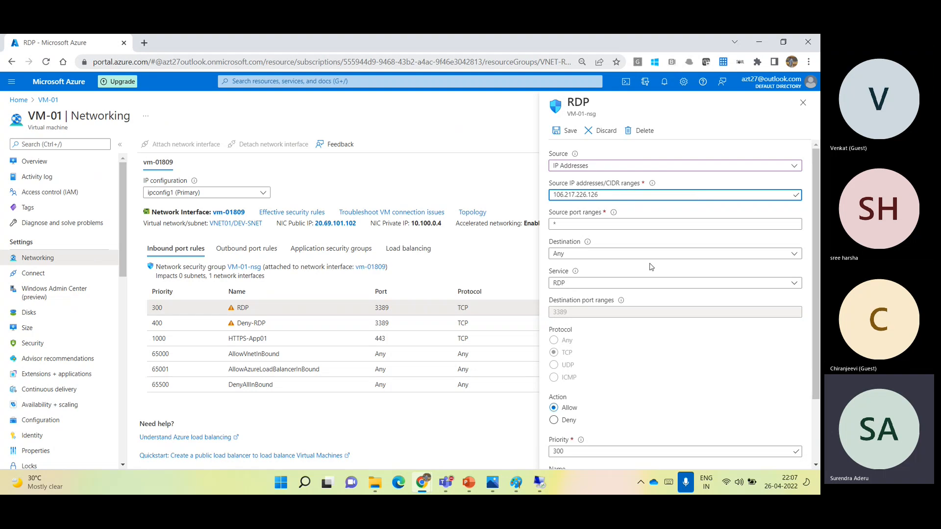
{"action": "left_click", "coordinate": [566, 130]}
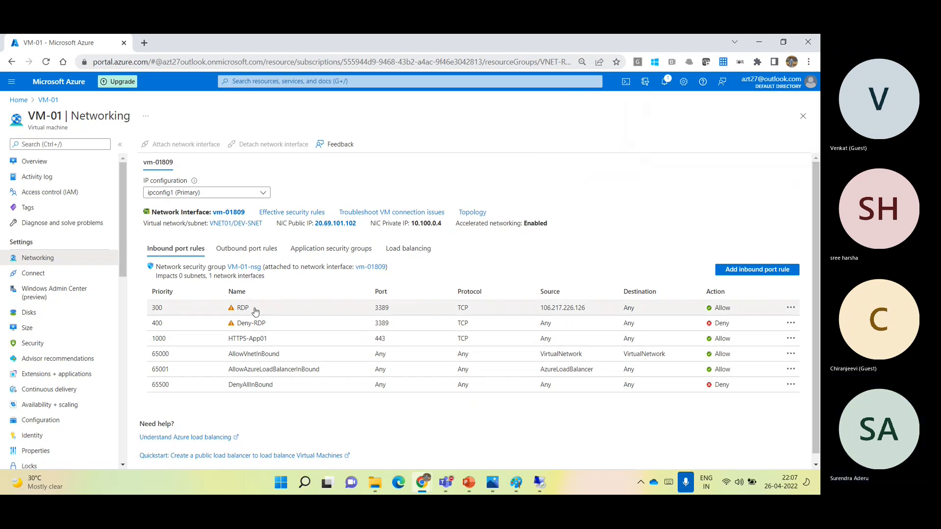
- Reload VM-01's networking rules and check the RDP rule's name and source address in the inbound list
{"action": "left_click", "coordinate": [33, 167]}
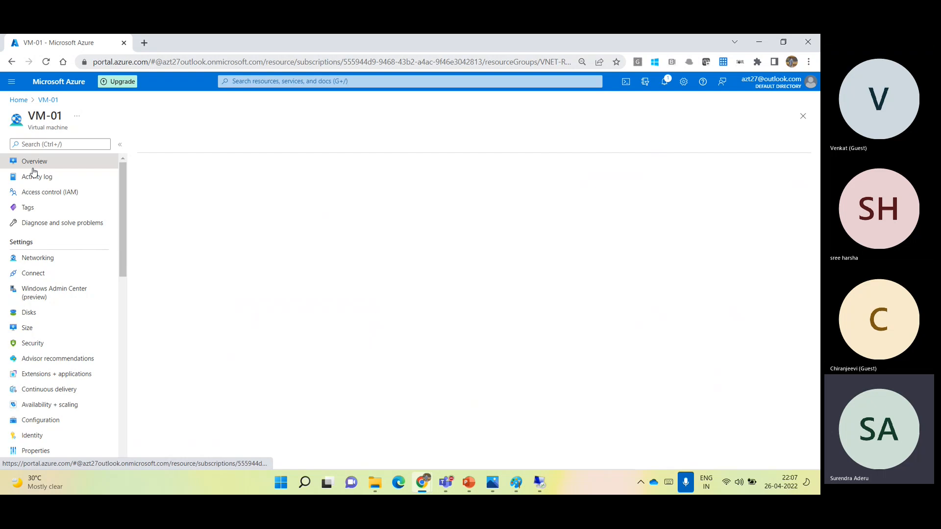
{"action": "left_click", "coordinate": [52, 255]}
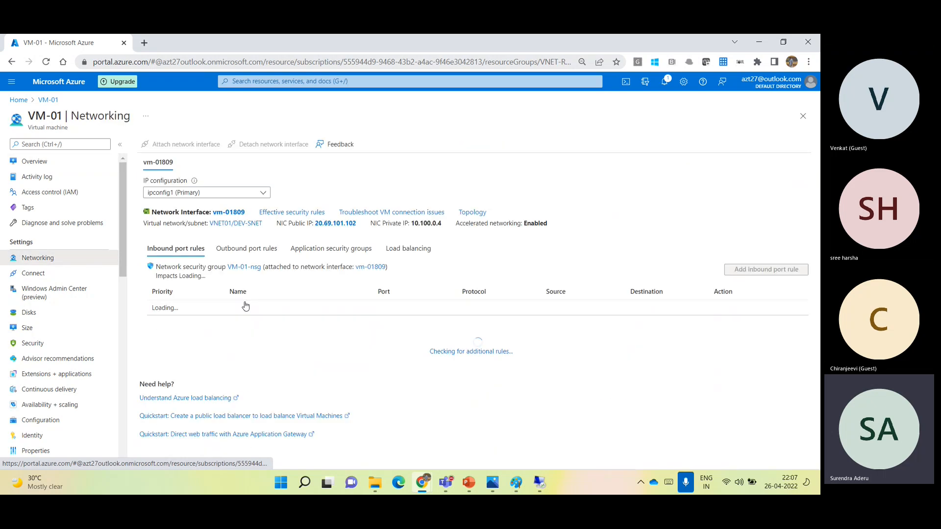
{"action": "left_click_drag", "start_coordinate": [221, 307], "coordinate": [247, 313]}
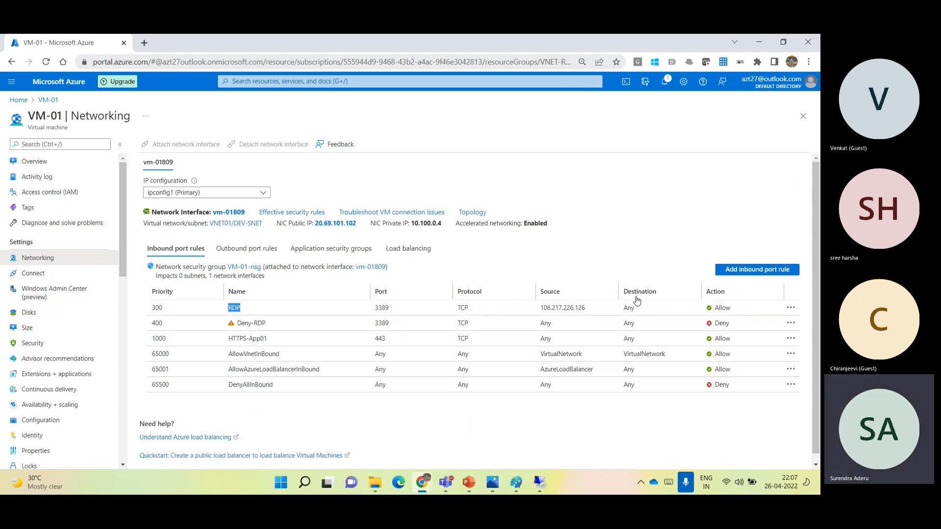
{"action": "left_click_drag", "start_coordinate": [587, 310], "coordinate": [540, 310]}
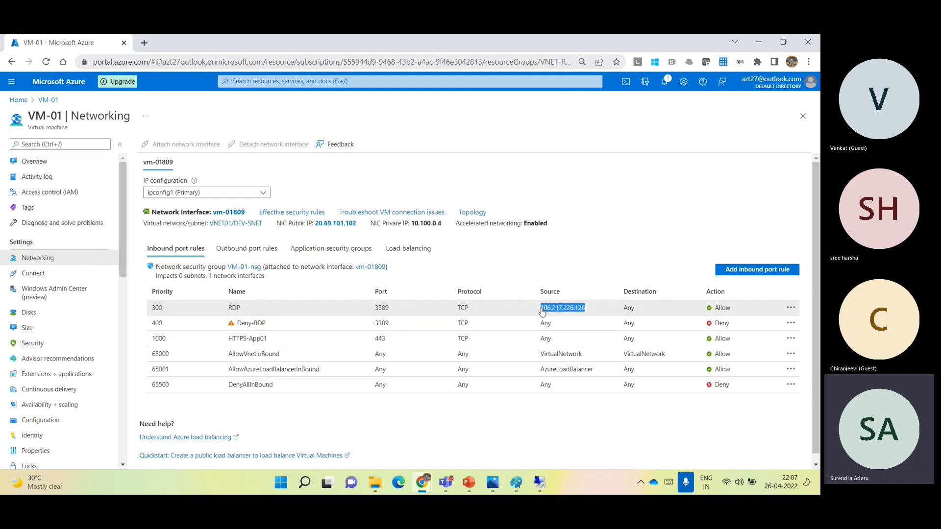
{"action": "left_click", "coordinate": [362, 231]}
- Try appending a comma and a slash to the RDP rule's source IP address, remove each, and close the rule
{"action": "left_click", "coordinate": [278, 308]}
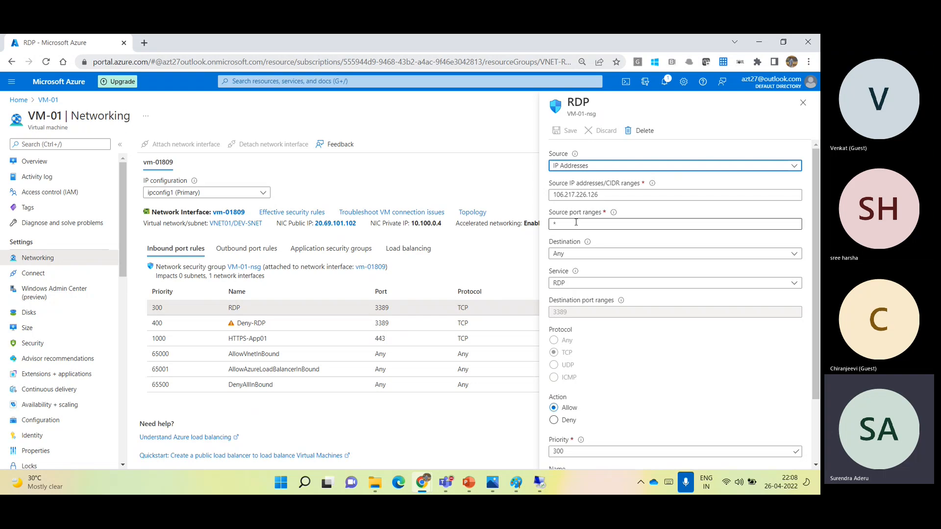
{"action": "left_click", "coordinate": [614, 199]}
{"action": "type", "text": ","}
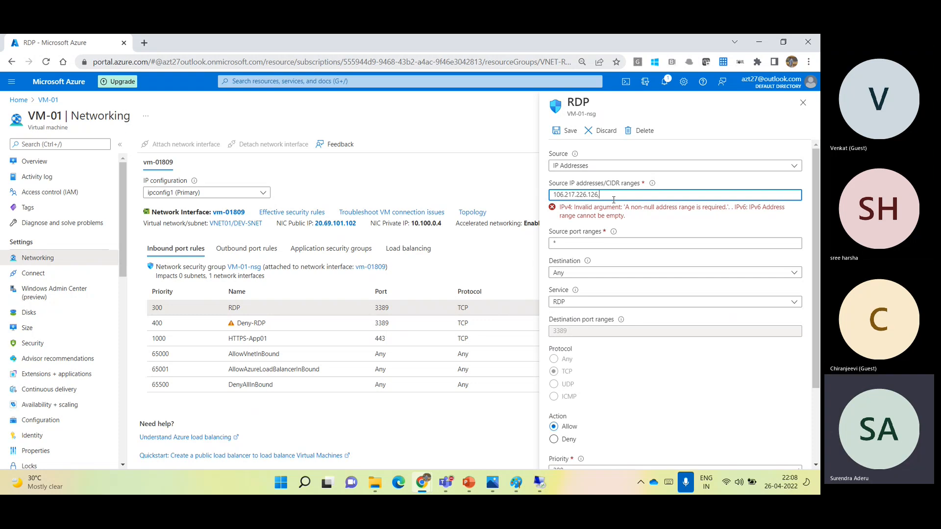
{"action": "key", "text": "BackSpace"}
{"action": "type", "text": "/"}
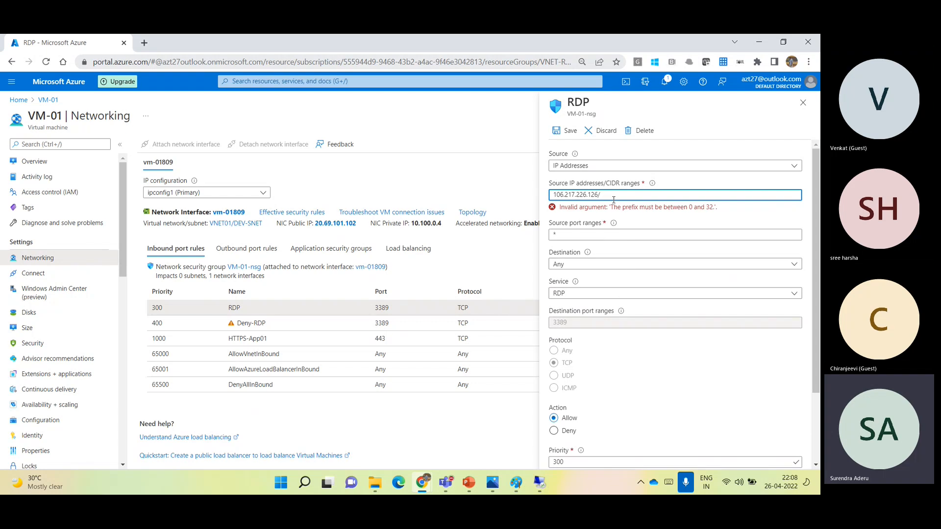
{"action": "key", "text": "BackSpace"}
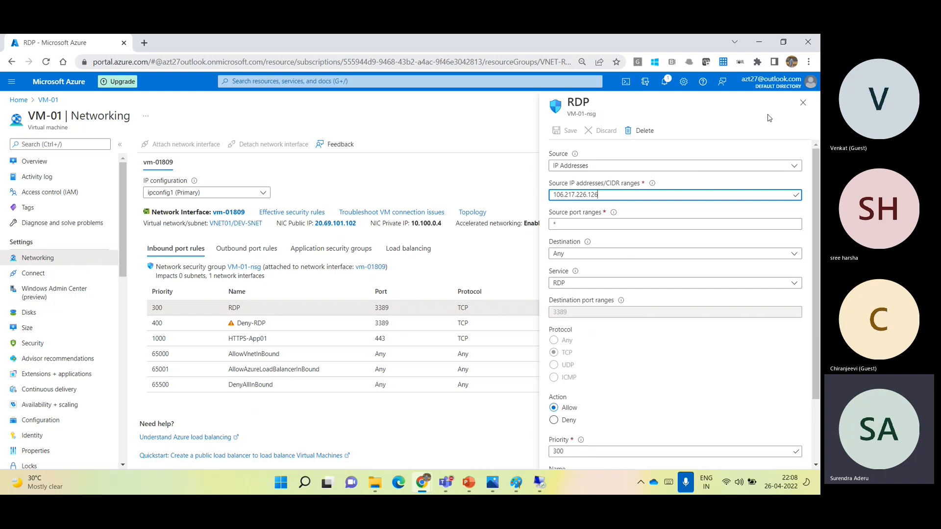
{"action": "left_click", "coordinate": [803, 103]}
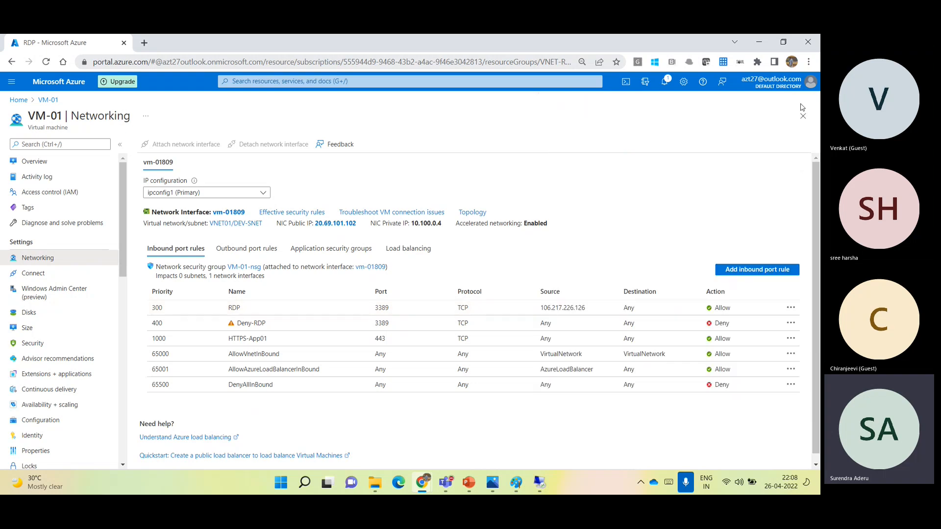
- Review the settings of the Deny-RDP and HTTPS-App01 inbound rules
{"action": "left_click", "coordinate": [427, 328]}
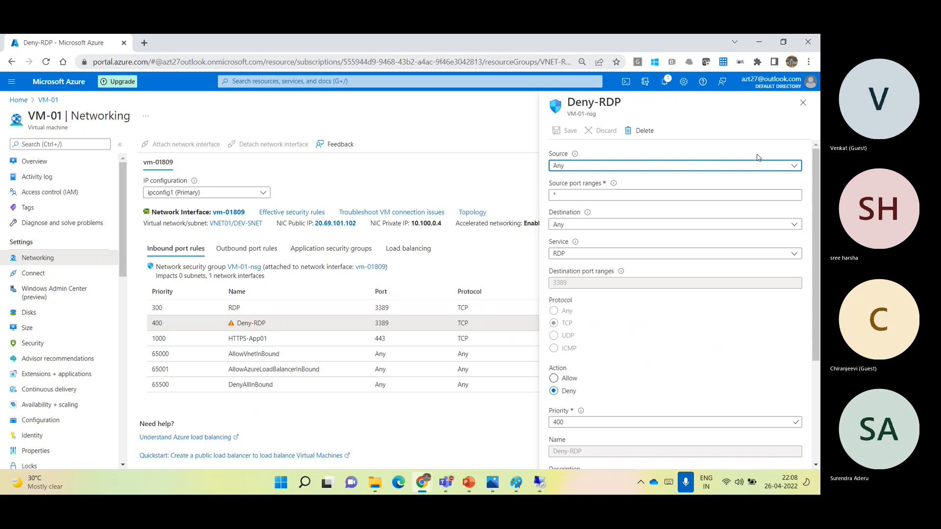
{"action": "left_click", "coordinate": [803, 103]}
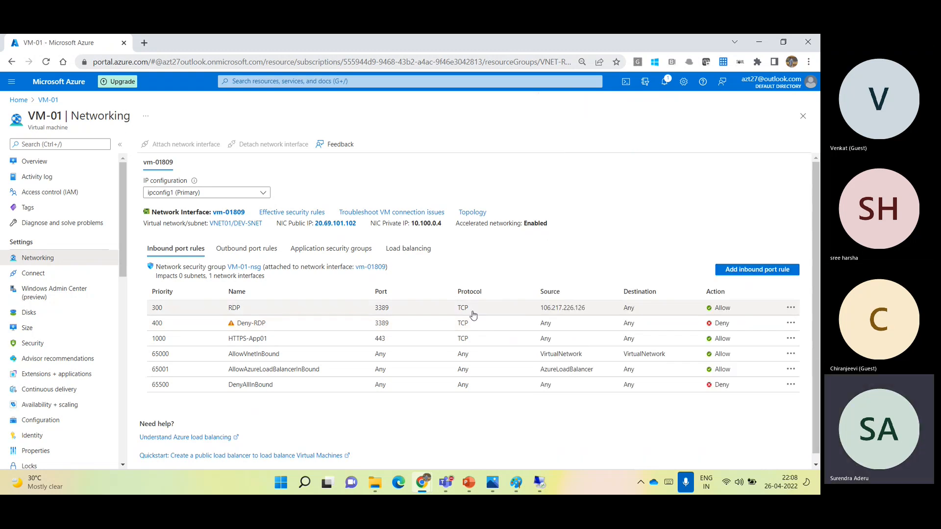
{"action": "left_click", "coordinate": [435, 339]}
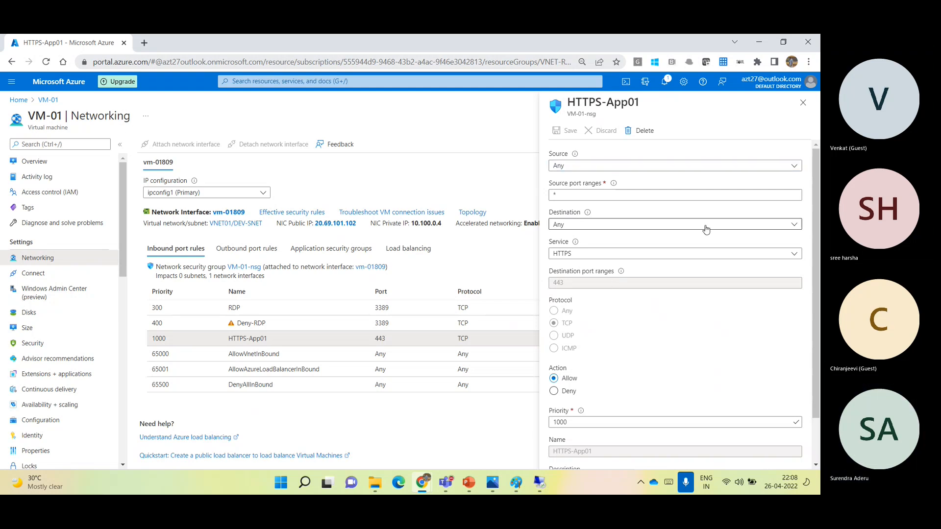
{"action": "left_click", "coordinate": [803, 103]}
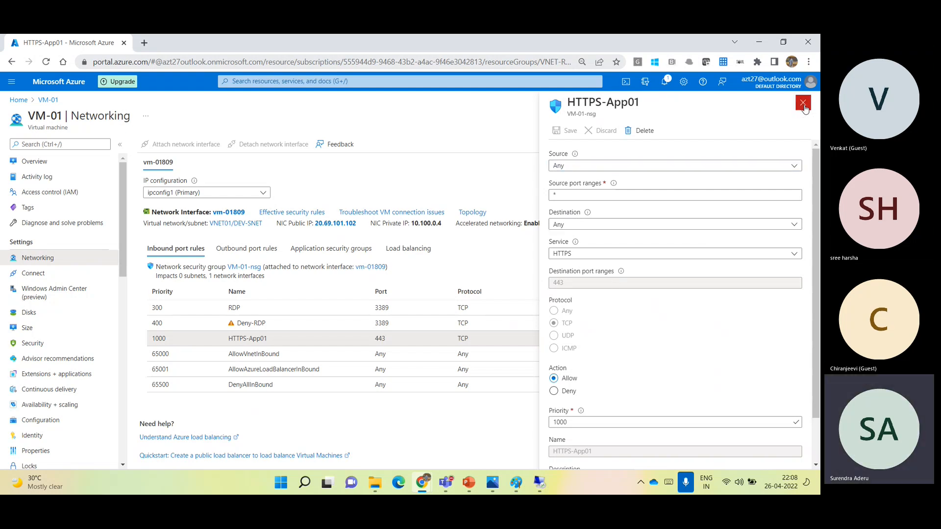
- Start a new inbound rule for VM-01-nsg with destination port ranges 443,80,1433,3306
{"action": "left_click", "coordinate": [756, 271]}
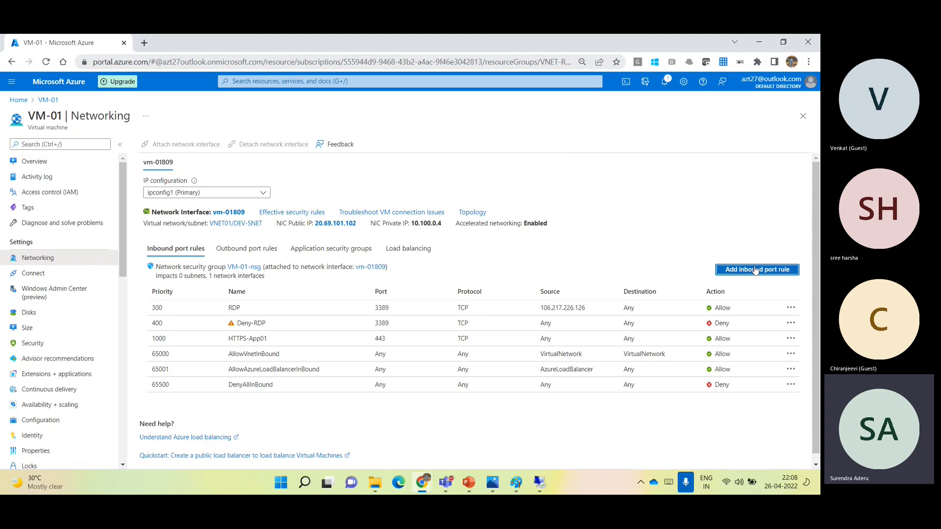
{"action": "left_click", "coordinate": [576, 265]}
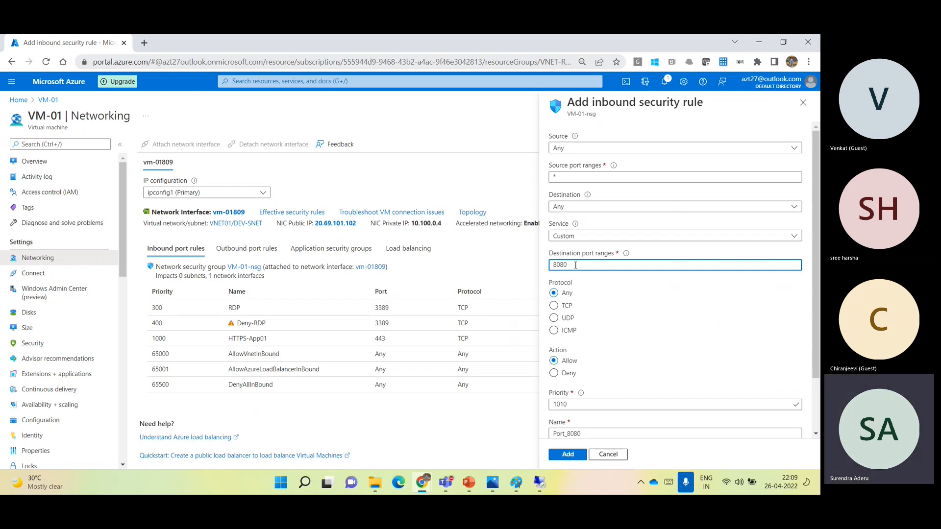
{"action": "left_click_drag", "start_coordinate": [569, 264], "coordinate": [477, 262]}
{"action": "type", "text": "443,"}
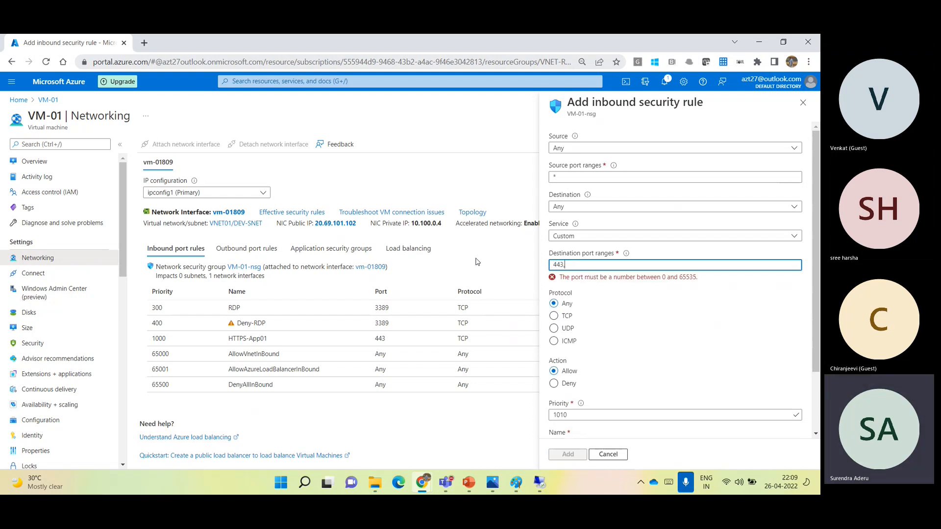
{"action": "type", "text": "80"}
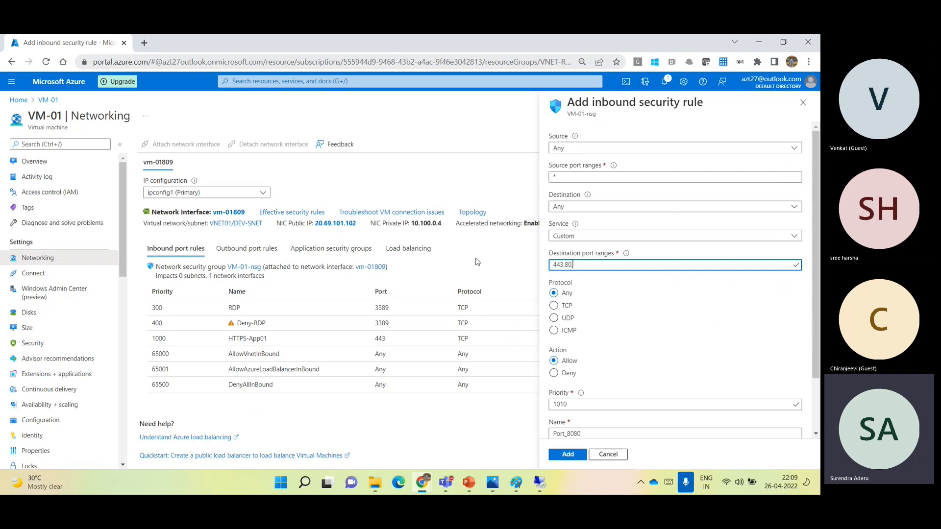
{"action": "type", "text": ",1433,3306"}
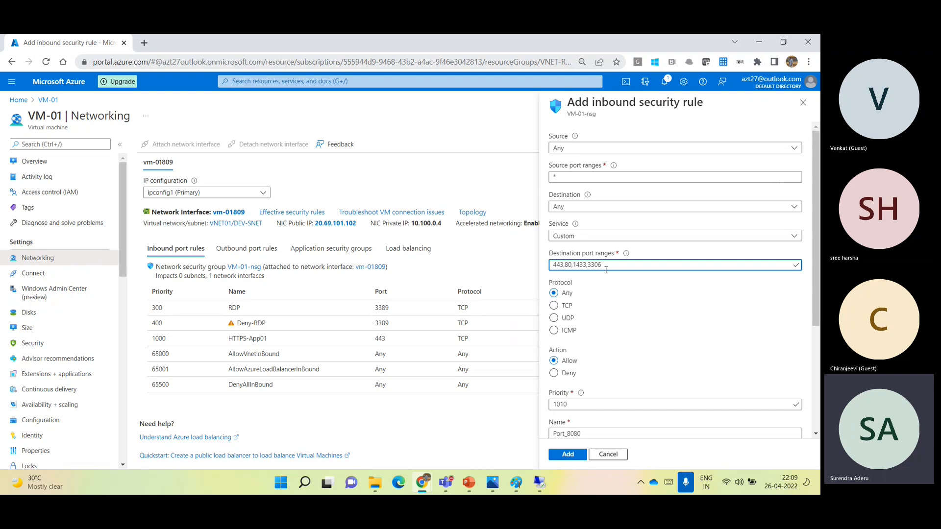
- Switch the new rule's source to IP Addresses and discard the unsaved rule
{"action": "left_click", "coordinate": [588, 148]}
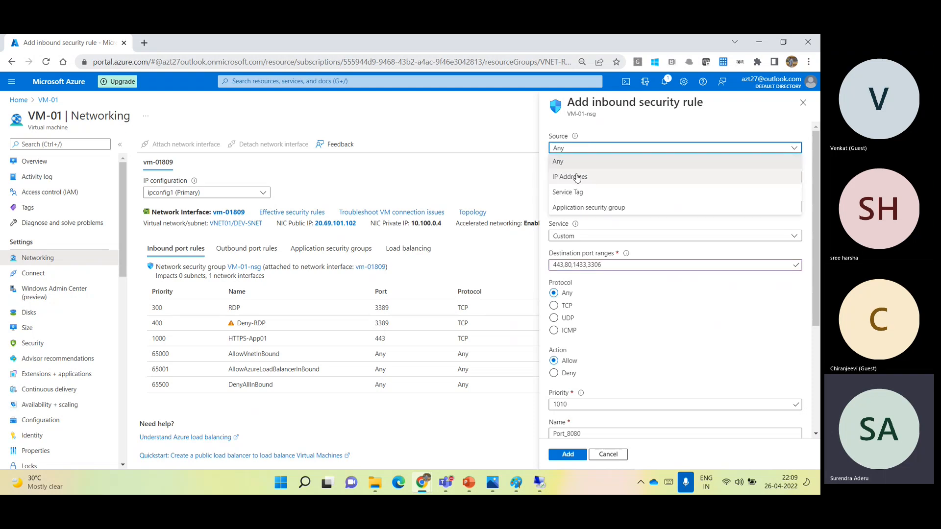
{"action": "left_click", "coordinate": [578, 177]}
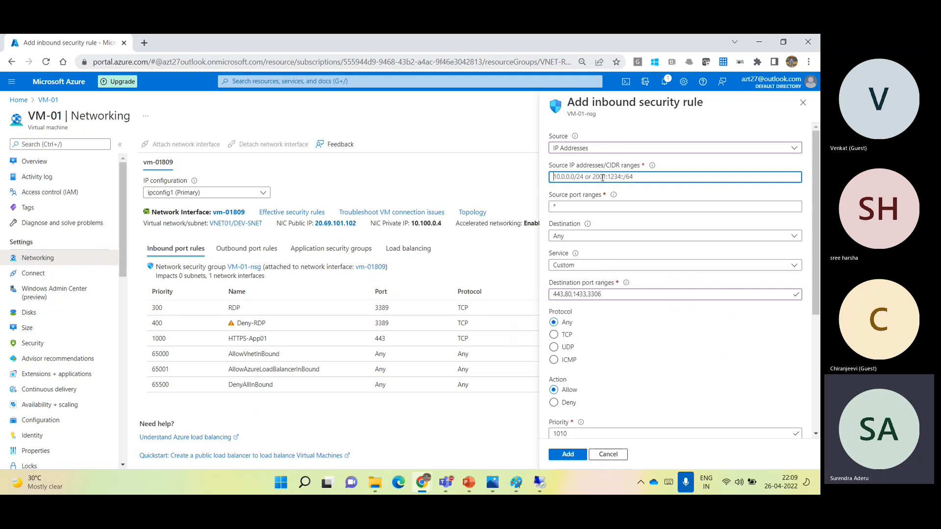
{"action": "left_click", "coordinate": [806, 108]}
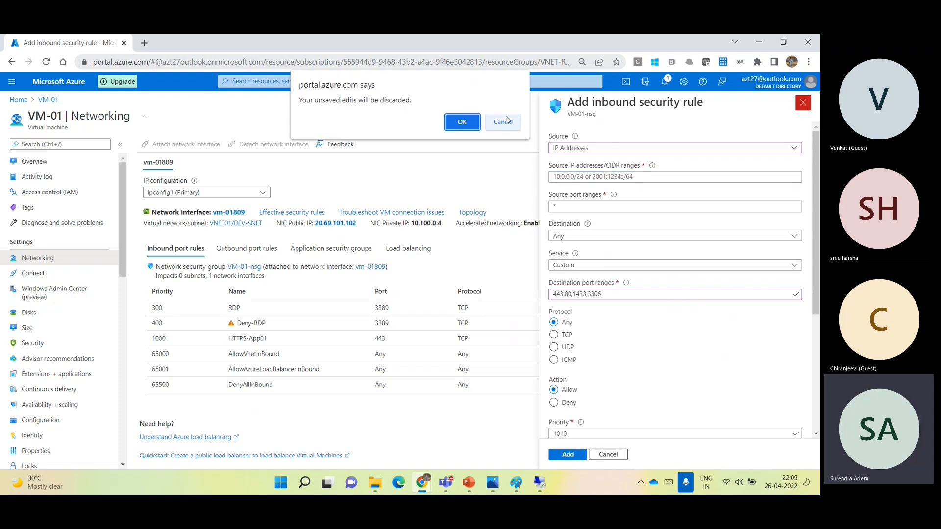
{"action": "left_click", "coordinate": [462, 123]}
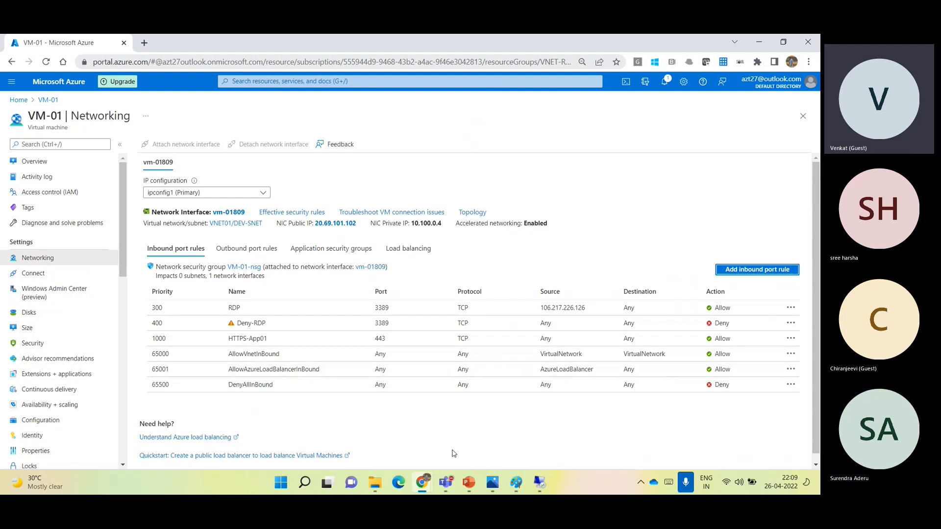
{"action": "mouse_move", "coordinate": [446, 482]}
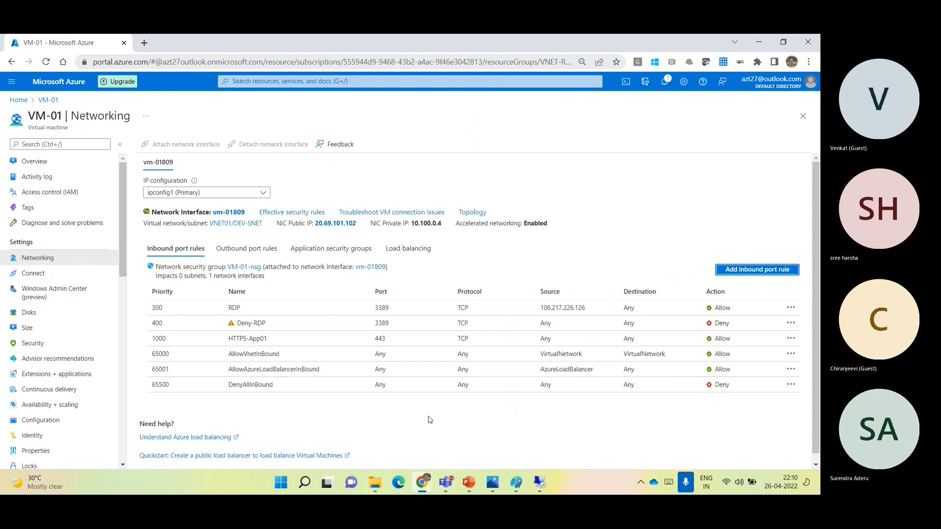
{"action": "left_click", "coordinate": [122, 57]}
{"action": "left_click", "coordinate": [101, 60]}
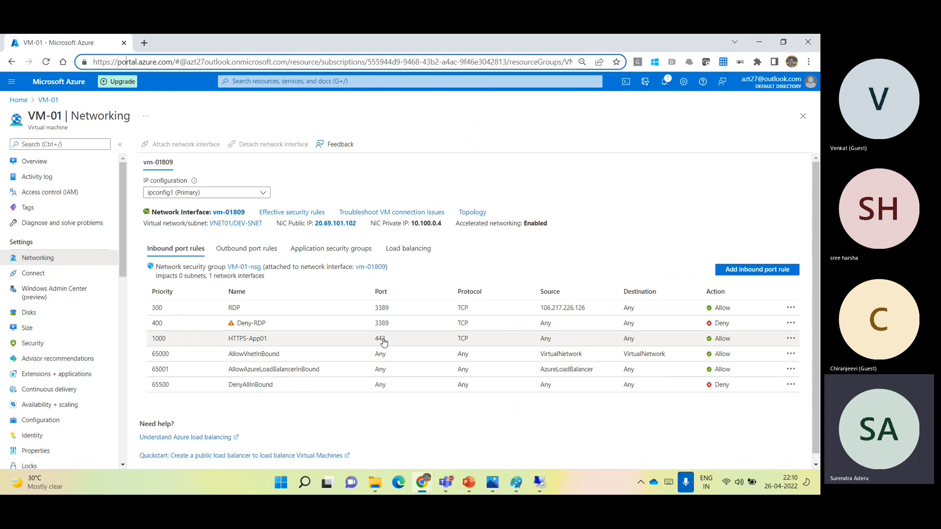
- Start a new inbound rule for VM-01-nsg, and switch to the Teams meeting to admit the guest waiting in the lobby
{"action": "left_click", "coordinate": [742, 271]}
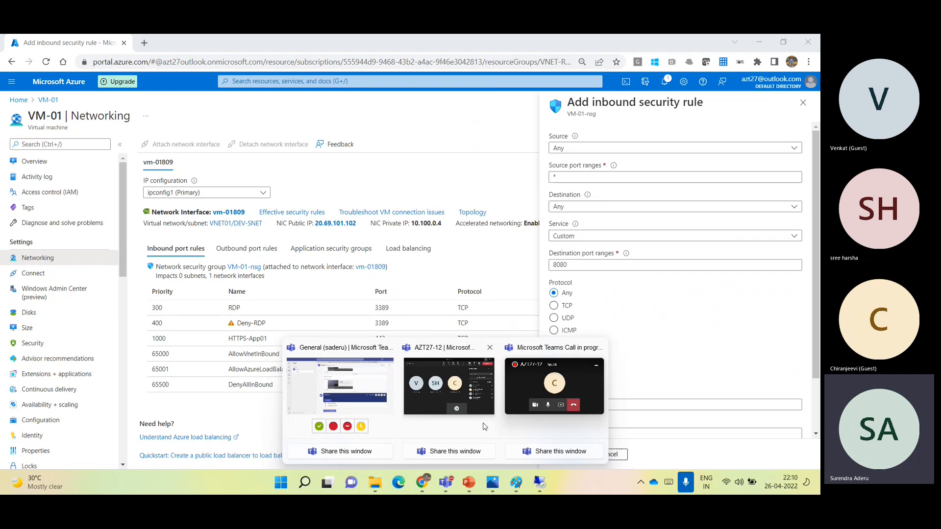
{"action": "left_click", "coordinate": [469, 401]}
{"action": "left_click", "coordinate": [666, 223]}
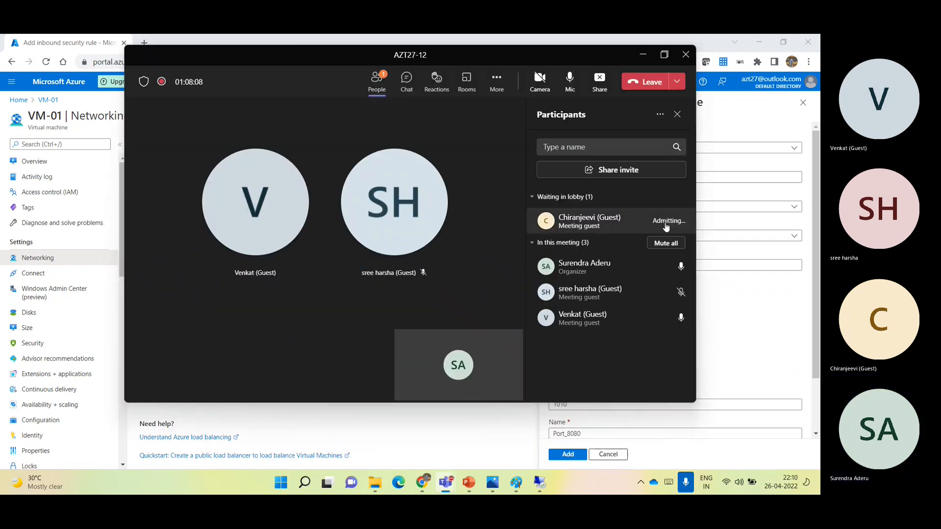
{"action": "left_click", "coordinate": [643, 55]}
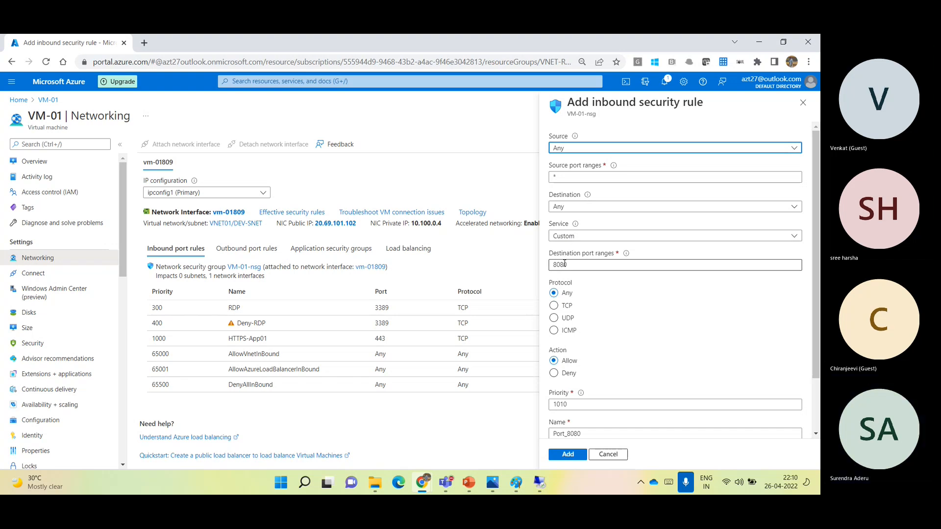
- Review the predefined service options for the new inbound rule and discard the unsaved rule
{"action": "left_click", "coordinate": [610, 241]}
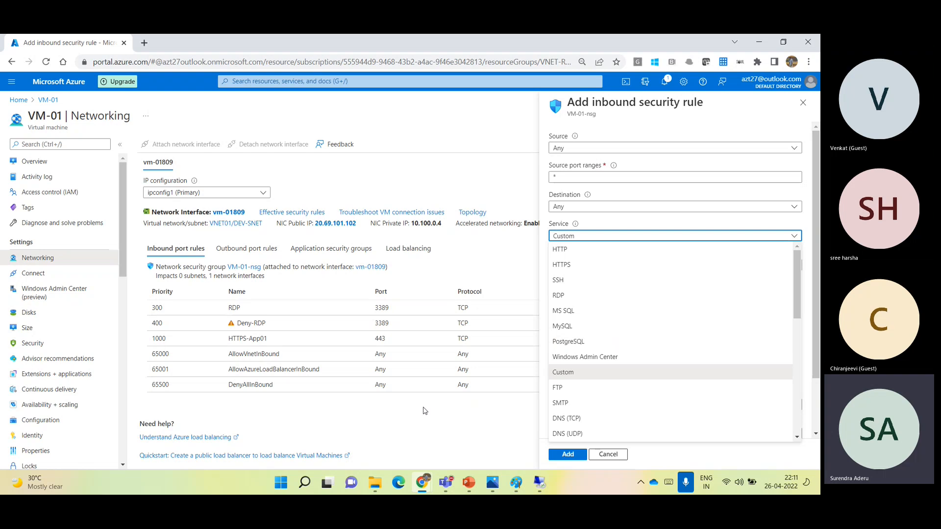
{"action": "left_click", "coordinate": [445, 410]}
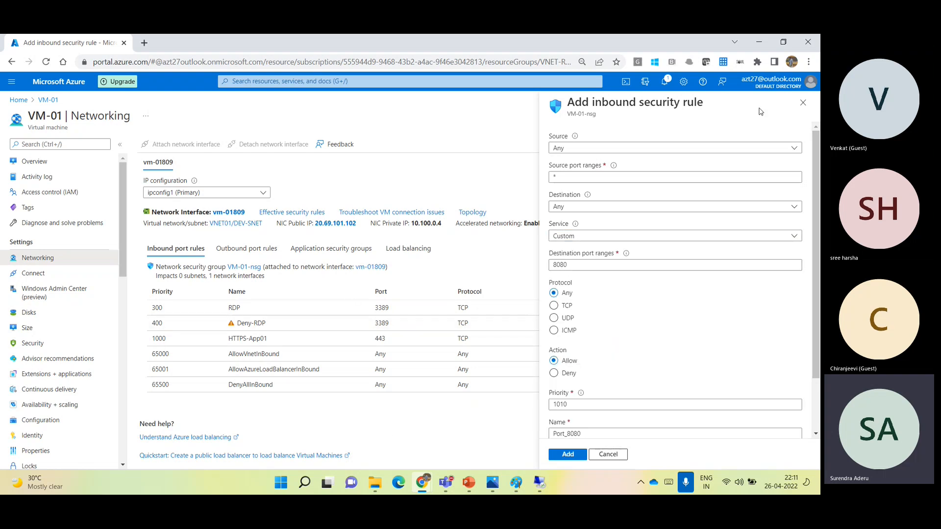
{"action": "left_click", "coordinate": [803, 104]}
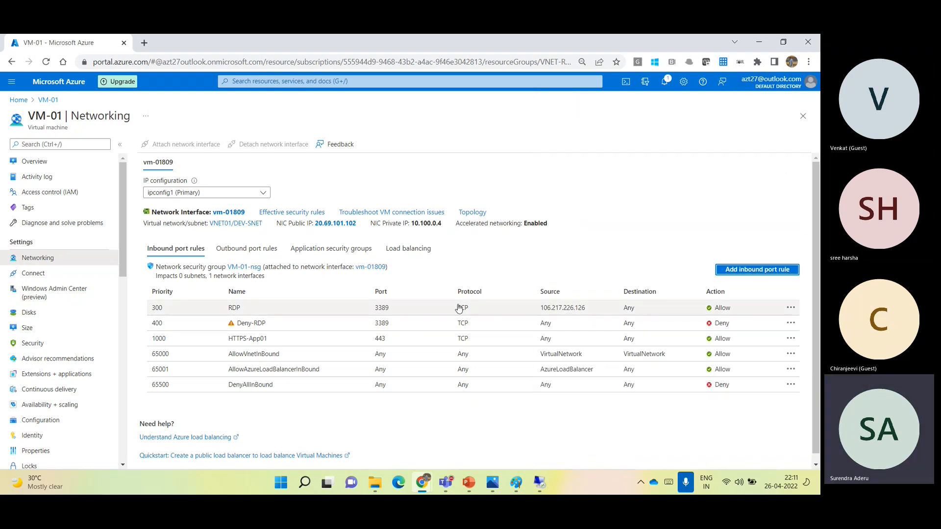
- Review VM-01's outbound port rules, return to the inbound rules, and highlight the attached network interface's name
{"action": "left_click", "coordinate": [263, 250]}
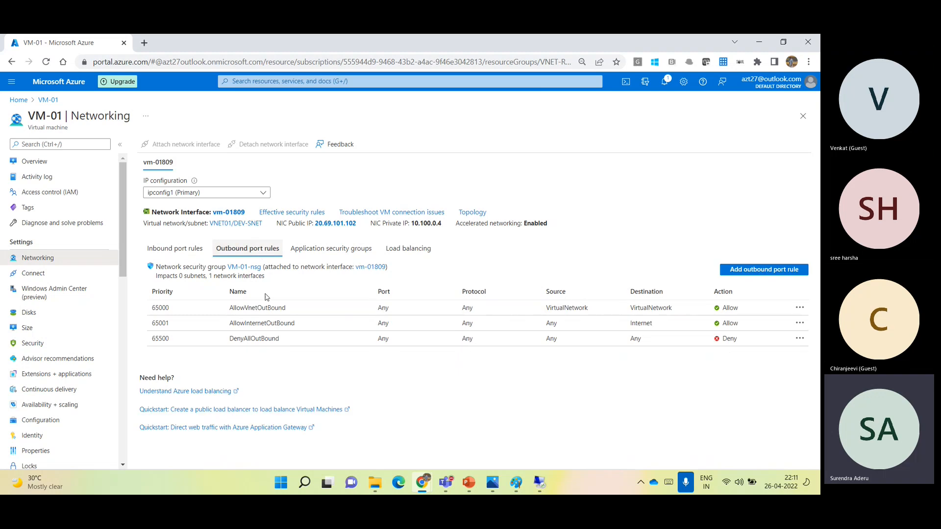
{"action": "left_click", "coordinate": [176, 257]}
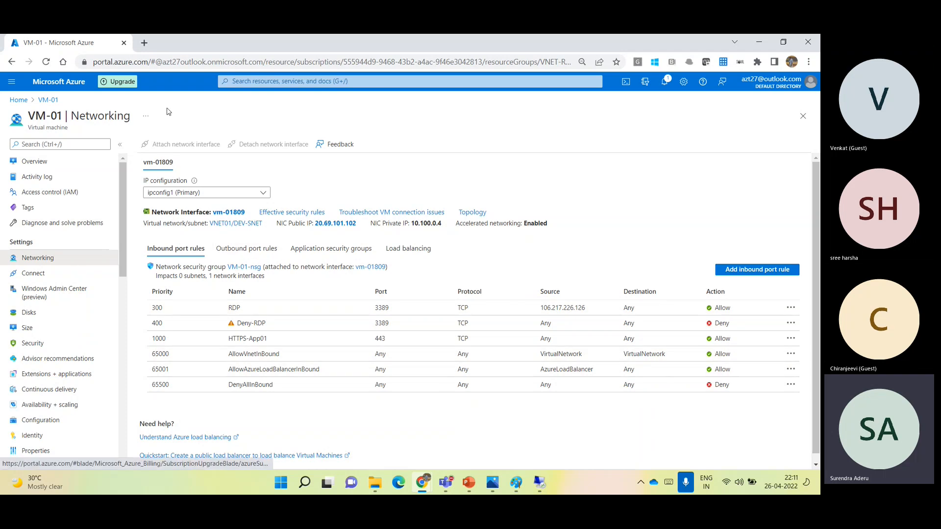
{"action": "double_click", "coordinate": [197, 212]}
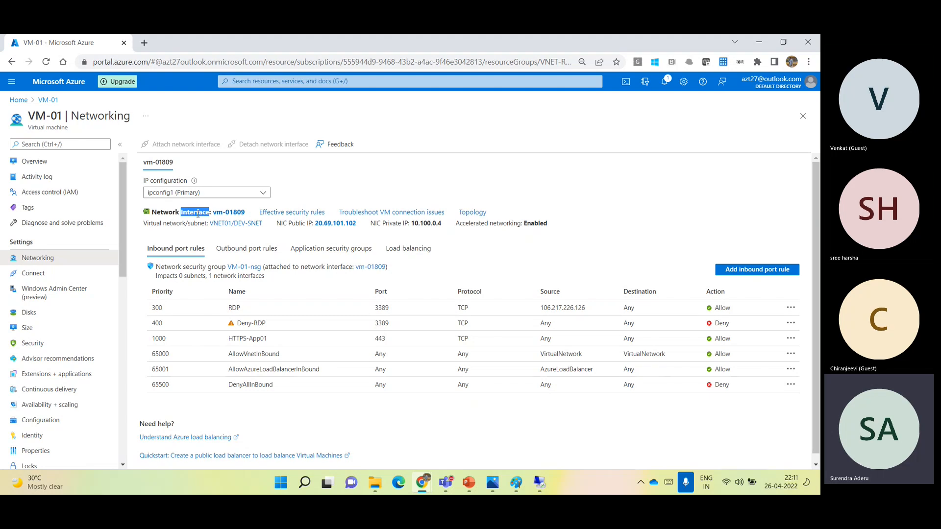
{"action": "left_click", "coordinate": [248, 217]}
{"action": "left_click_drag", "start_coordinate": [247, 217], "coordinate": [214, 215]}
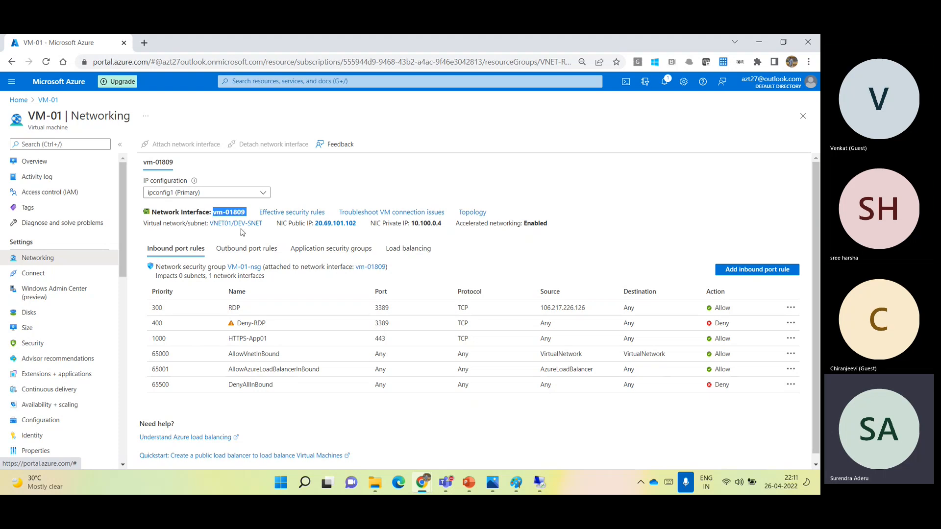
{"action": "left_click", "coordinate": [297, 239]}
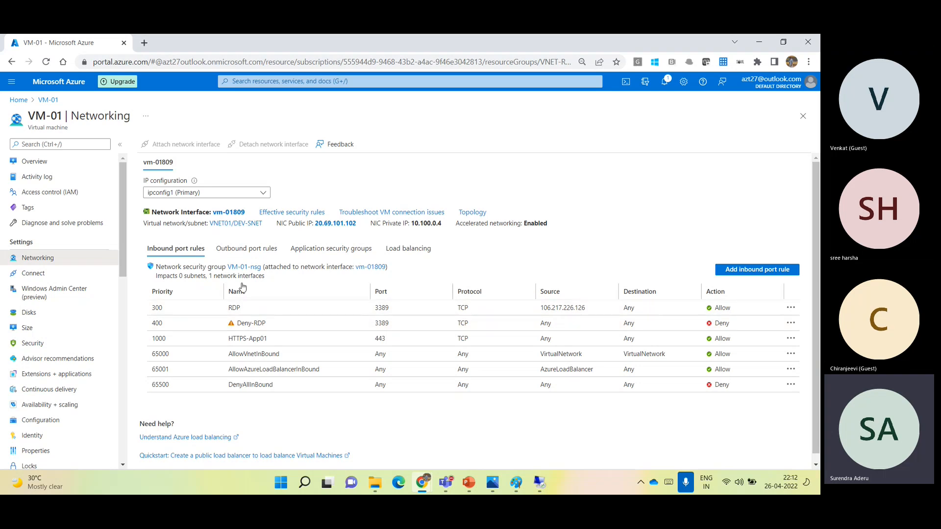
- Open the NSG01 network security group from the portal home page and check which network interfaces can be associated with it
{"action": "left_click", "coordinate": [56, 90]}
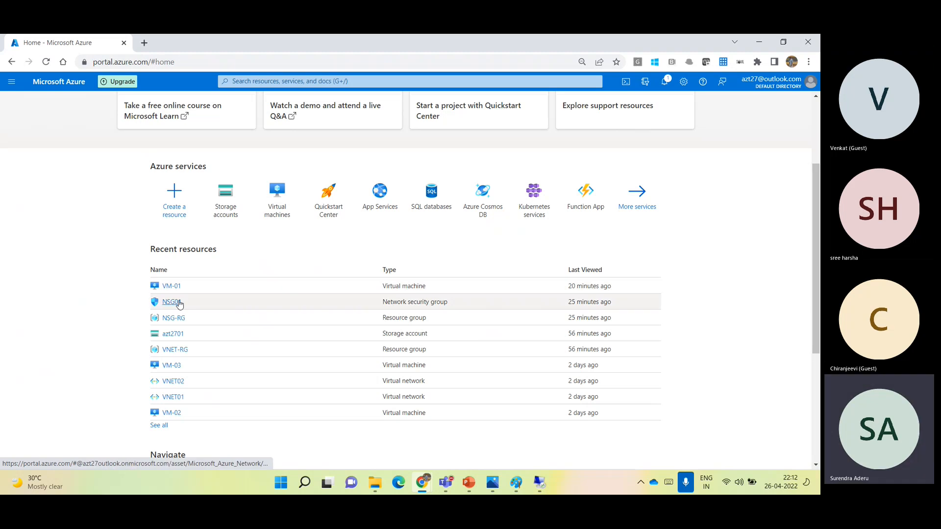
{"action": "left_click", "coordinate": [172, 302]}
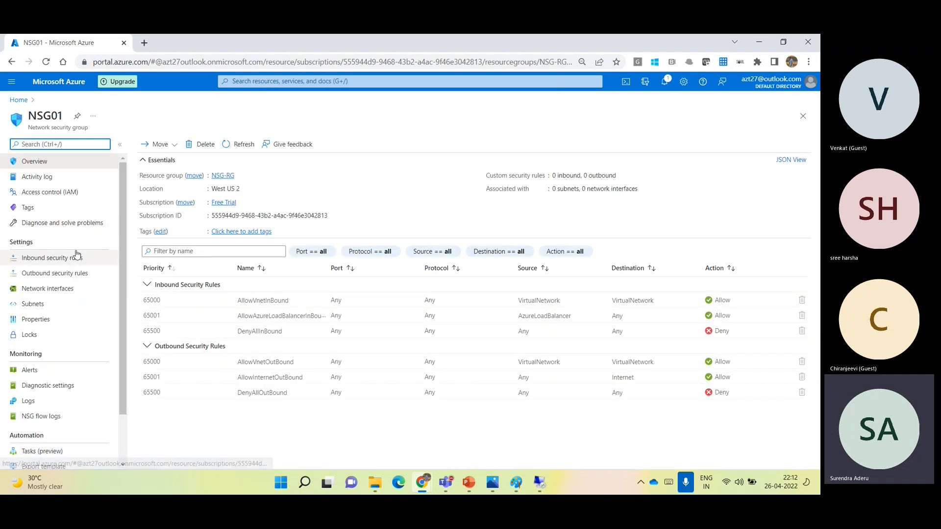
{"action": "left_click", "coordinate": [55, 290]}
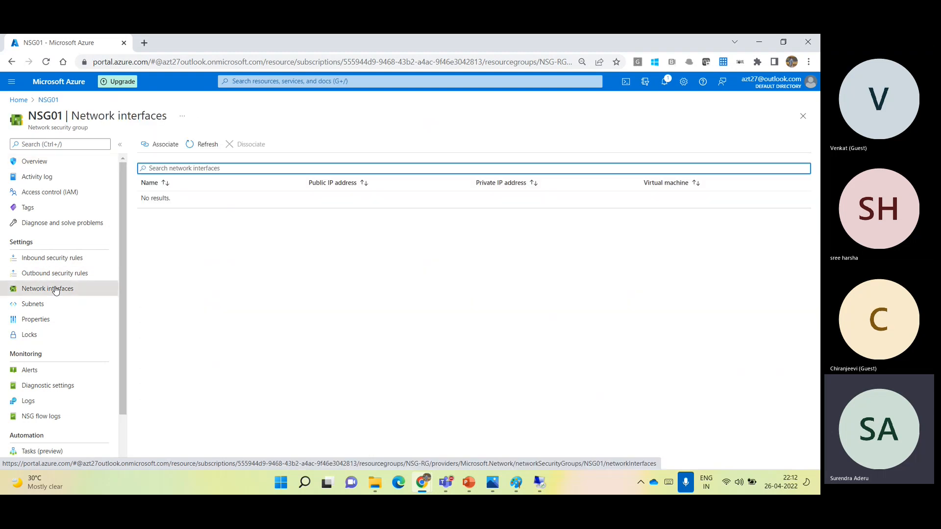
{"action": "left_click", "coordinate": [156, 148]}
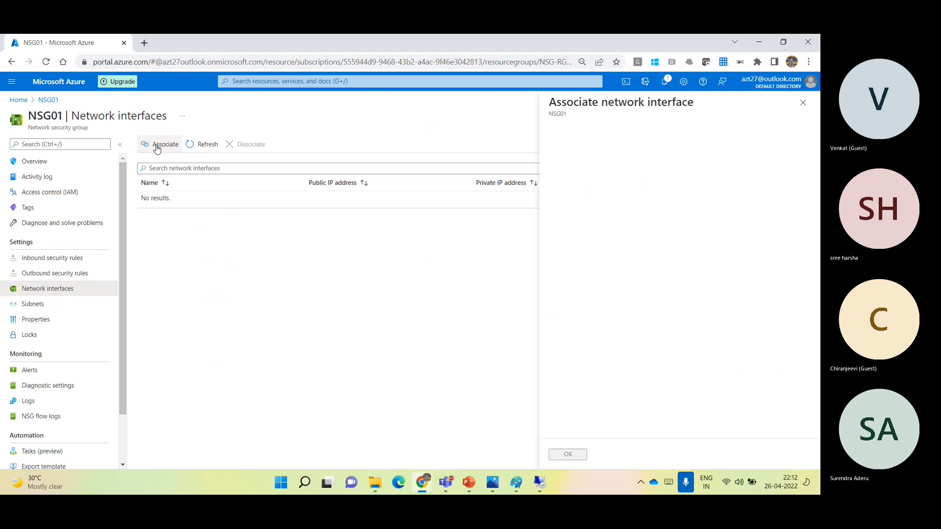
{"action": "left_click", "coordinate": [584, 149]}
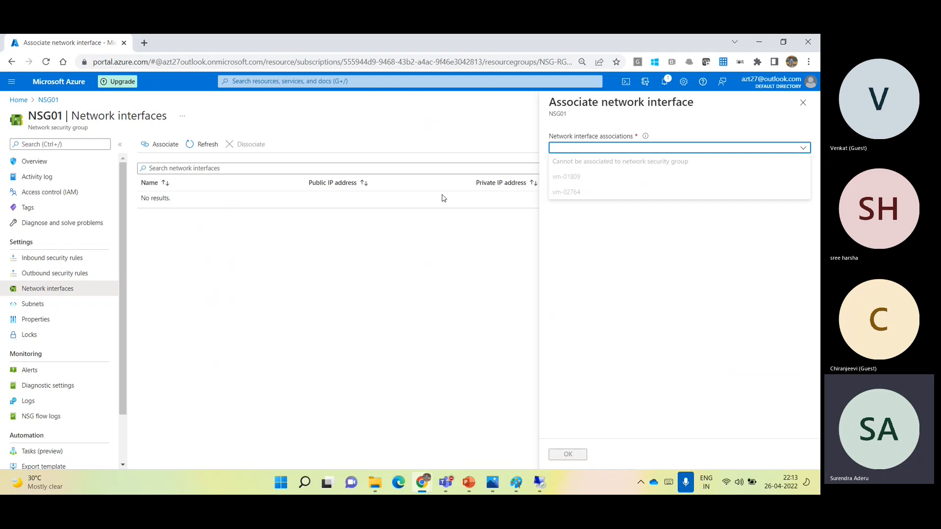
- Associate NSG01 with the DEV-SNET subnet of virtual network VNET01
{"action": "left_click", "coordinate": [35, 308]}
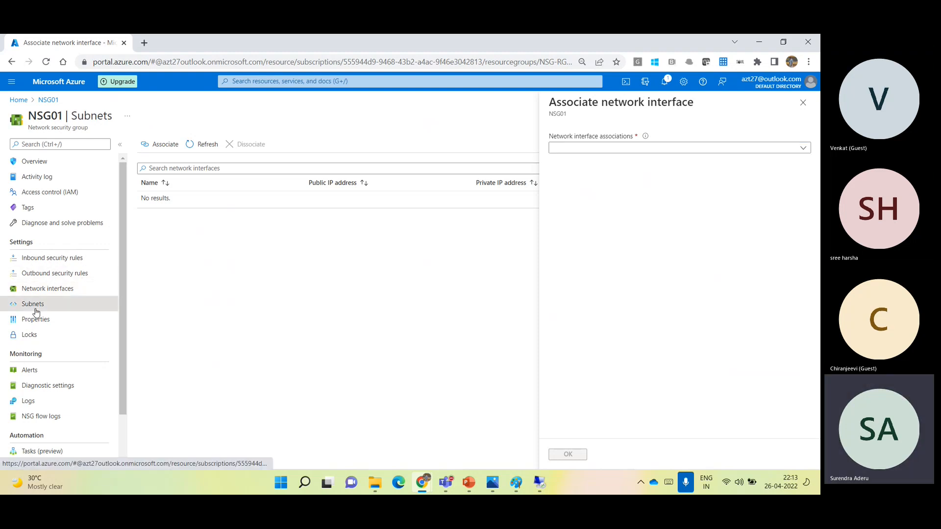
{"action": "left_click", "coordinate": [167, 145]}
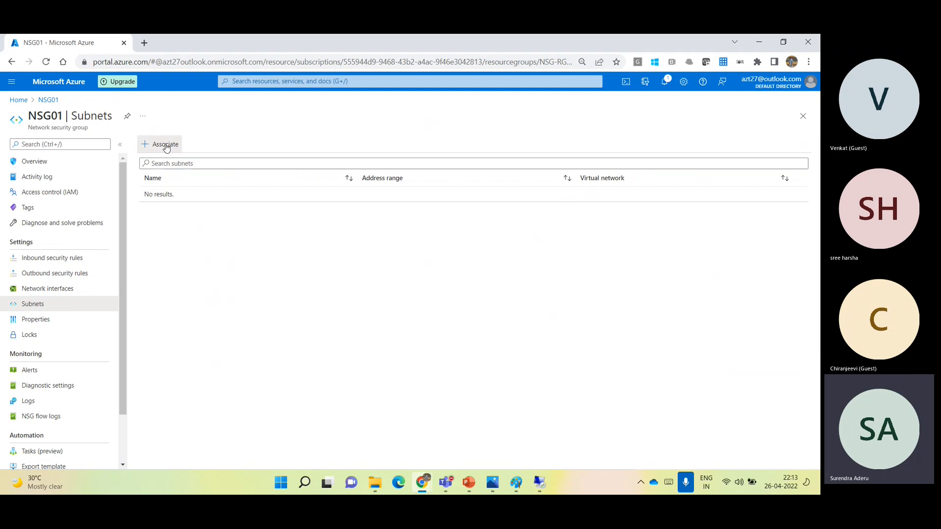
{"action": "left_click", "coordinate": [599, 155]}
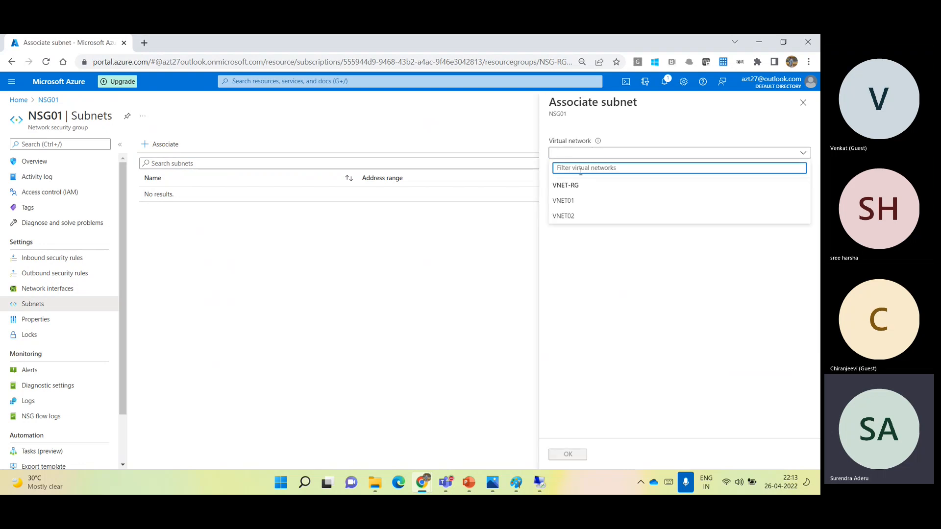
{"action": "left_click", "coordinate": [564, 201]}
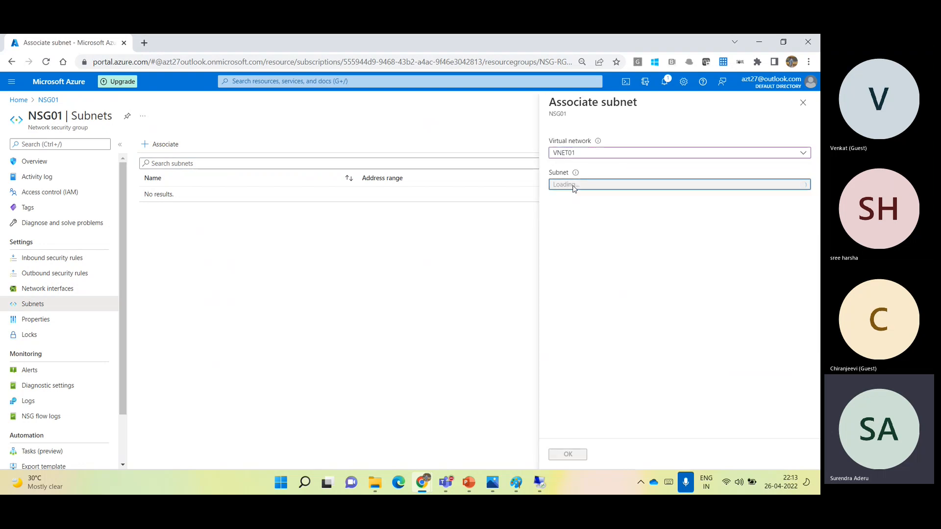
{"action": "left_click", "coordinate": [569, 189]}
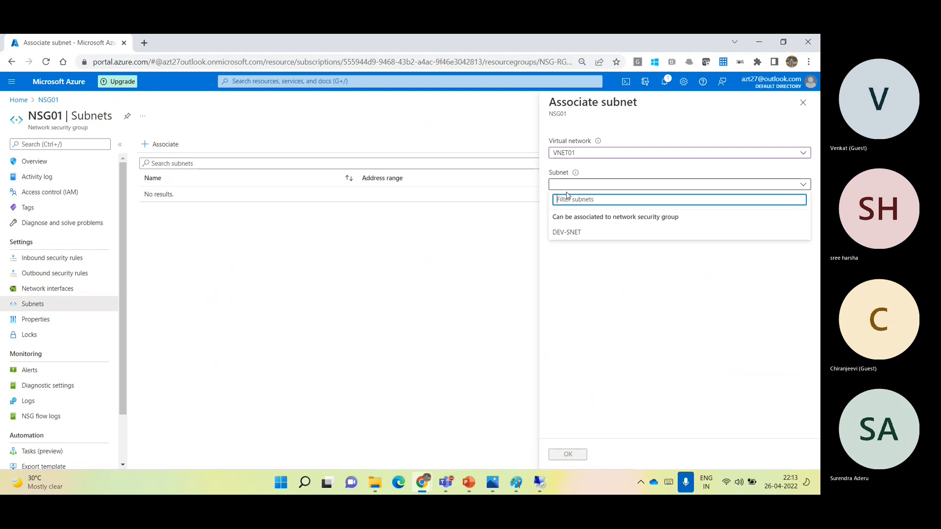
{"action": "left_click", "coordinate": [568, 233]}
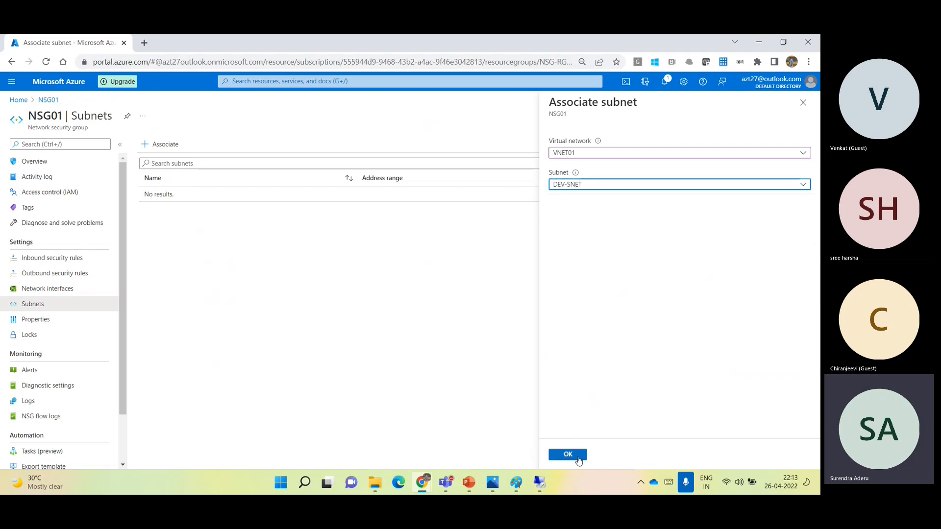
{"action": "left_click", "coordinate": [578, 456]}
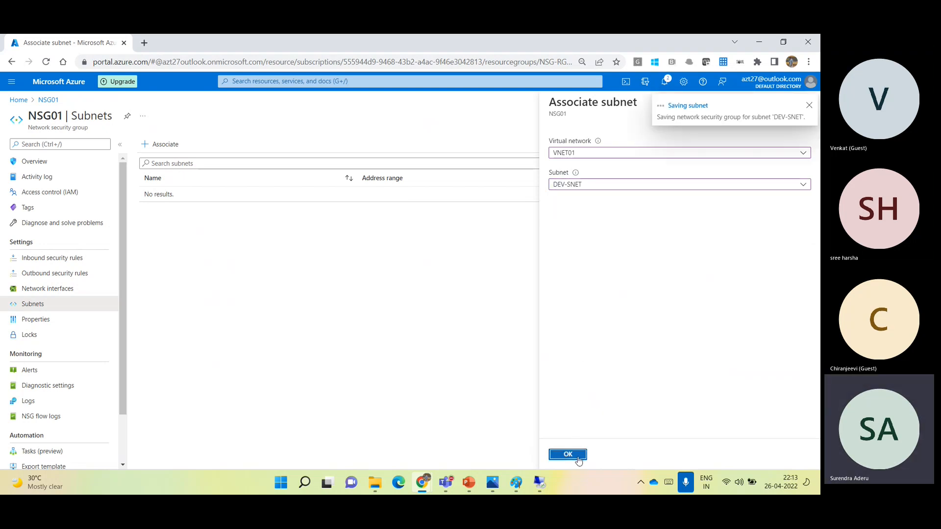
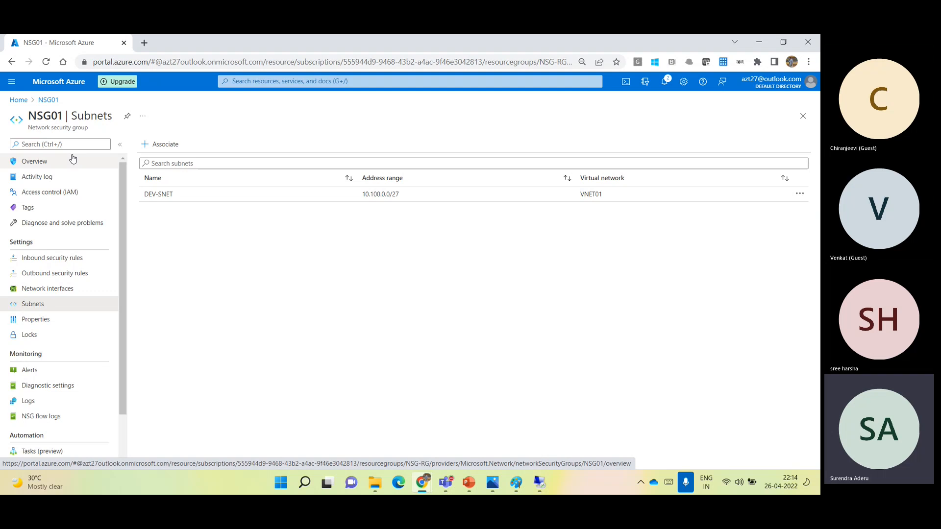
- Review NSG01's inbound security rules, switch to the Microsoft Teams meeting and maximize its window
{"action": "left_click", "coordinate": [58, 257]}
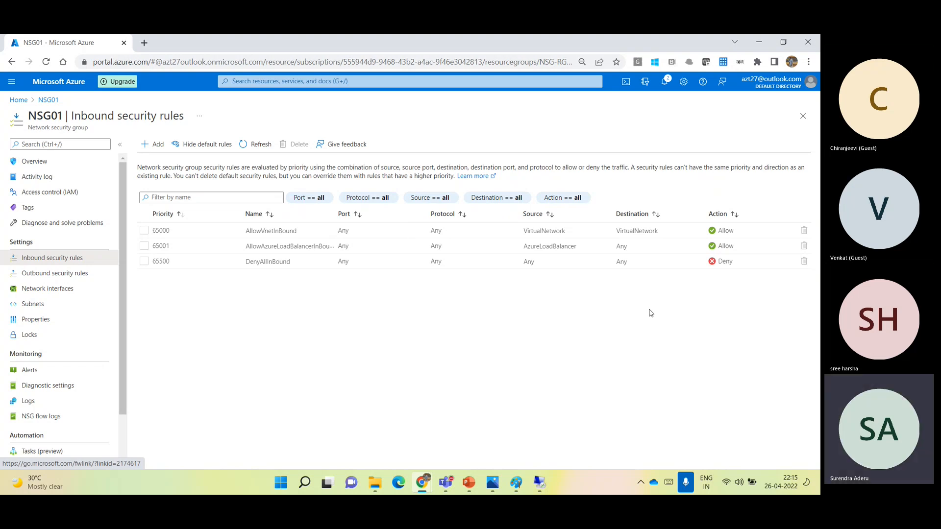
{"action": "left_click", "coordinate": [730, 409]}
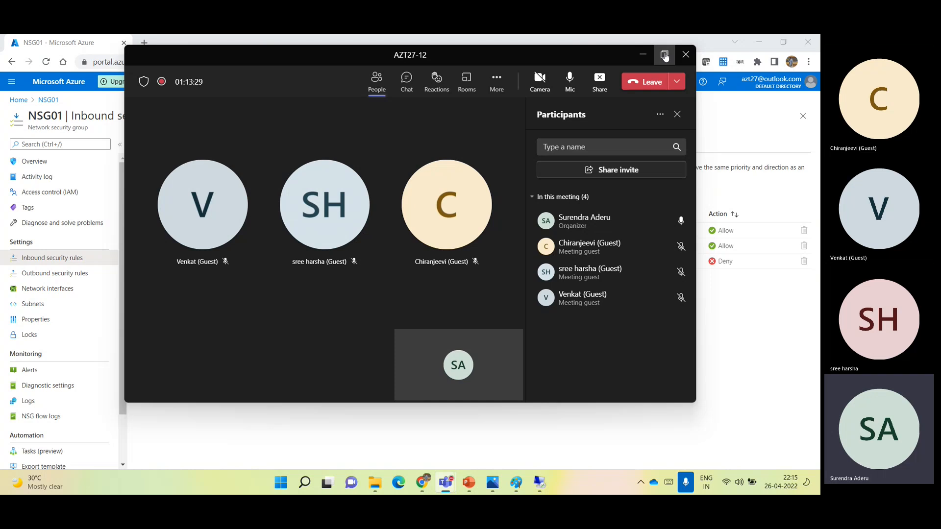
{"action": "left_click", "coordinate": [665, 55]}
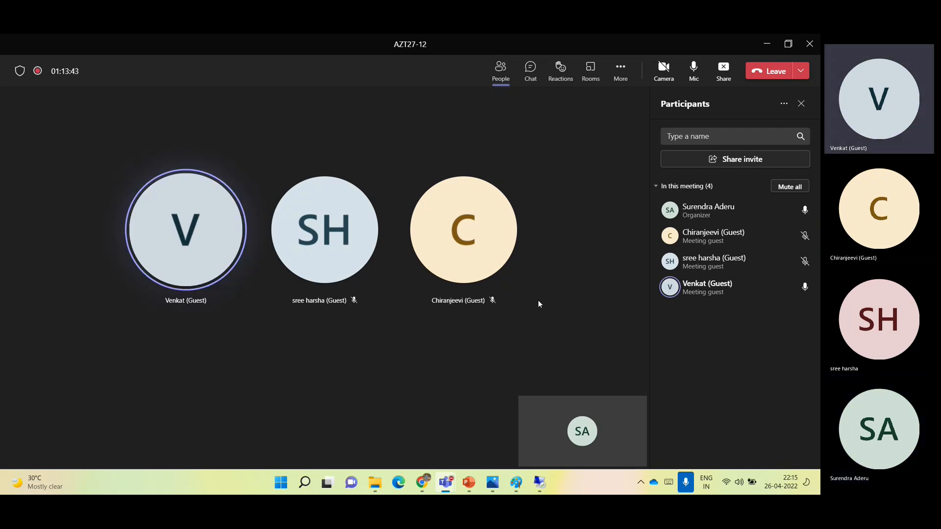
- Bring up the pending remote desktop sign-in prompt and open a blank Notepad document
{"action": "mouse_move", "coordinate": [541, 482]}
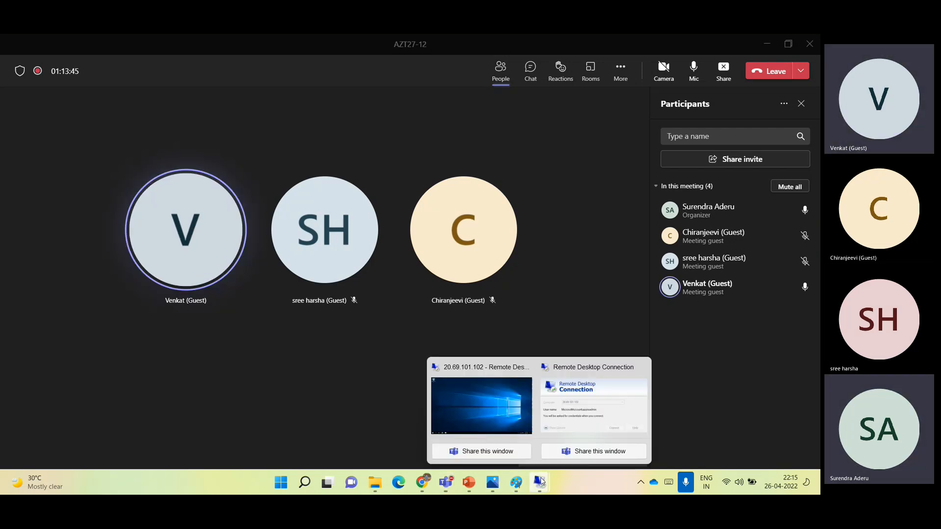
{"action": "left_click", "coordinate": [564, 415]}
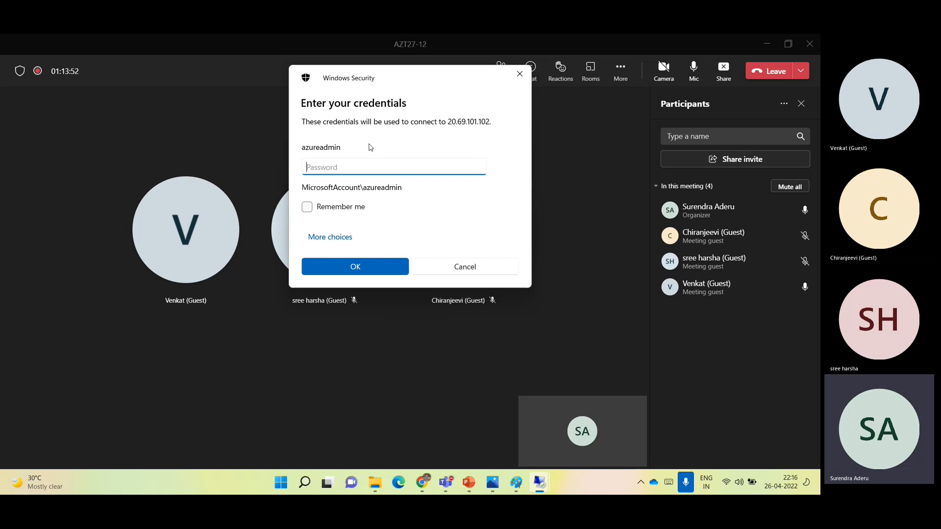
{"action": "key", "text": "super+r"}
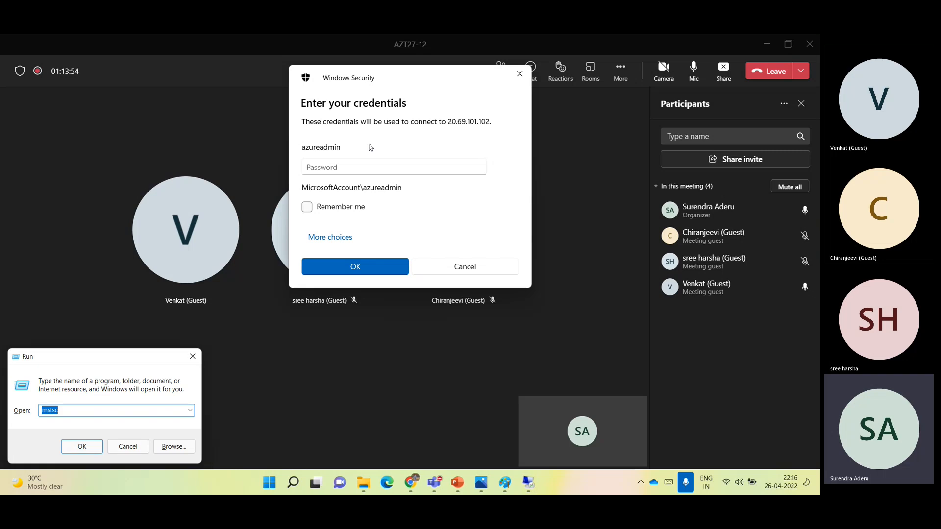
{"action": "type", "text": "notepad"}
{"action": "key", "text": "Return"}
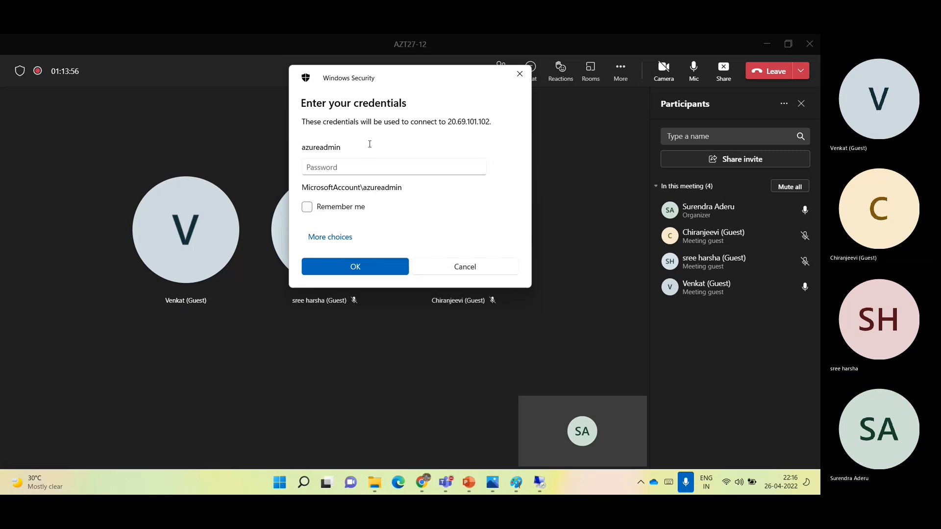
- List "Source Port", "Source IP", "Destination port", "Destination IP" and "Protocol" on separate lines of the note
{"action": "type", "text": "Source Port"}
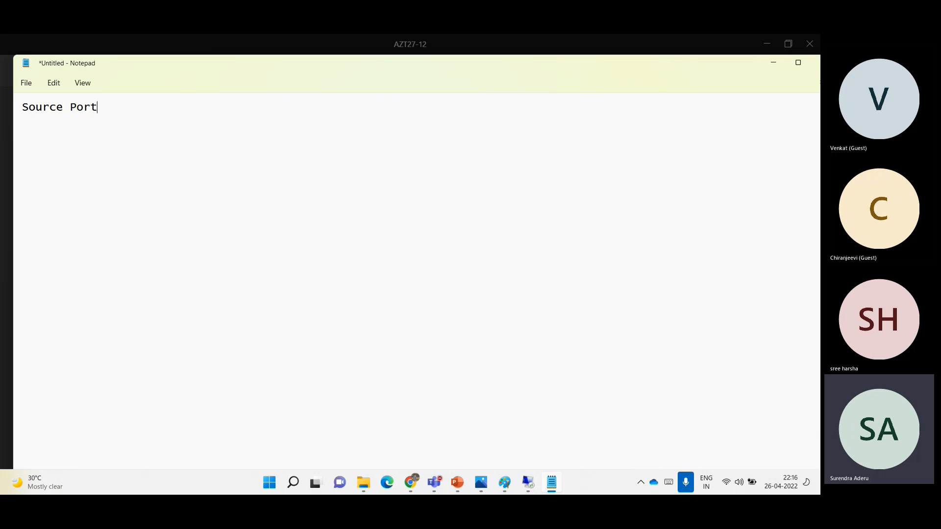
{"action": "key", "text": "Return"}
{"action": "type", "text": "So"}
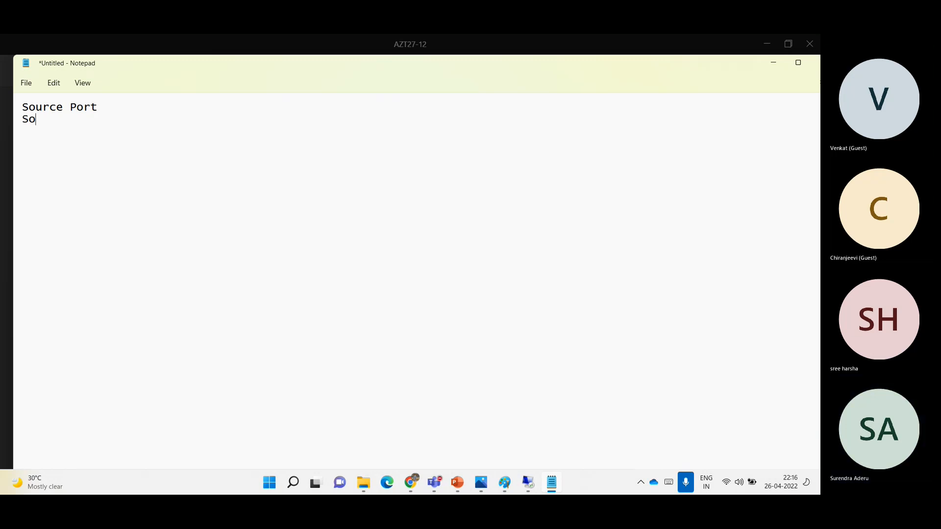
{"action": "type", "text": "urce IP"}
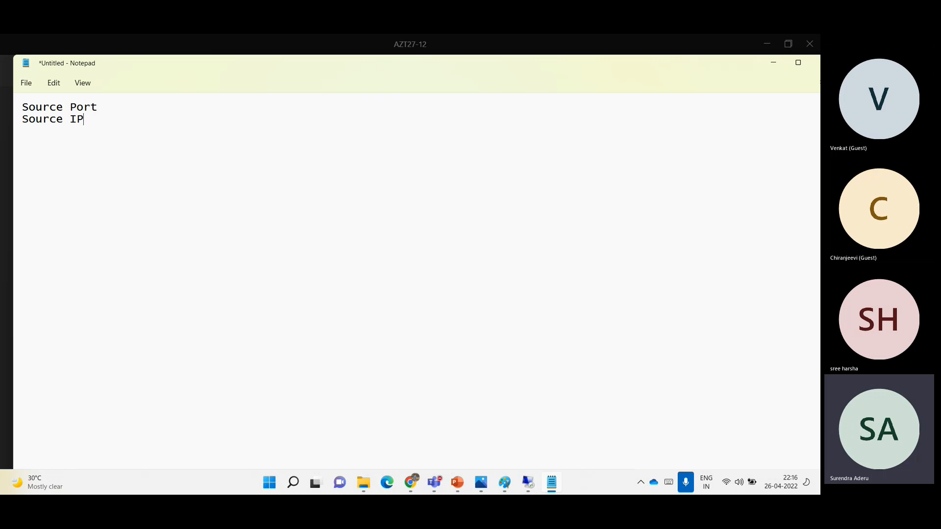
{"action": "key", "text": "Return"}
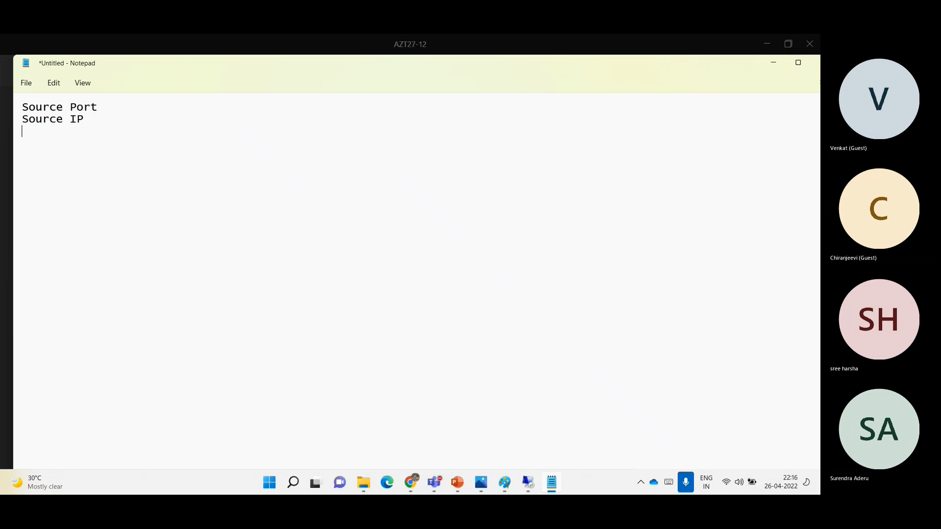
{"action": "type", "text": "Destination port"}
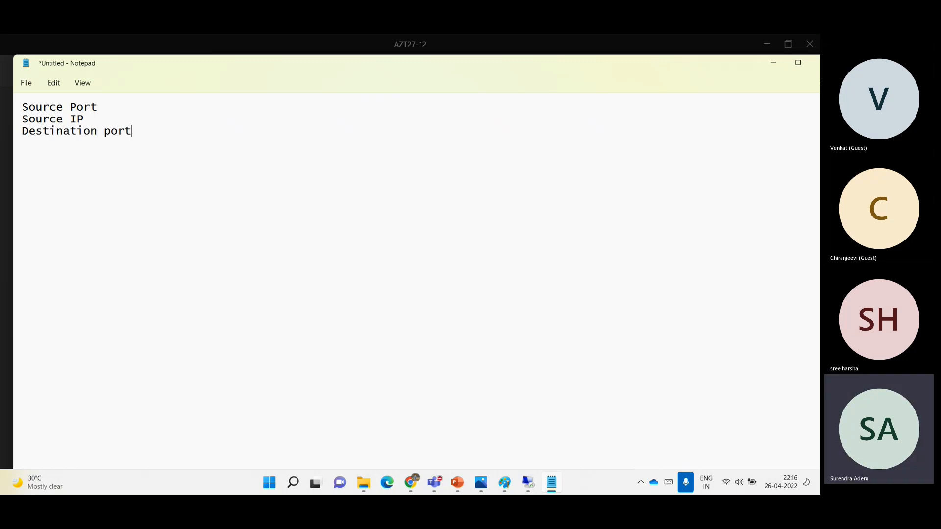
{"action": "key", "text": "Return"}
{"action": "type", "text": "Destination IP"}
{"action": "key", "text": "Return"}
{"action": "type", "text": "P"}
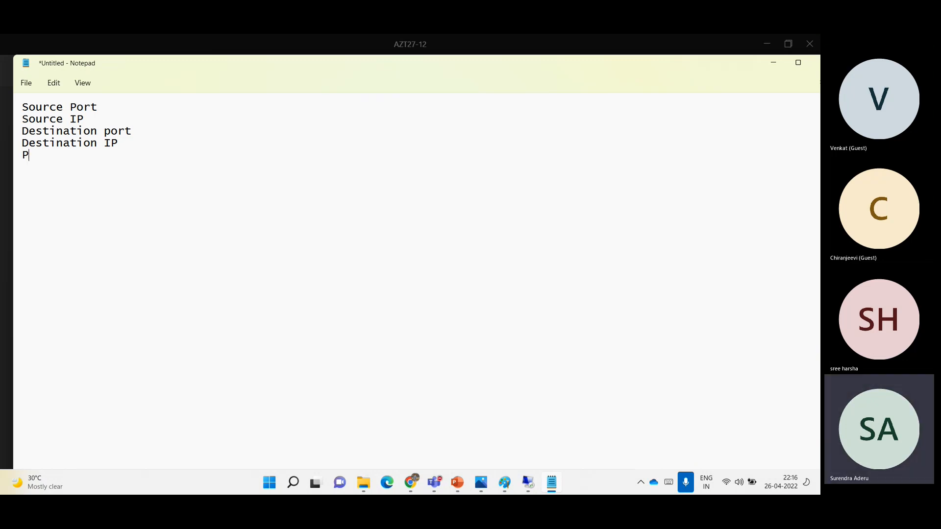
{"action": "type", "text": "rotocol"}
- Check the remote desktop sign-in prompt and add "5 touple topology" below the list in Notepad, separated by a blank line
{"action": "mouse_move", "coordinate": [532, 478]}
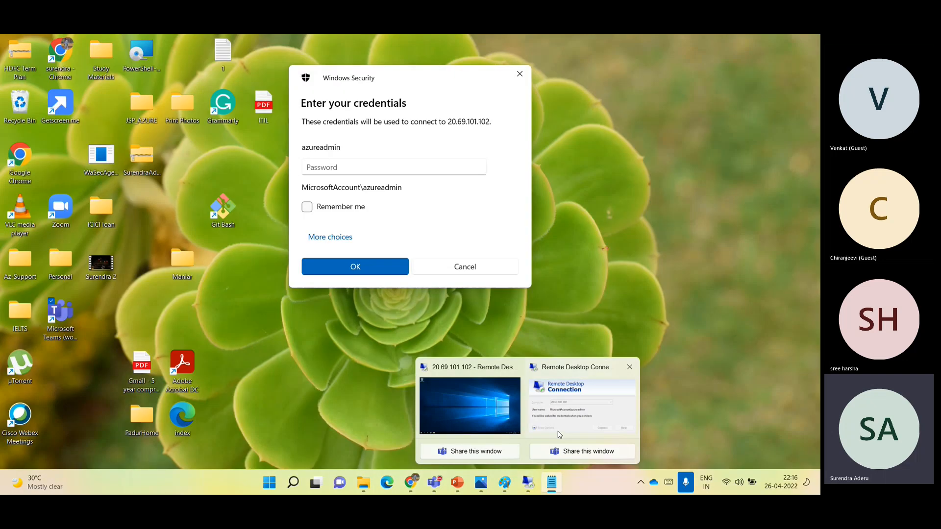
{"action": "left_click", "coordinate": [559, 435]}
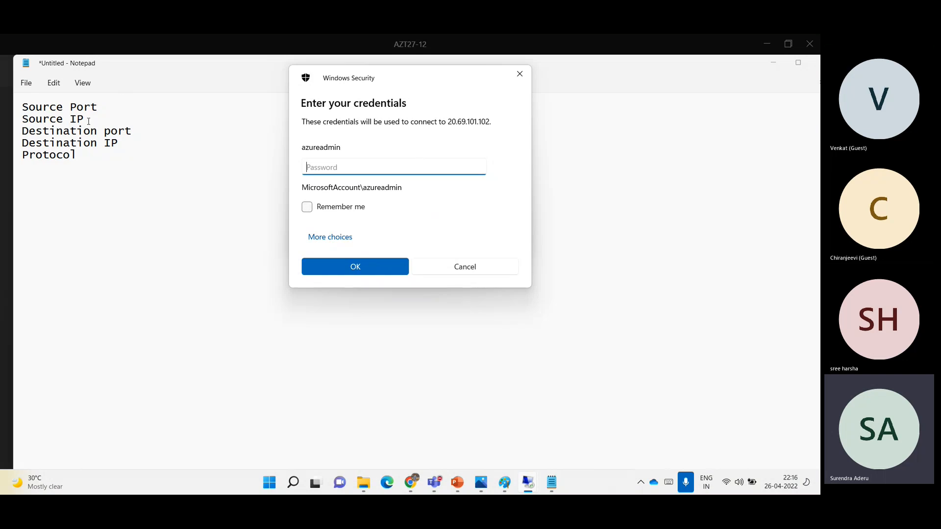
{"action": "left_click", "coordinate": [80, 158]}
{"action": "key", "text": "Return"}
{"action": "key", "text": "Return"}
{"action": "type", "text": "5 to"}
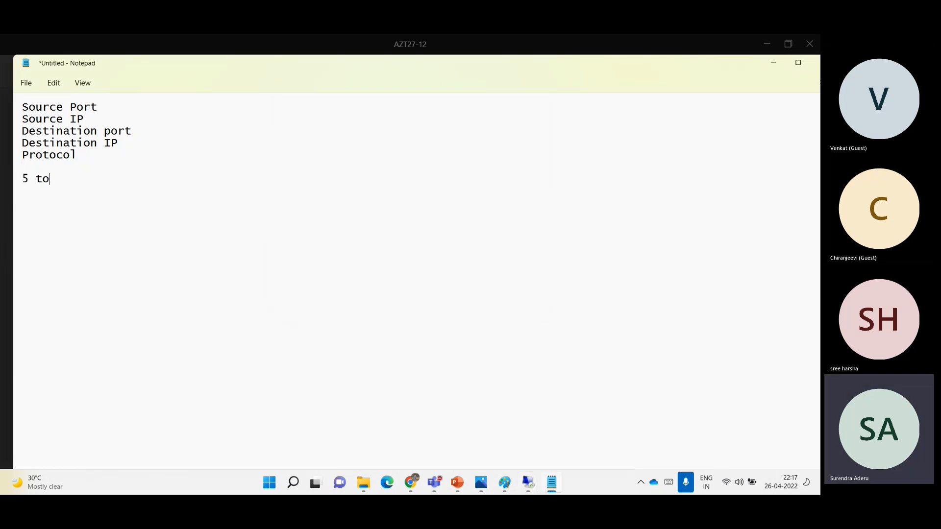
{"action": "type", "text": "uple topology"}
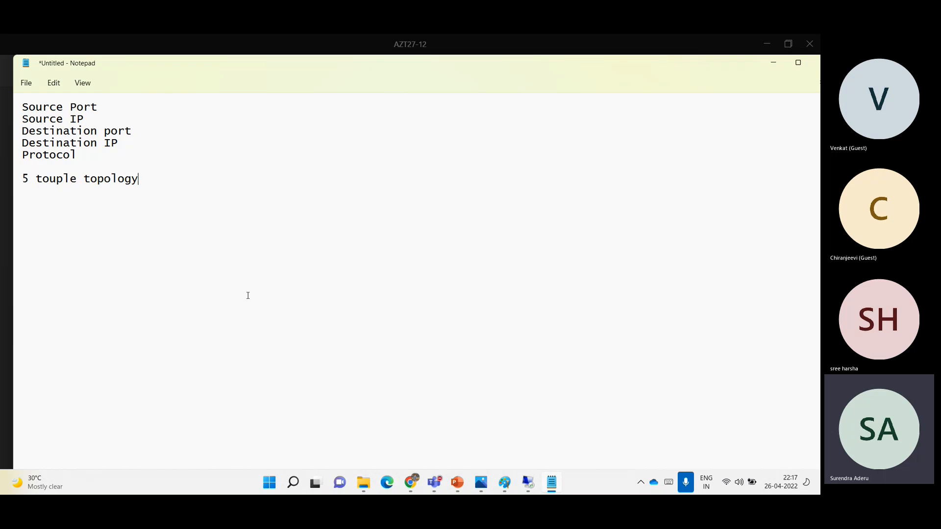
- Check the Teams meeting window and switch back to the NSG01 page in the Azure portal
{"action": "mouse_move", "coordinate": [435, 483]}
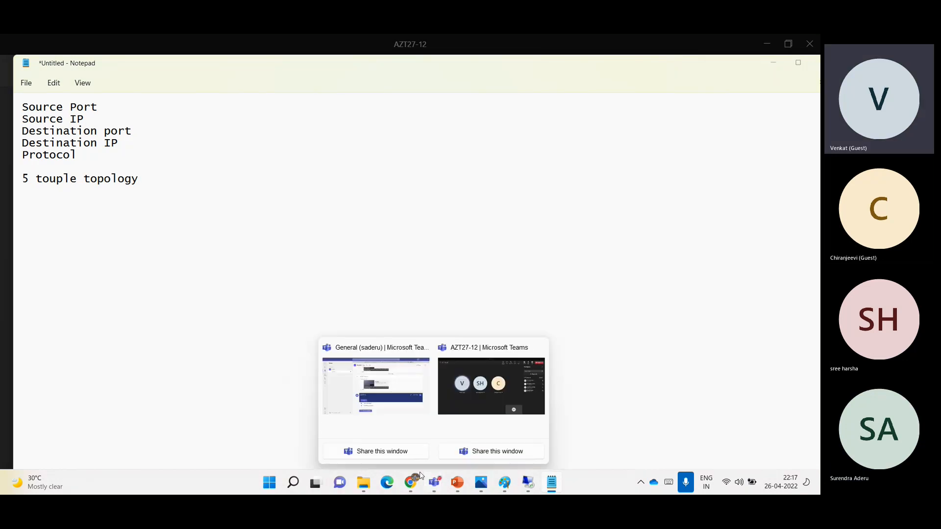
{"action": "left_click", "coordinate": [476, 399]}
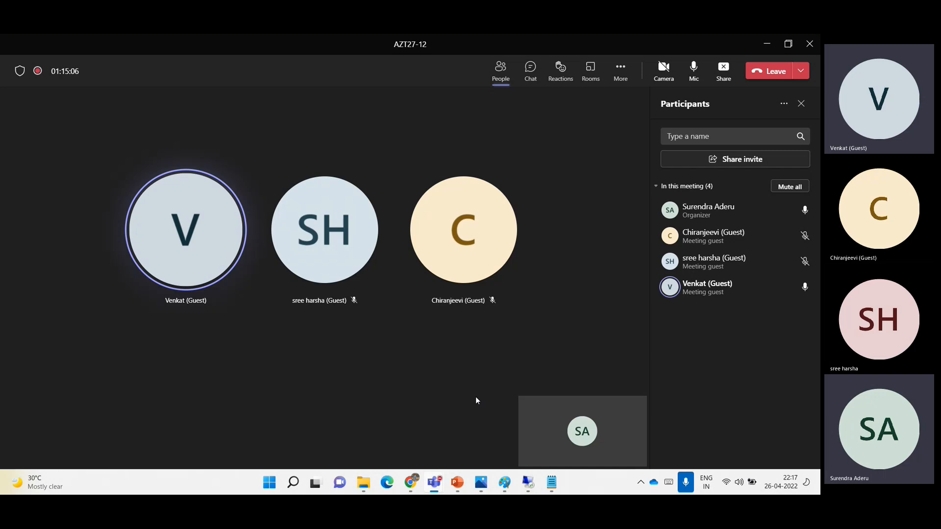
{"action": "left_click", "coordinate": [415, 483]}
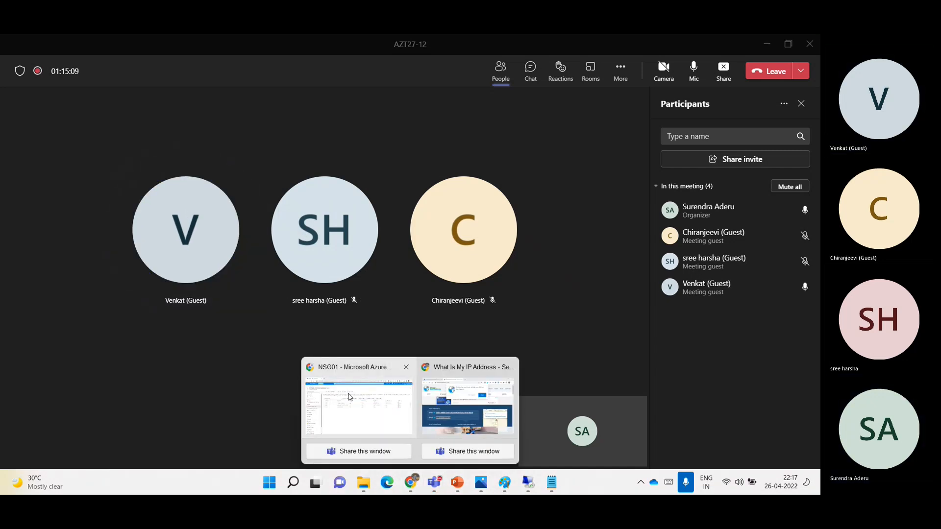
{"action": "left_click", "coordinate": [359, 406]}
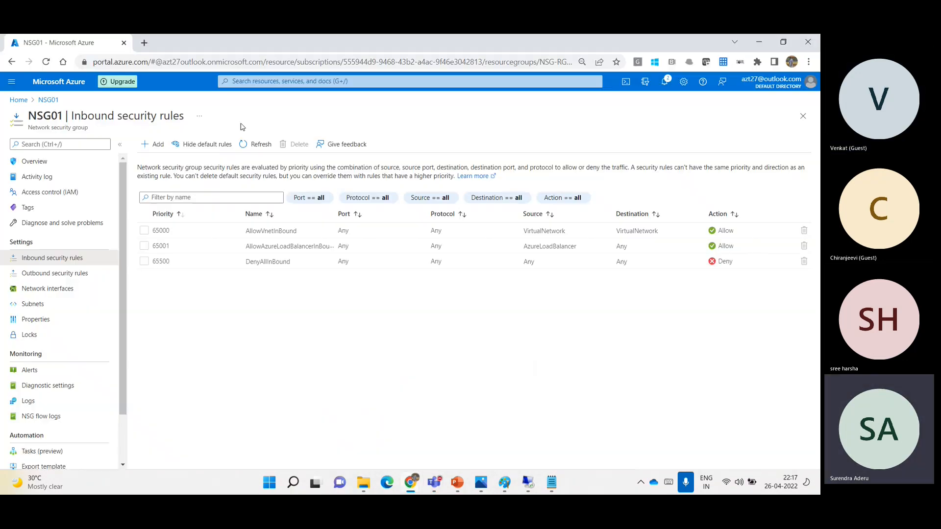
- Open VM-01 from the portal home page and stop it without reserving its public IP address
{"action": "left_click", "coordinate": [51, 80]}
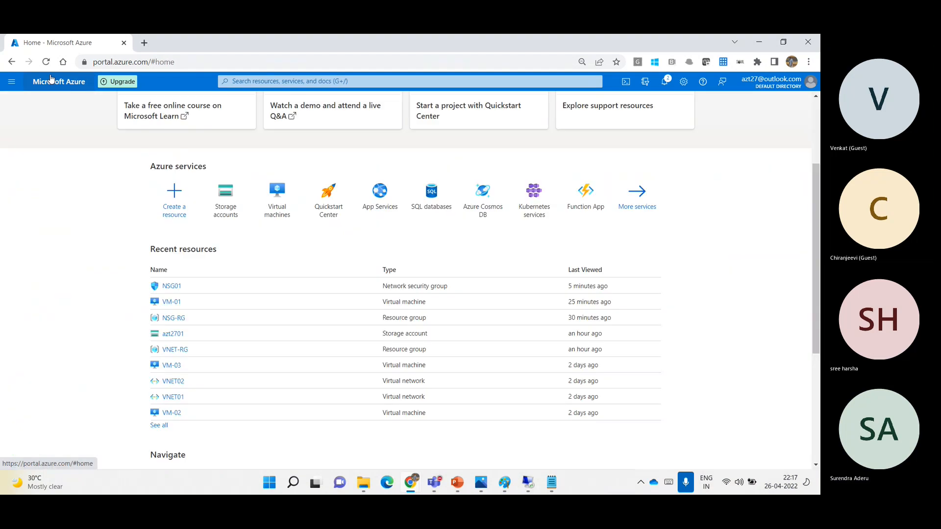
{"action": "left_click", "coordinate": [172, 304]}
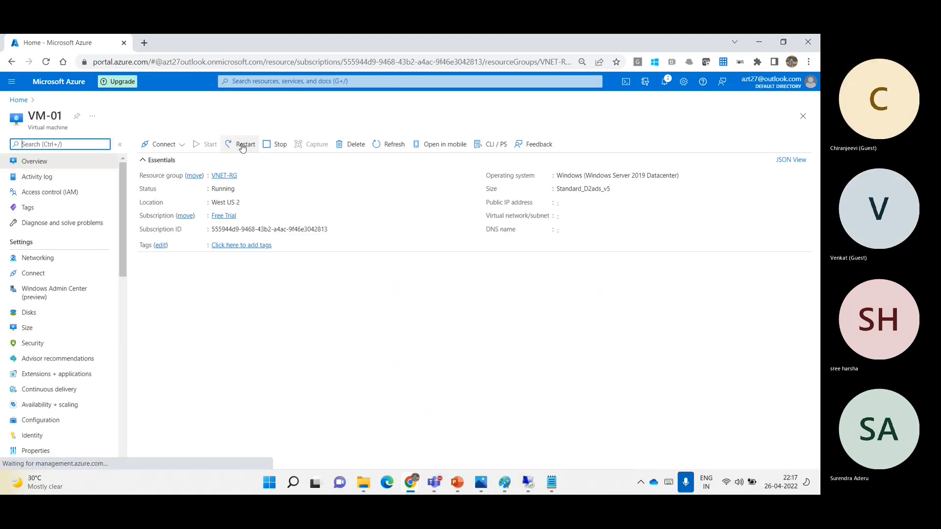
{"action": "left_click", "coordinate": [263, 146]}
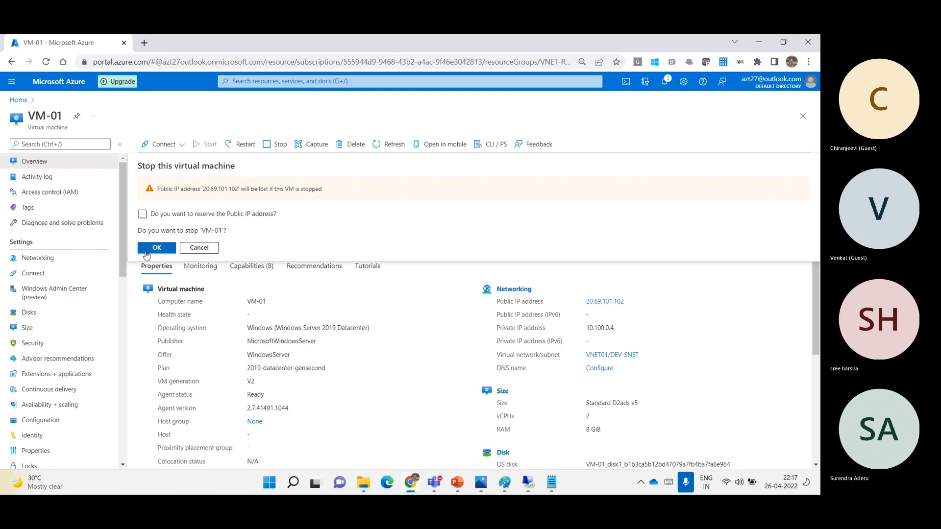
{"action": "left_click", "coordinate": [156, 248]}
- Open the azt2701 storage account's networking settings from the portal home page and examine the subnets allowed under VNET01 and VNET02
{"action": "left_click", "coordinate": [55, 83]}
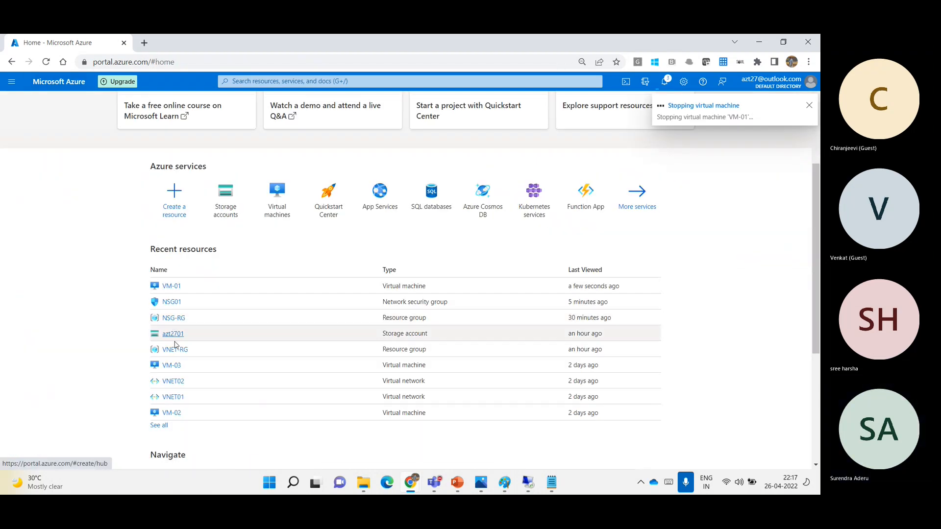
{"action": "left_click", "coordinate": [173, 335]}
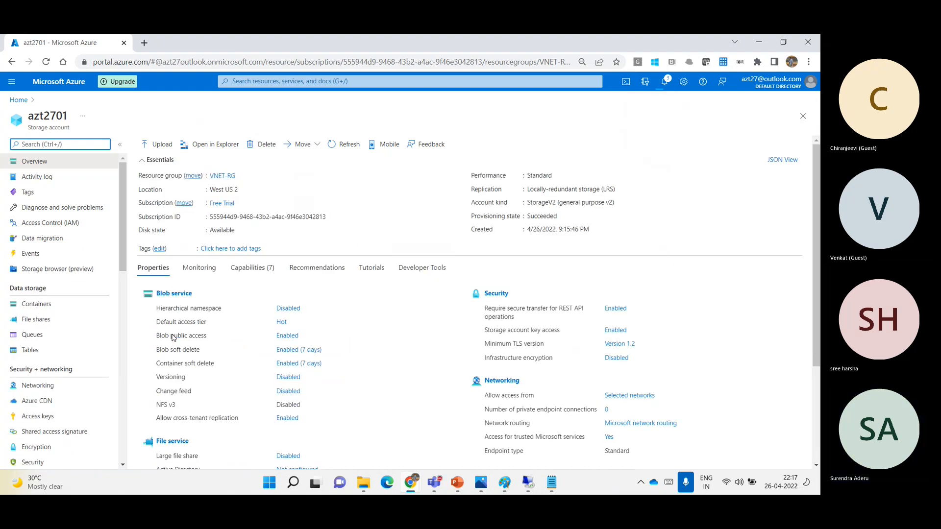
{"action": "left_click", "coordinate": [48, 387]}
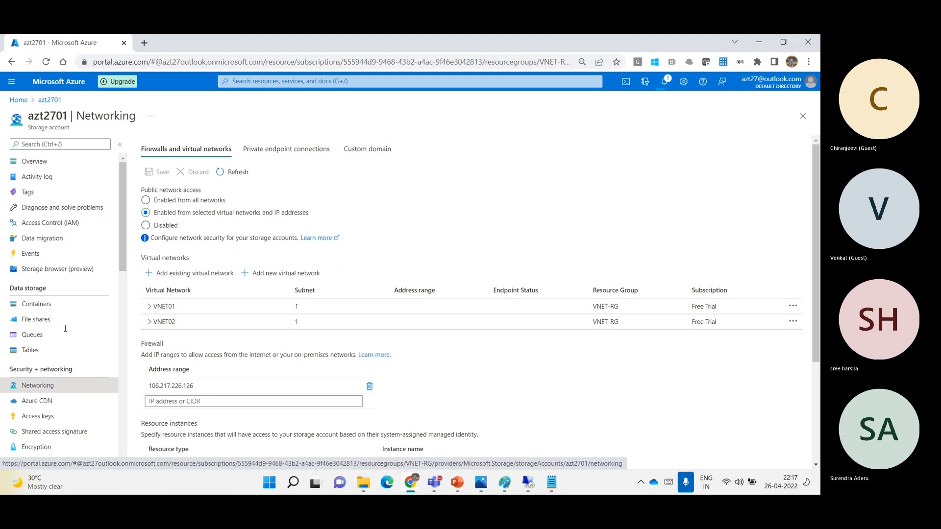
{"action": "left_click", "coordinate": [148, 308]}
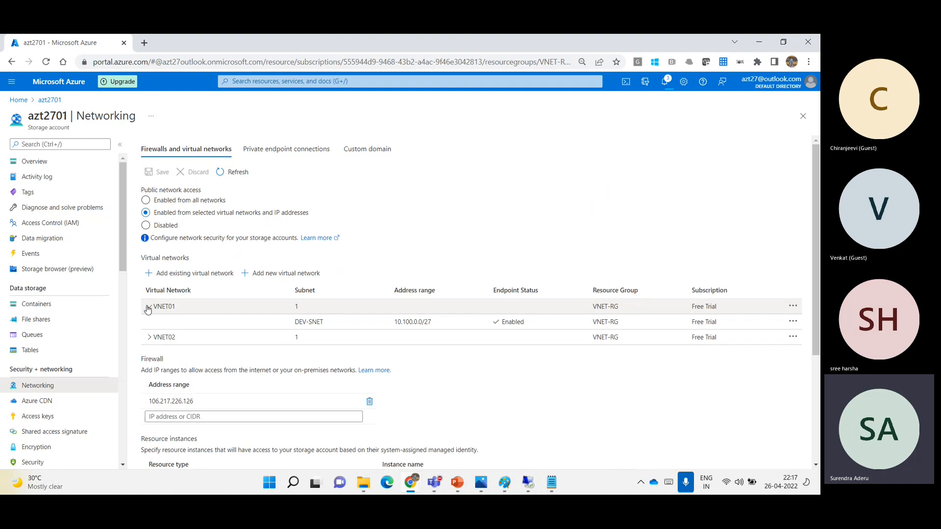
{"action": "left_click", "coordinate": [149, 338]}
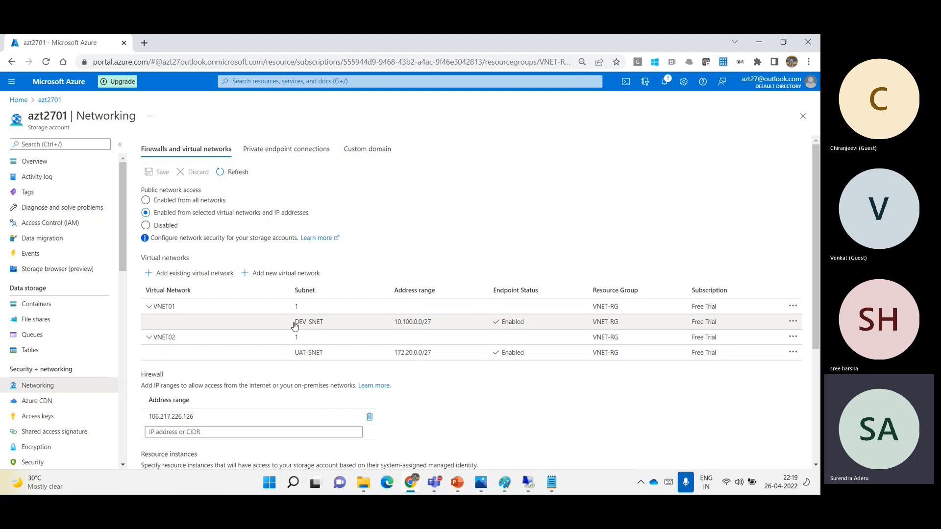
- View the blobs in azt2701's test01 container and return to the container list
{"action": "left_click", "coordinate": [48, 311]}
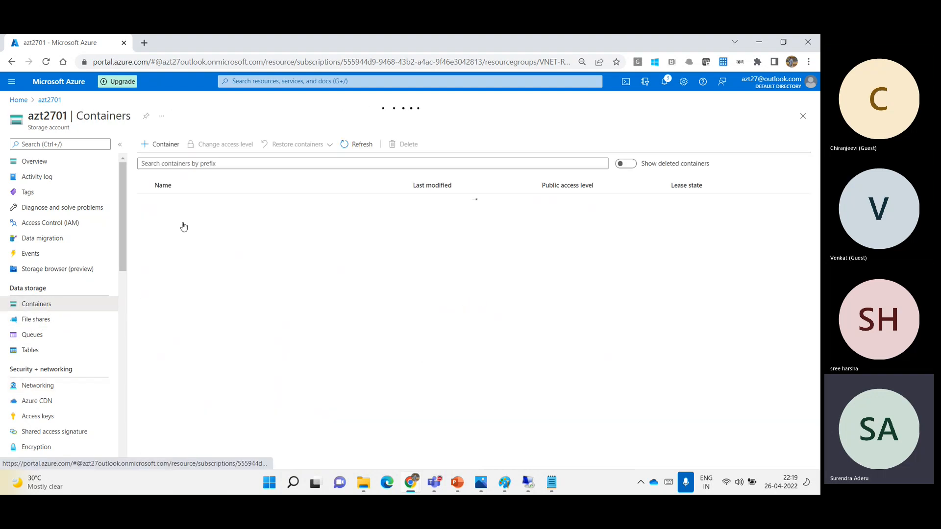
{"action": "left_click", "coordinate": [161, 216]}
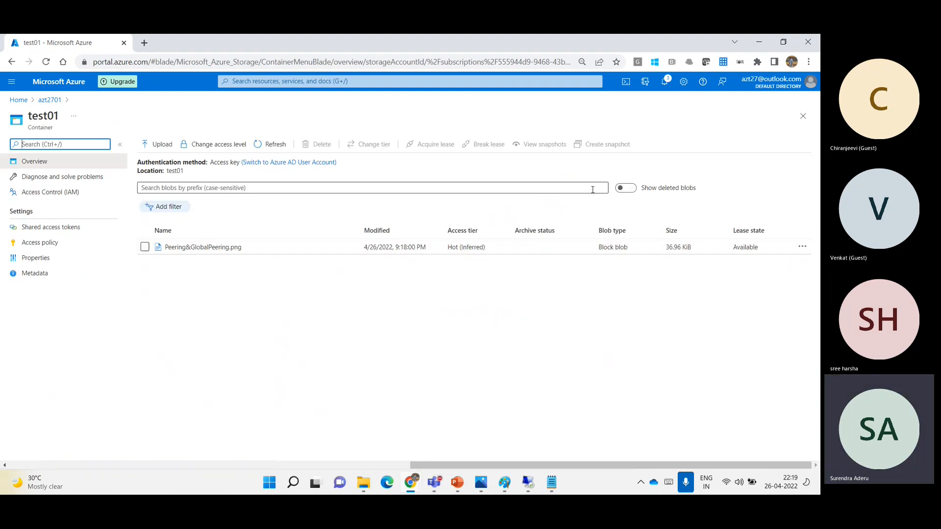
{"action": "left_click", "coordinate": [804, 120]}
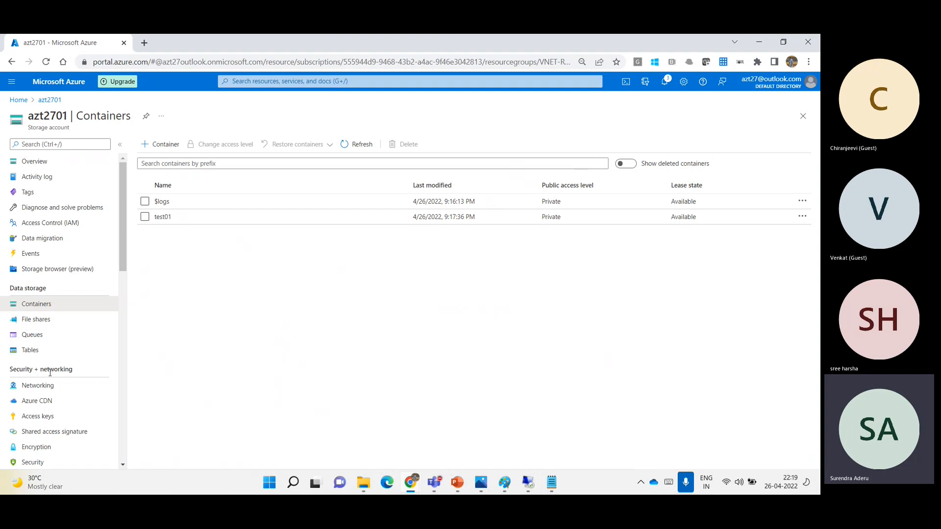
- Reveal the azt2701 storage account's access keys and switch to the Teams meeting window
{"action": "left_click", "coordinate": [56, 414]}
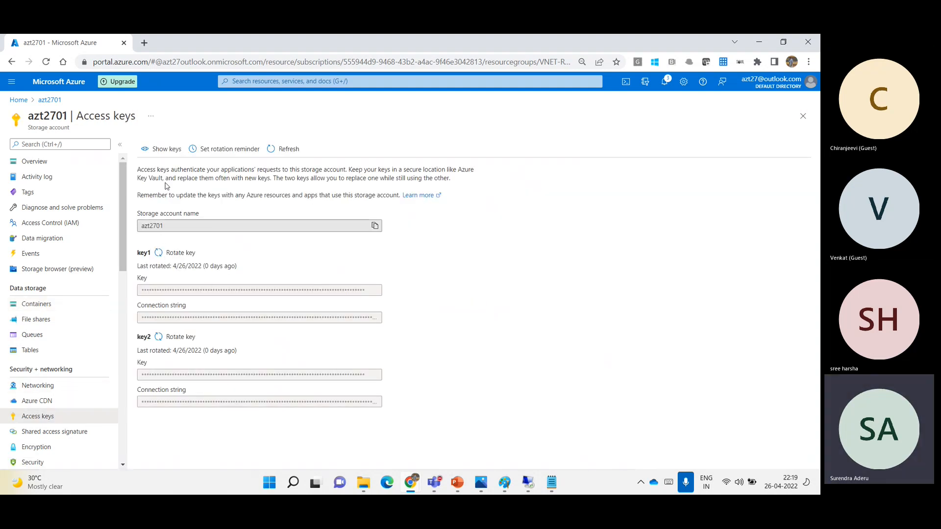
{"action": "left_click", "coordinate": [161, 149]}
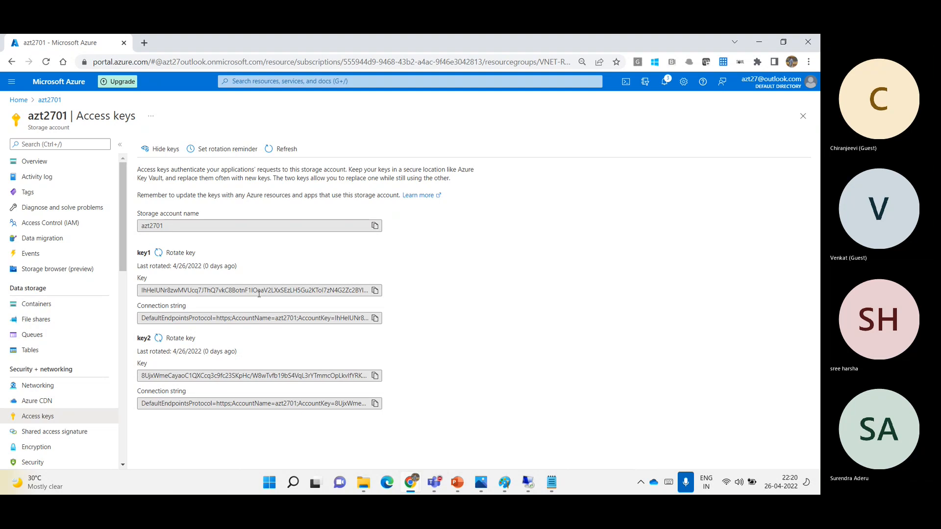
{"action": "mouse_move", "coordinate": [438, 485]}
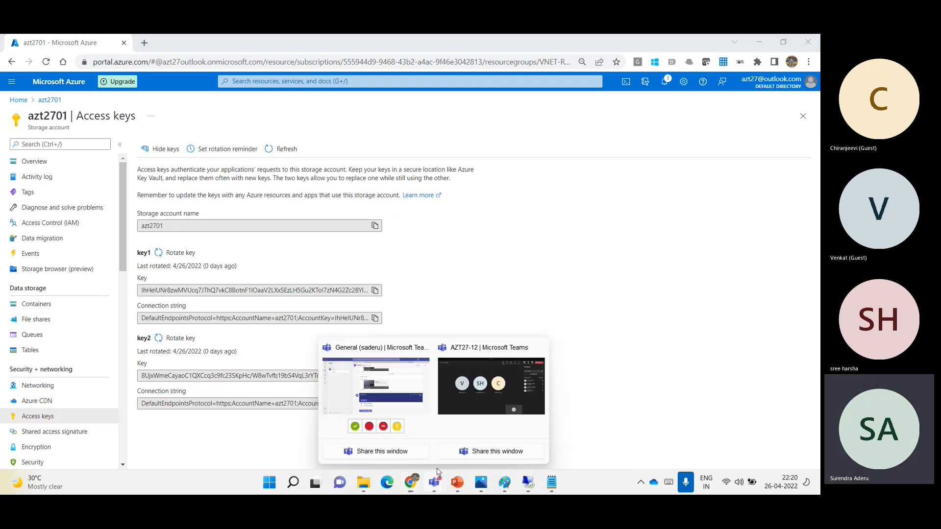
{"action": "left_click", "coordinate": [480, 395]}
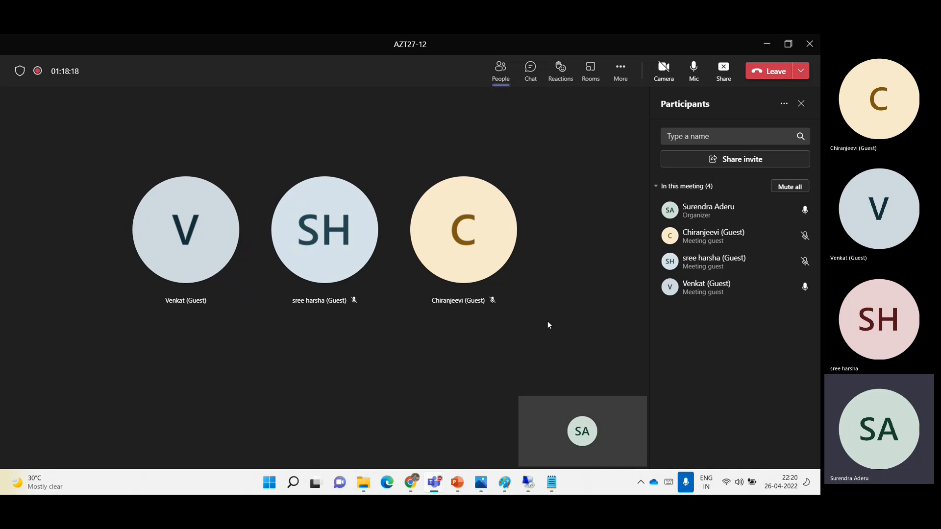
- Cancel the pending remote desktop sign-in and stop sharing the screen in the Teams meeting
{"action": "left_click", "coordinate": [529, 485]}
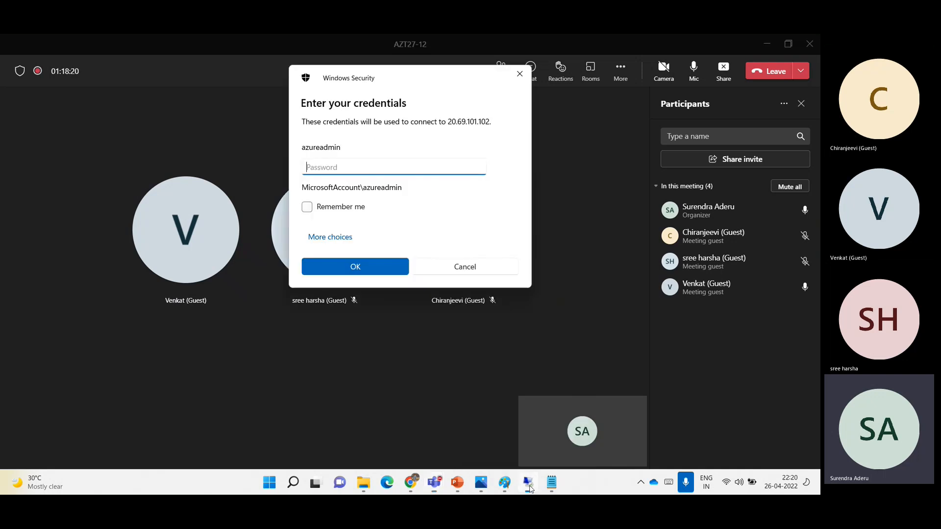
{"action": "left_click", "coordinate": [483, 266]}
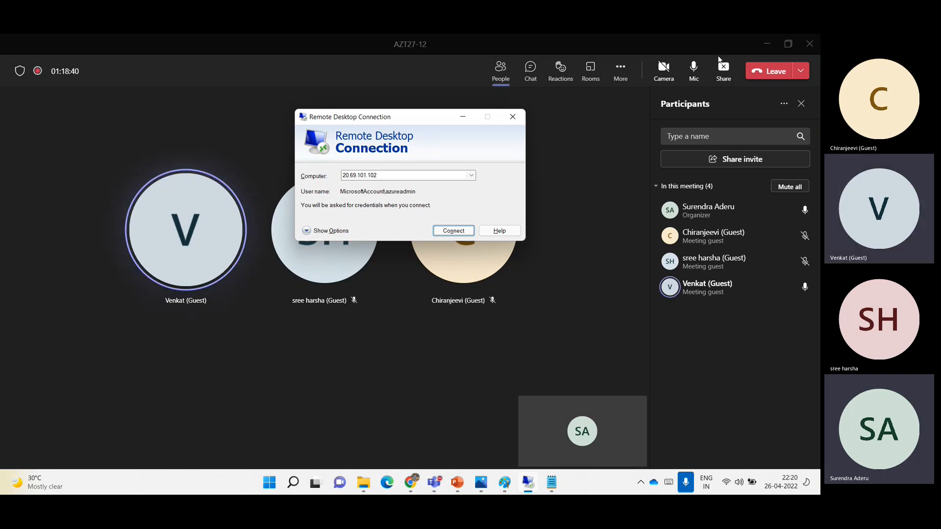
{"action": "left_click", "coordinate": [728, 77]}
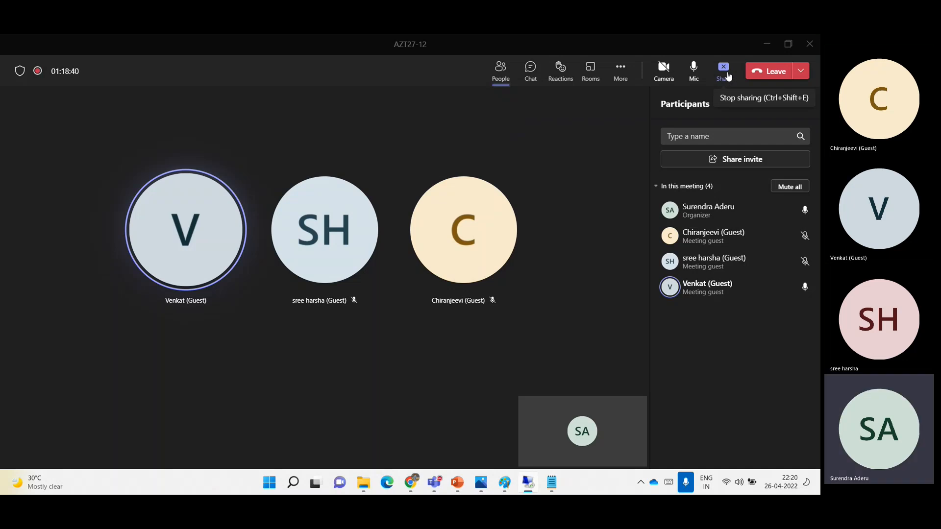